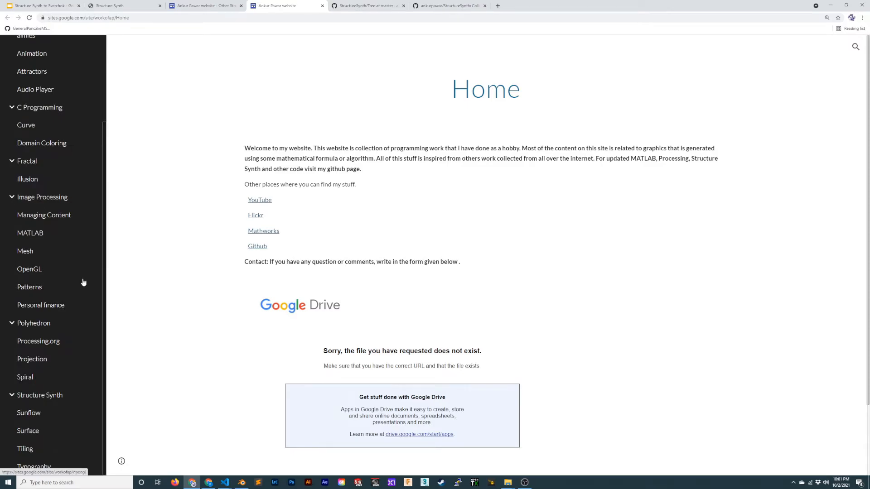
- Open the website's Structure Synth page and look through its example scripts
{"action": "scroll", "coordinate": [41, 412], "scroll_direction": "down", "scroll_amount": 2}
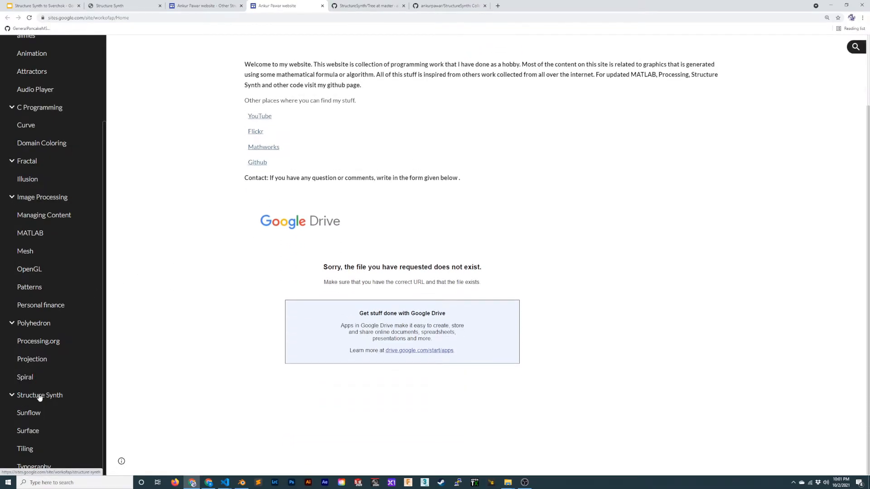
{"action": "left_click", "coordinate": [39, 395]}
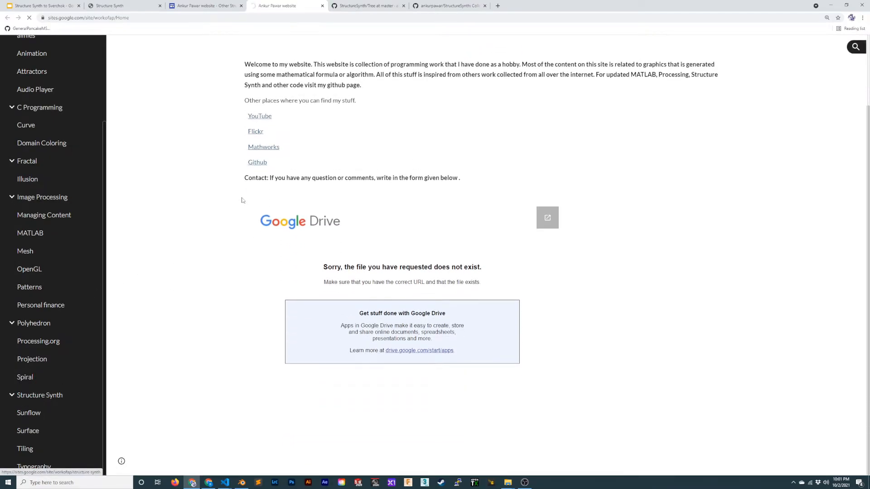
{"action": "scroll", "coordinate": [272, 266], "scroll_direction": "down", "scroll_amount": 5}
{"action": "scroll", "coordinate": [316, 266], "scroll_direction": "down", "scroll_amount": 18}
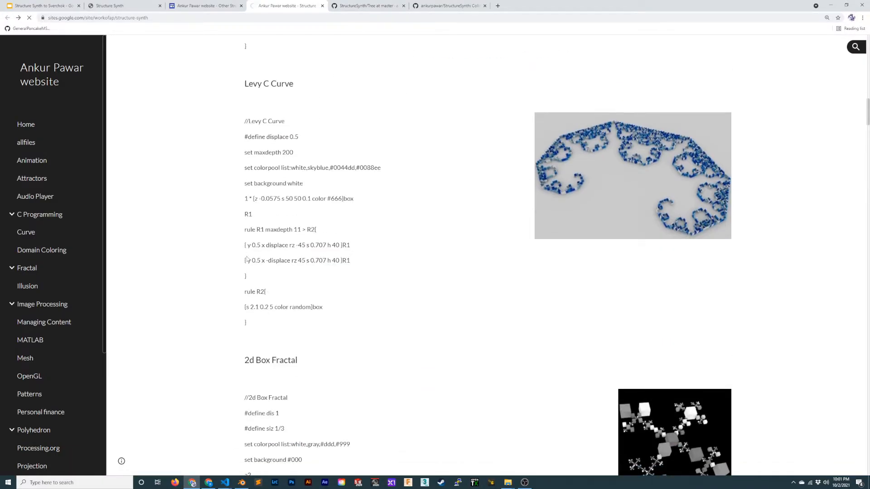
- Open the site author's GitHub profile and browse the folders of the StructureSynth repository
{"action": "left_click", "coordinate": [260, 163]}
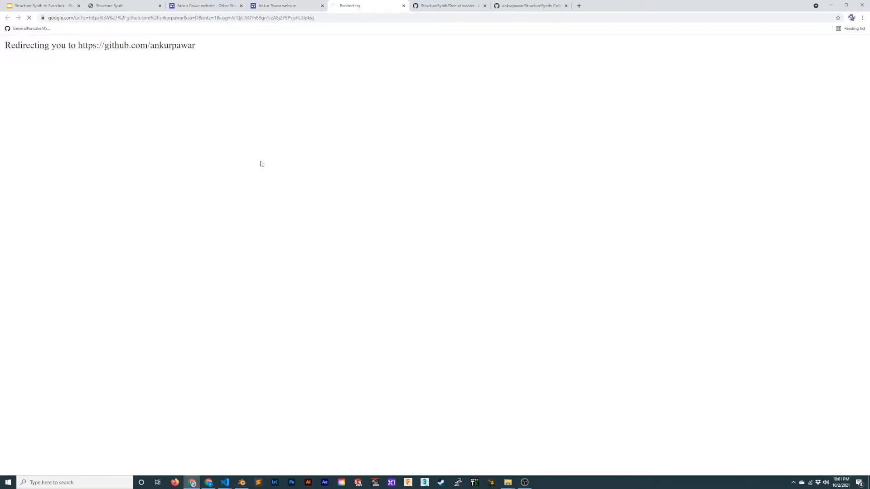
{"action": "left_click", "coordinate": [307, 169]}
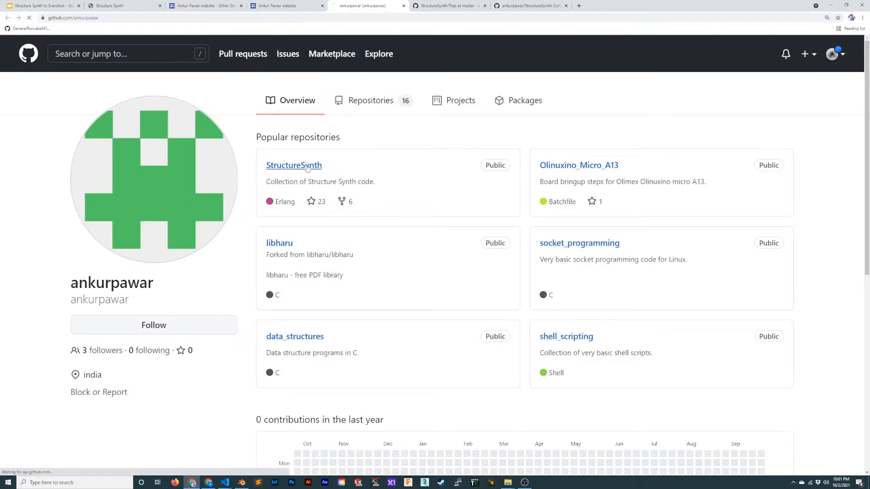
{"action": "scroll", "coordinate": [144, 259], "scroll_direction": "down", "scroll_amount": 10}
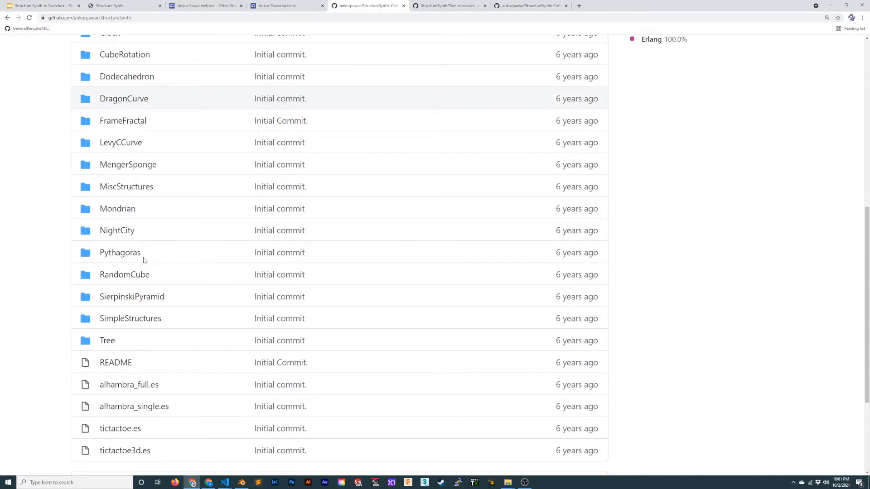
{"action": "scroll", "coordinate": [144, 259], "scroll_direction": "up", "scroll_amount": 4}
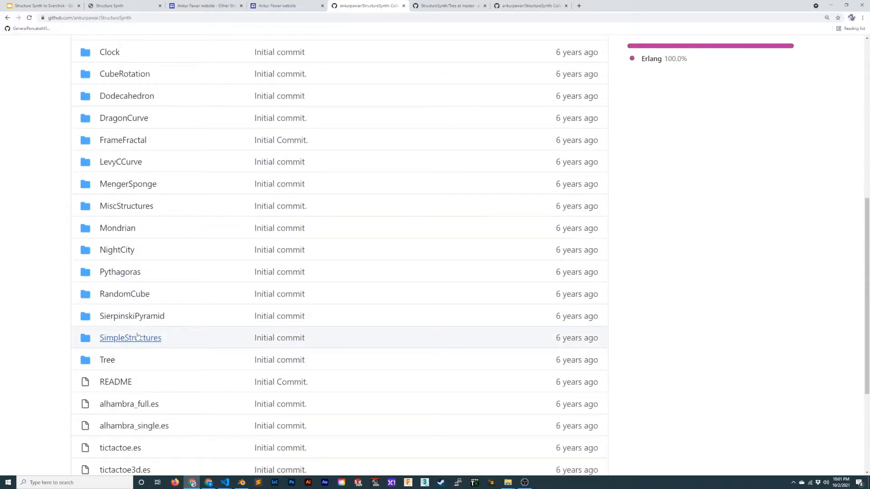
- View the PythagorasTree.png image and the PythagorasTree.es script in the repository's Pythagoras folder
{"action": "left_click", "coordinate": [124, 273]}
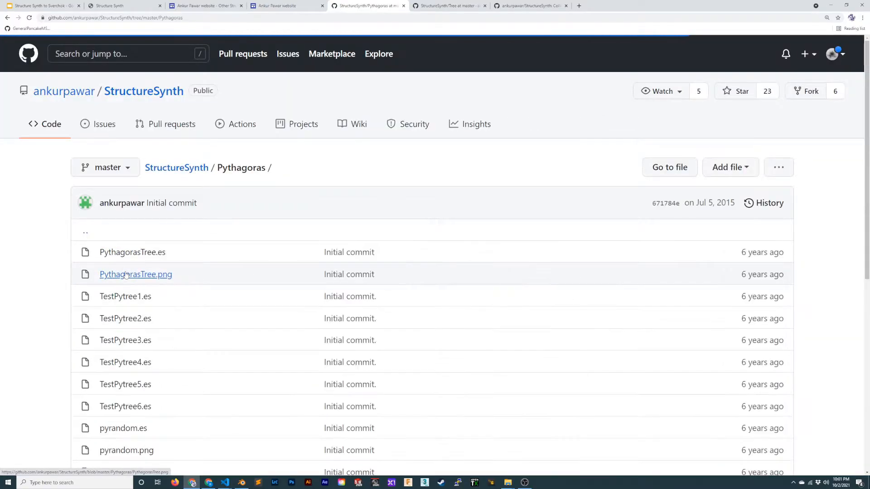
{"action": "left_click", "coordinate": [159, 275]}
{"action": "scroll", "coordinate": [202, 311], "scroll_direction": "down", "scroll_amount": 4}
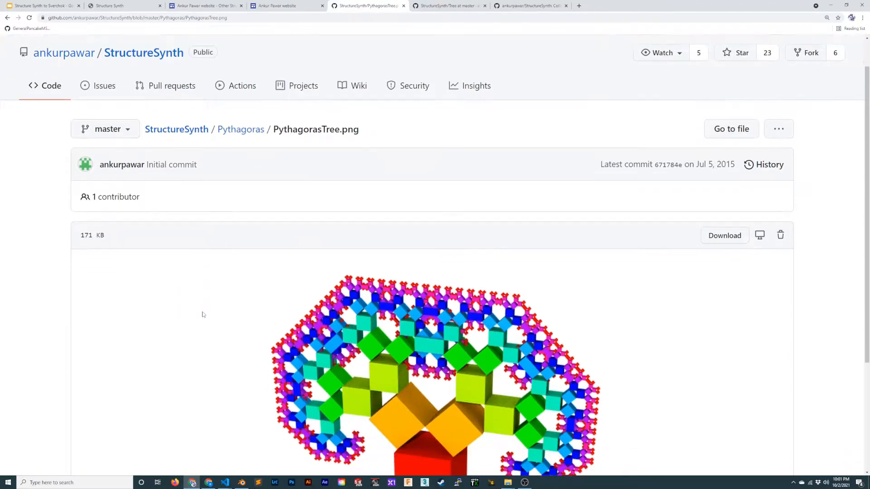
{"action": "key", "text": "alt+Left"}
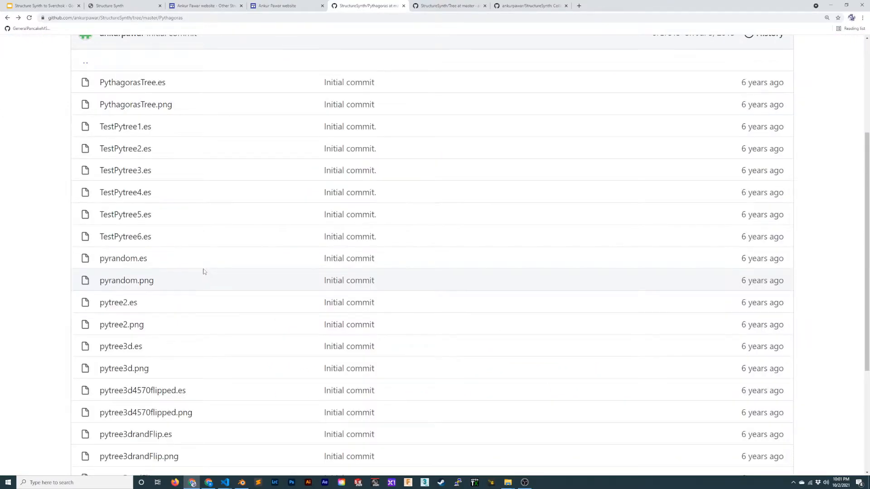
{"action": "scroll", "coordinate": [210, 280], "scroll_direction": "up", "scroll_amount": 3}
{"action": "left_click", "coordinate": [140, 190]}
{"action": "scroll", "coordinate": [140, 188], "scroll_direction": "down", "scroll_amount": 1}
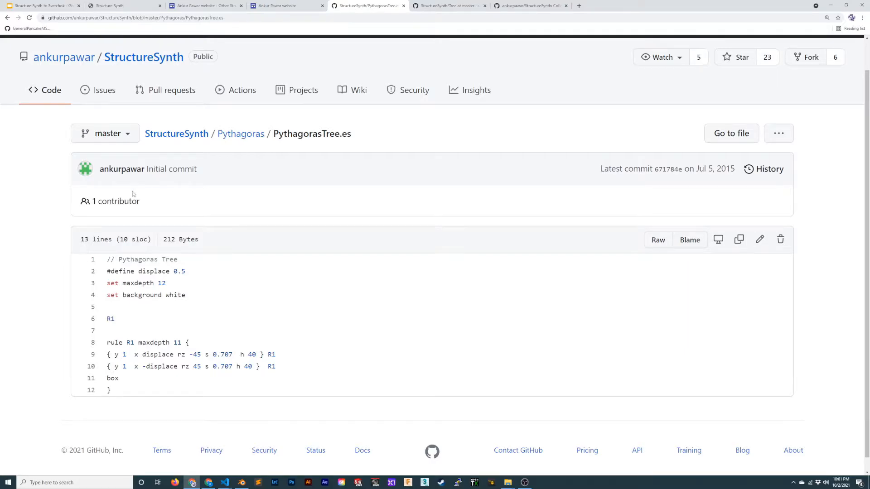
{"action": "key", "text": "alt+Left"}
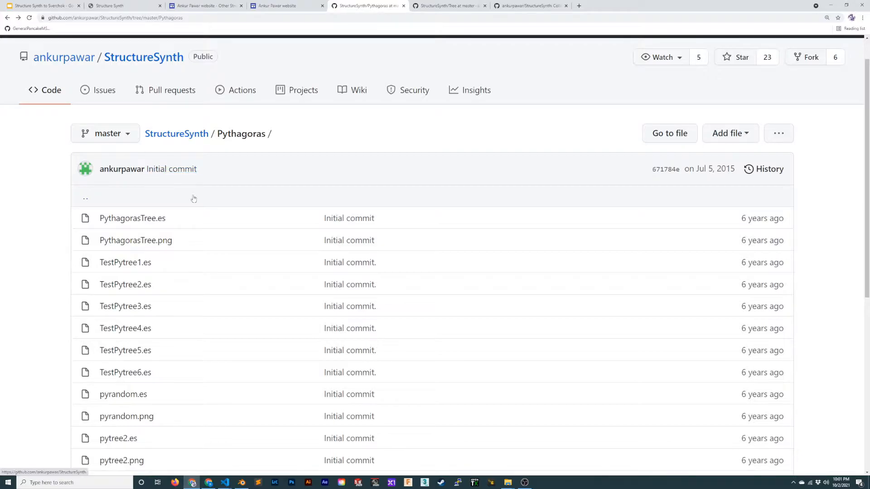
- Copy the whole Fractal Tree 1 script from the Other Structure Synth Example page
{"action": "left_click", "coordinate": [218, 5]}
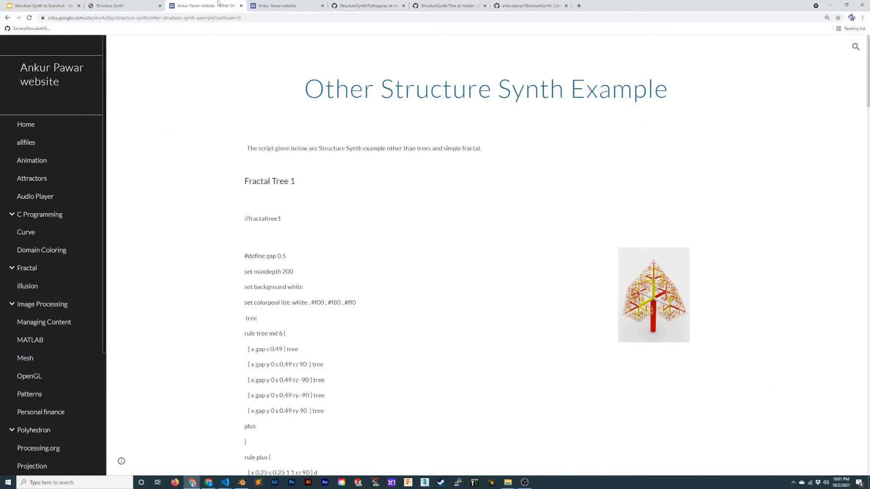
{"action": "scroll", "coordinate": [435, 164], "scroll_direction": "down", "scroll_amount": 2}
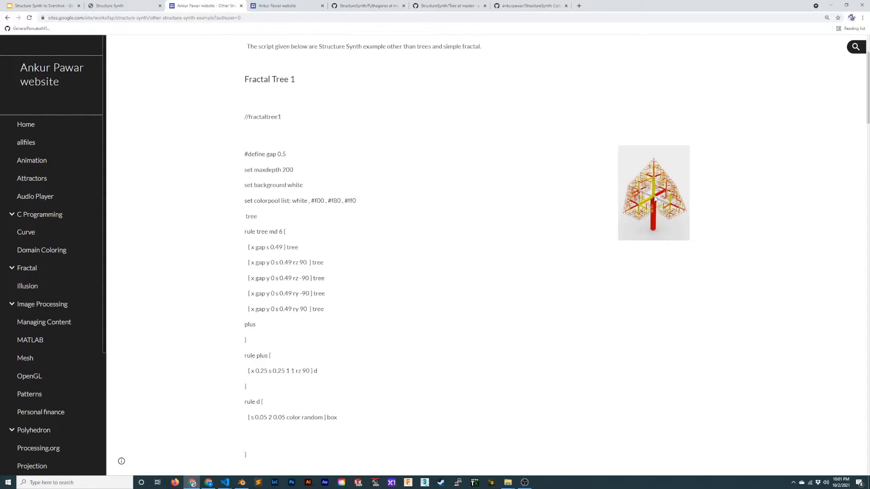
{"action": "left_click_drag", "start_coordinate": [250, 457], "coordinate": [242, 118]}
{"action": "scroll", "coordinate": [344, 206], "scroll_direction": "down", "scroll_amount": 4}
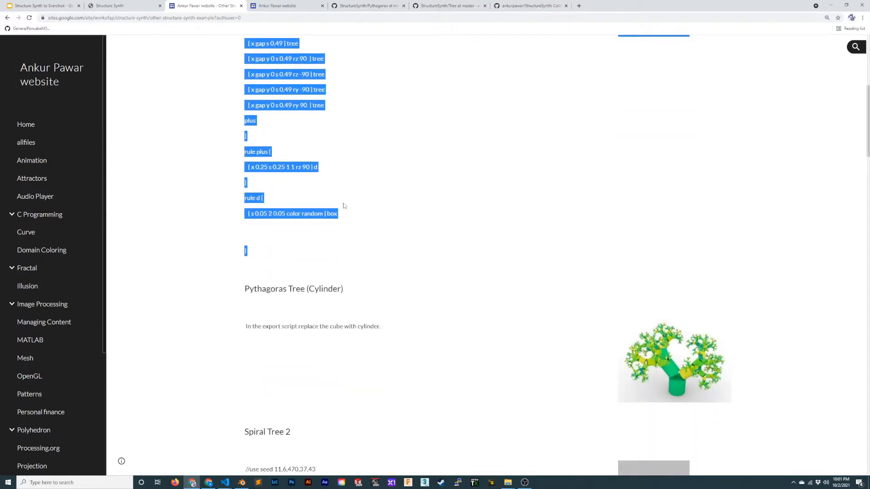
{"action": "scroll", "coordinate": [345, 206], "scroll_direction": "up", "scroll_amount": 3}
{"action": "right_click", "coordinate": [268, 203]}
{"action": "left_click", "coordinate": [294, 207]}
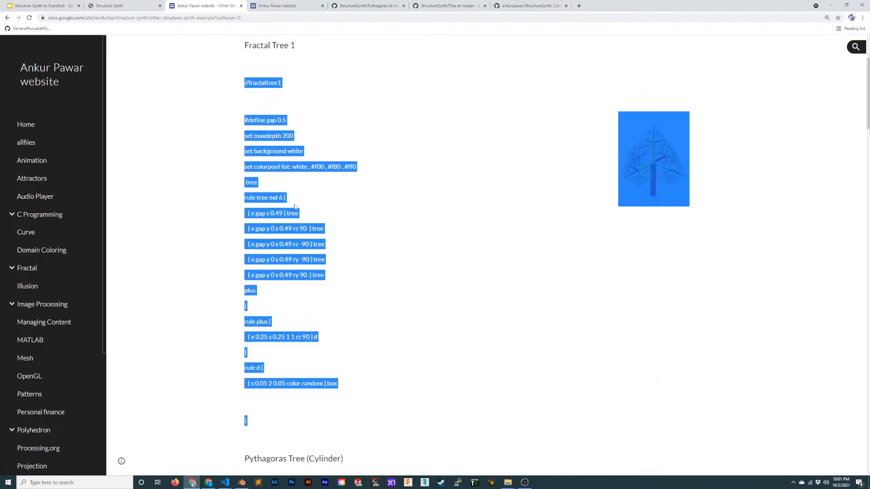
- Switch to the FoamThoughts window in Visual Studio Code, go to the end of lsystems.md and close its preview
{"action": "left_click", "coordinate": [225, 482]}
{"action": "mouse_move", "coordinate": [243, 457]}
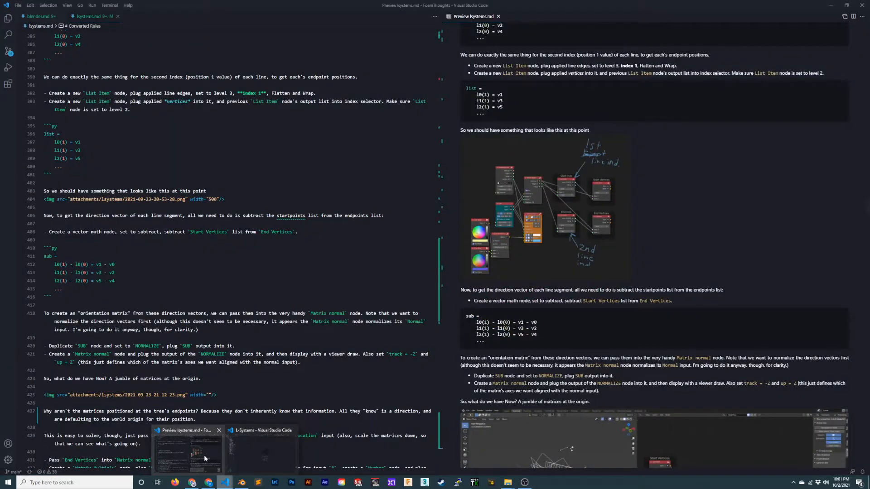
{"action": "left_click", "coordinate": [203, 455]}
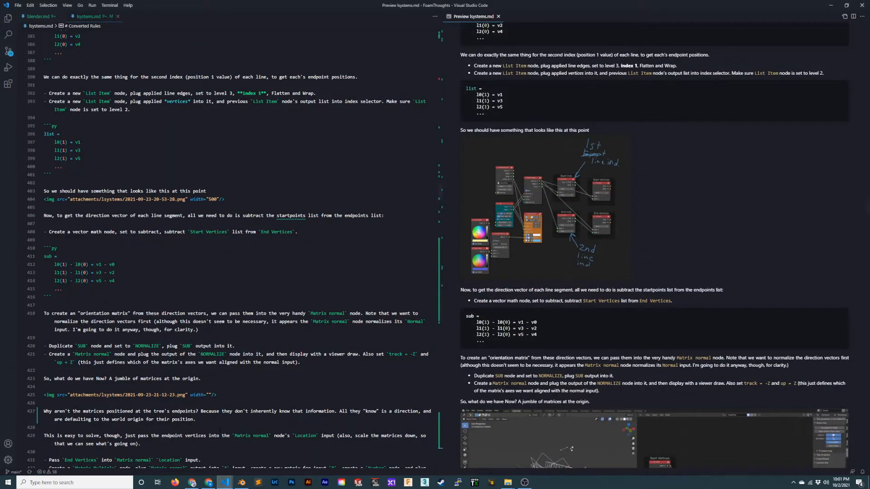
{"action": "scroll", "coordinate": [220, 431], "scroll_direction": "down", "scroll_amount": 20}
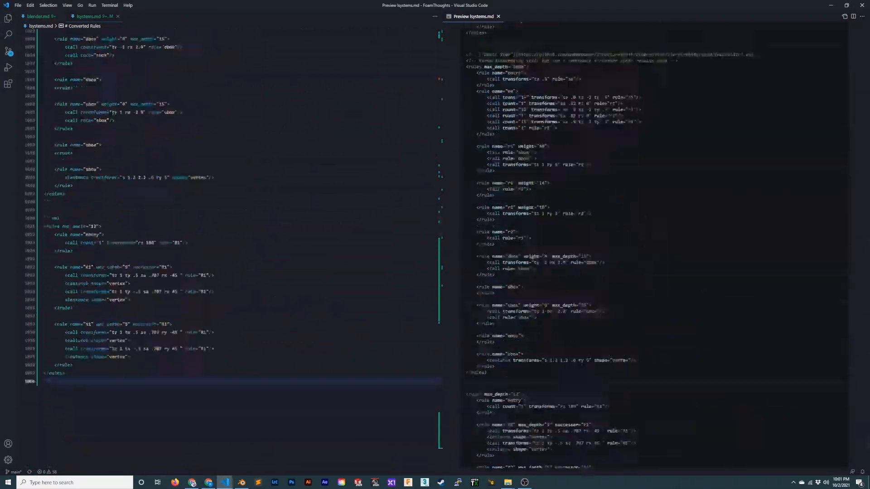
{"action": "scroll", "coordinate": [570, 80], "scroll_direction": "down", "scroll_amount": 15}
{"action": "left_click", "coordinate": [498, 17]}
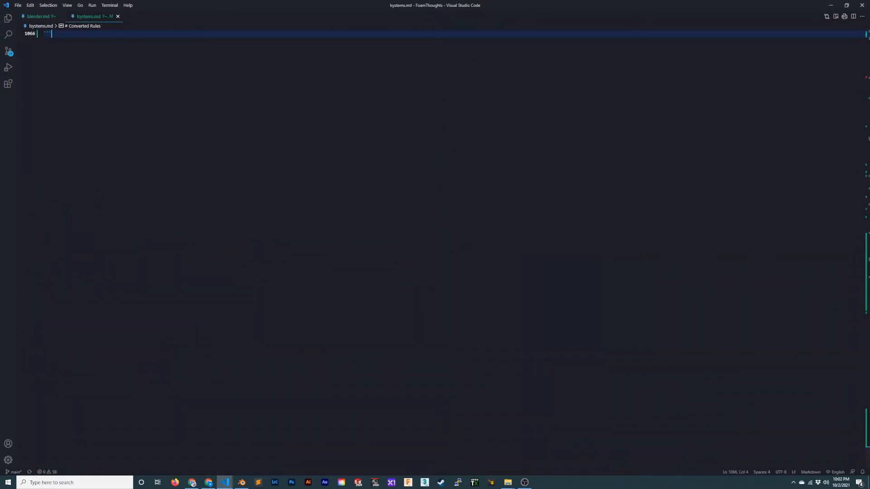
- Create a new untitled file in a split beside lsystems.md and paste the copied fractal tree script into it
{"action": "key", "text": "ctrl+n"}
{"action": "left_click_drag", "start_coordinate": [149, 16], "coordinate": [811, 120]}
{"action": "key", "text": "ctrl+v"}
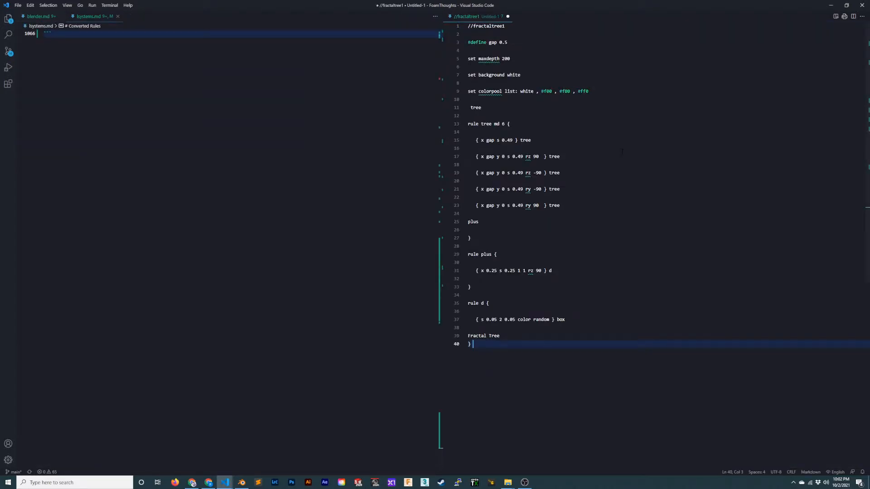
- Duplicate the last XML rules block of lsystems.md below itself, separated by a blank line
{"action": "scroll", "coordinate": [227, 168], "scroll_direction": "up", "scroll_amount": 11}
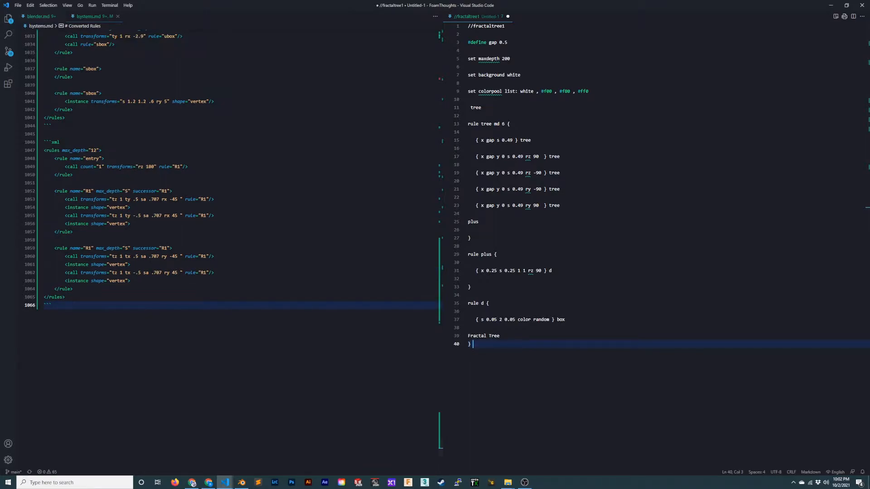
{"action": "left_click_drag", "start_coordinate": [91, 305], "coordinate": [44, 142]}
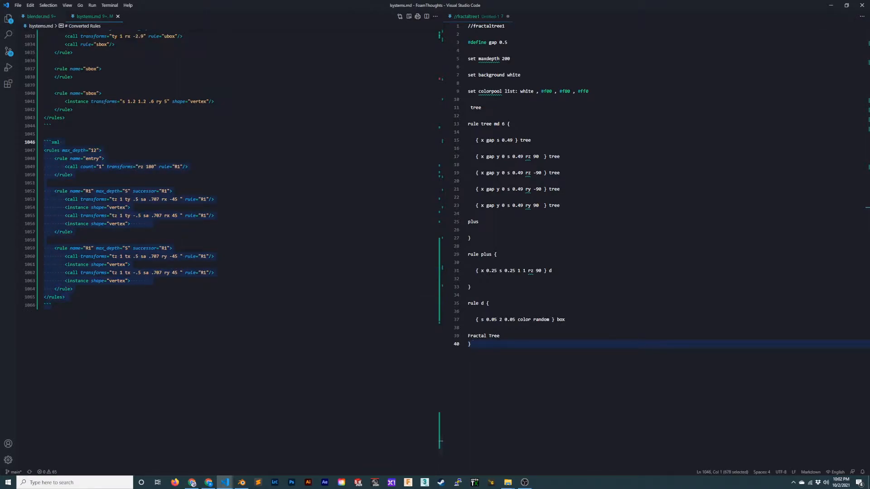
{"action": "key", "text": "ctrl+c"}
{"action": "left_click", "coordinate": [153, 312]}
{"action": "key", "text": "Return"}
{"action": "key", "text": "Return"}
{"action": "key", "text": "ctrl+v"}
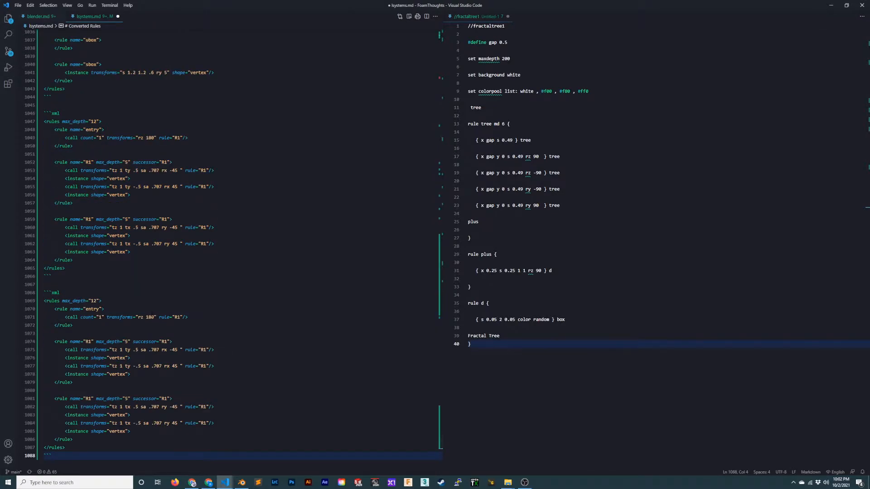
- Copy the constants dis=".5" line from the SierpinskiPyramid rules block in lsystems.md
{"action": "scroll", "coordinate": [230, 294], "scroll_direction": "down", "scroll_amount": 7}
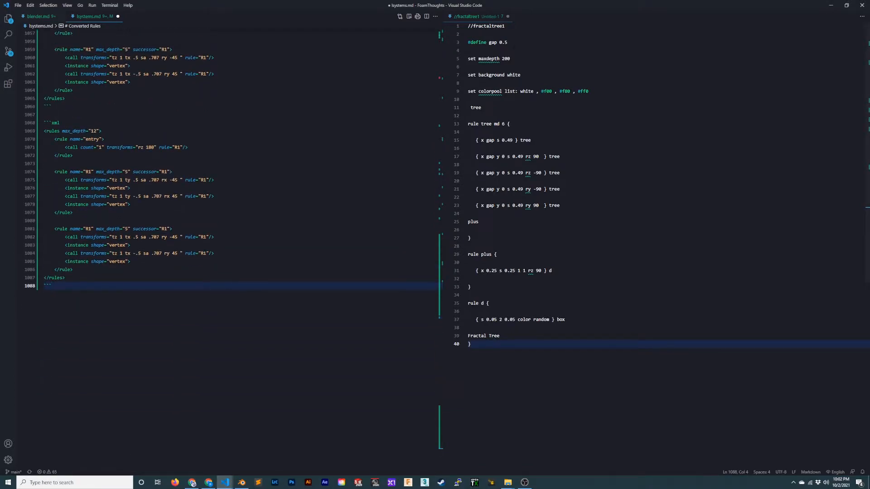
{"action": "left_click_drag", "start_coordinate": [507, 42], "coordinate": [471, 42]}
{"action": "scroll", "coordinate": [241, 189], "scroll_direction": "up", "scroll_amount": 17}
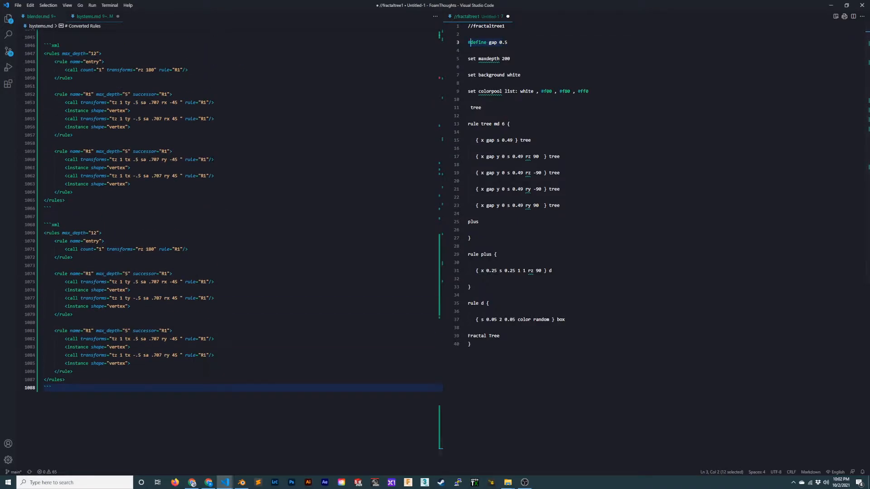
{"action": "scroll", "coordinate": [241, 190], "scroll_direction": "up", "scroll_amount": 19}
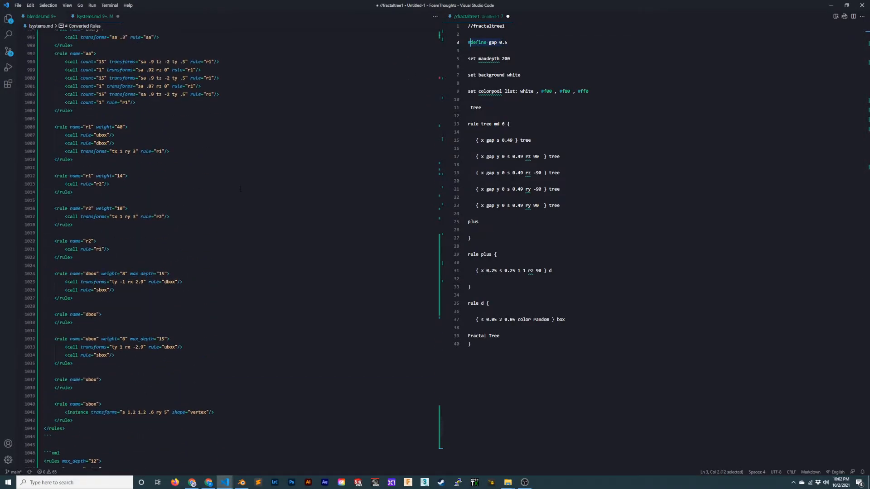
{"action": "scroll", "coordinate": [109, 248], "scroll_direction": "up", "scroll_amount": 1}
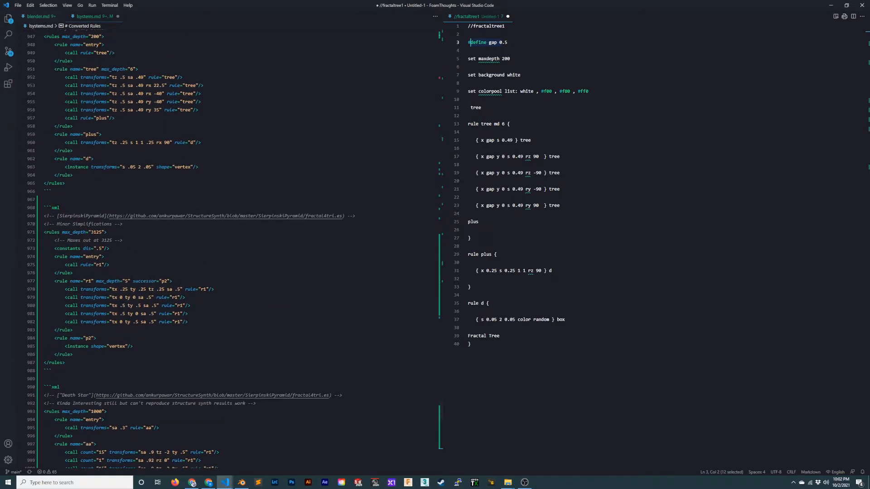
{"action": "left_click", "coordinate": [109, 249]}
{"action": "key", "text": "shift+Home"}
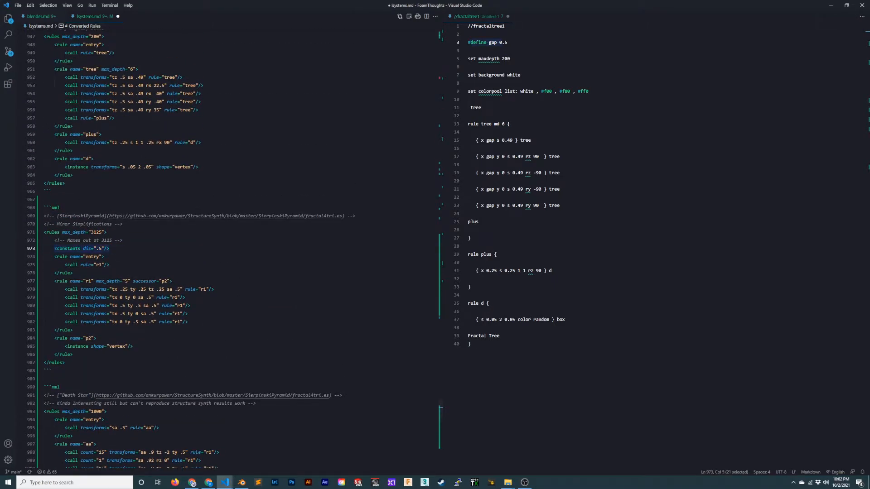
- Insert the copied constants line, indented, directly under the rules tag of the duplicated block, with blank lines after it
{"action": "scroll", "coordinate": [109, 248], "scroll_direction": "down", "scroll_amount": 20}
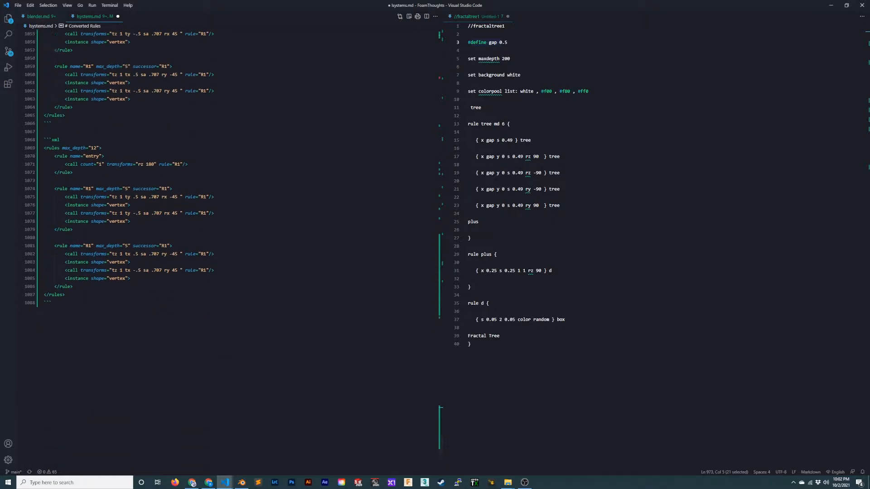
{"action": "left_click", "coordinate": [109, 148]}
{"action": "key", "text": "Return"}
{"action": "key", "text": "Return"}
{"action": "key", "text": "Return"}
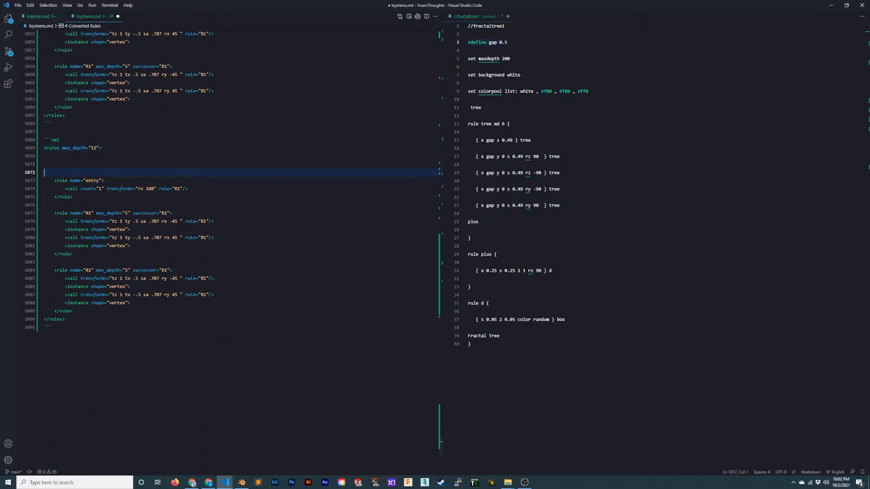
{"action": "key", "text": "Up"}
{"action": "key", "text": "Up"}
{"action": "key", "text": "Up"}
{"action": "key", "text": "End"}
{"action": "key", "text": "Return"}
{"action": "key", "text": "ctrl+v"}
{"action": "key", "text": "shift+Home"}
{"action": "key", "text": "Tab"}
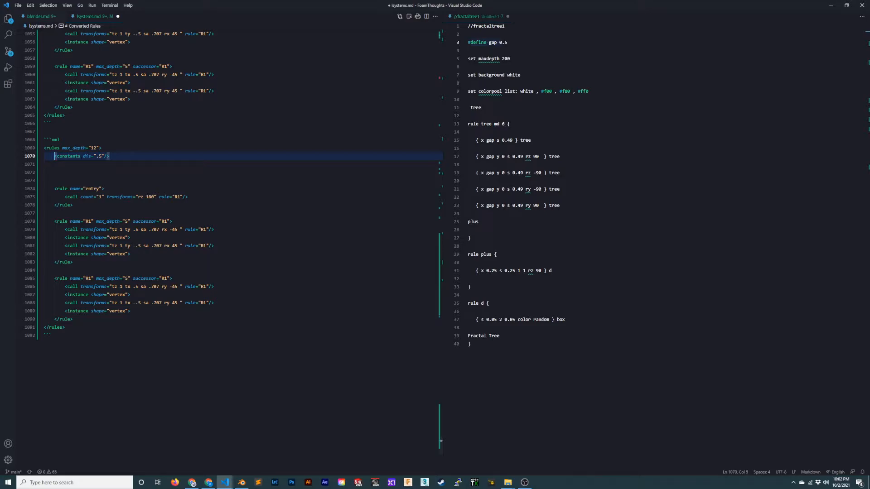
- Rename the pasted constant to gap and add a new line below it
{"action": "double_click", "coordinate": [87, 156]}
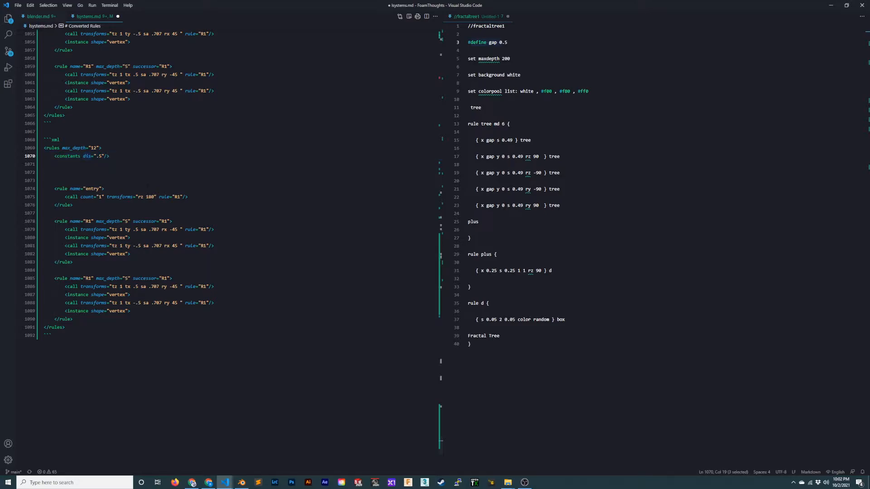
{"action": "type", "text": "gap"}
{"action": "key", "text": "Escape"}
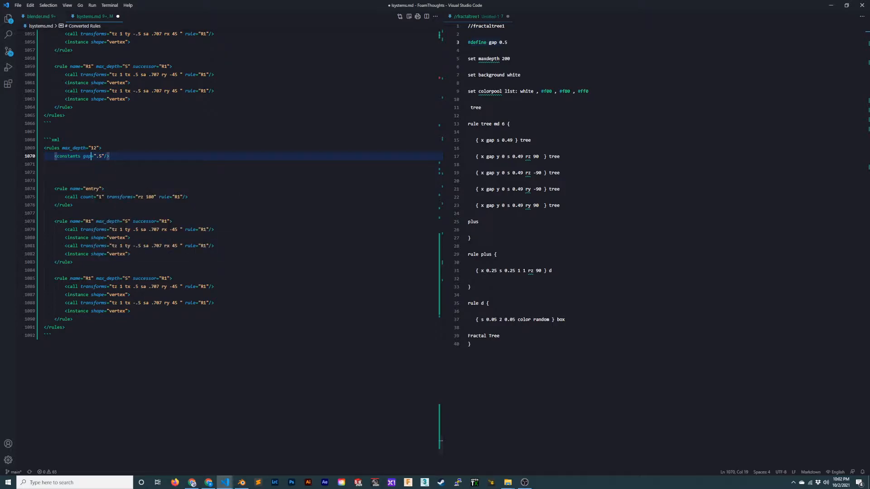
{"action": "key", "text": "Return"}
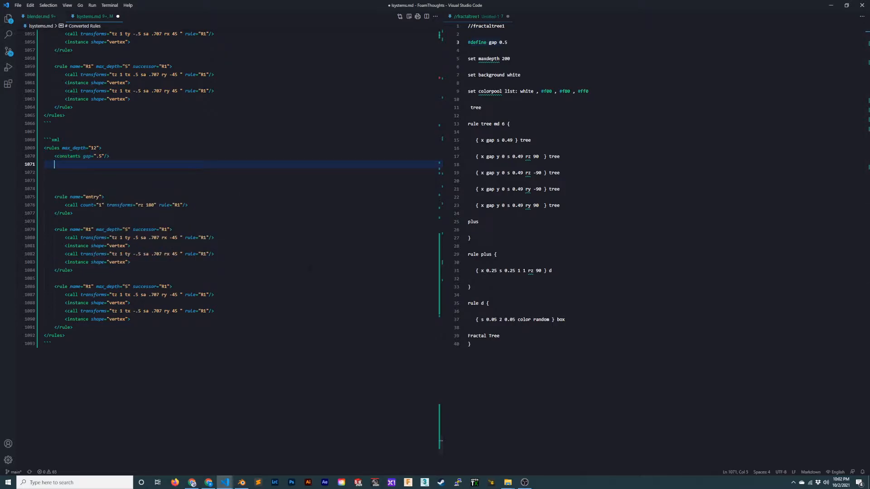
- Set the duplicated block's max_depth to 200, following the maxdepth setting in the fractal tree script
{"action": "double_click", "coordinate": [489, 59]}
{"action": "left_click", "coordinate": [521, 75]}
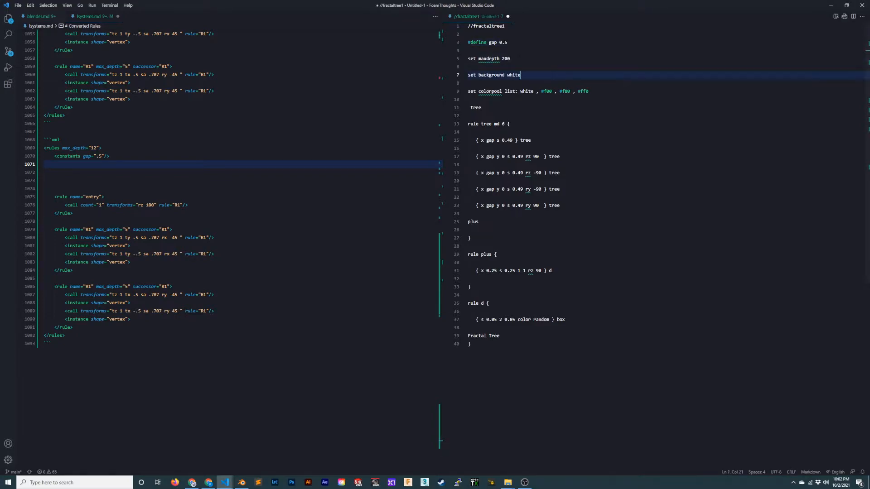
{"action": "double_click", "coordinate": [95, 148]}
{"action": "type", "text": "200"}
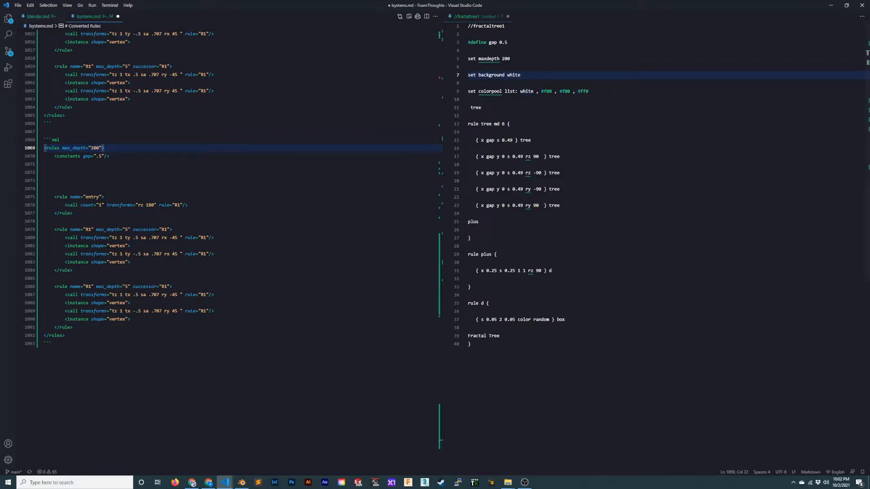
{"action": "key", "text": "Down"}
{"action": "key", "text": "End"}
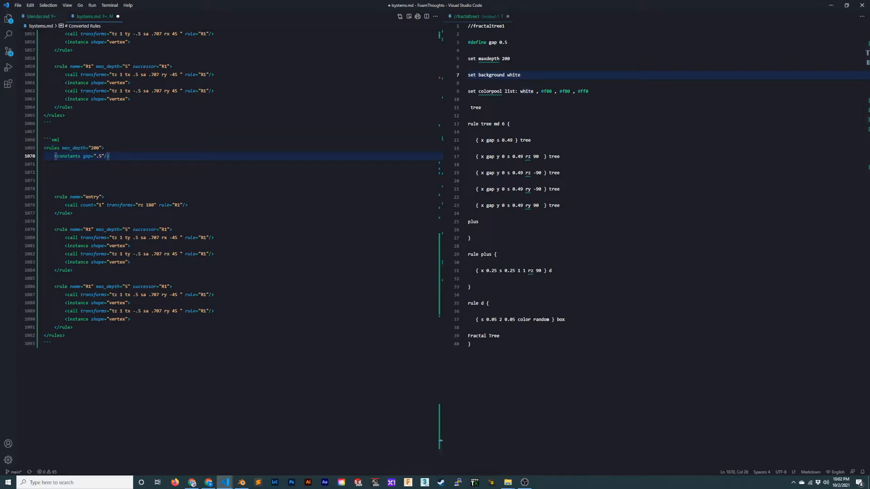
- Remove the count and transforms attributes from the entry rule's call and make it call the rule "tree"
{"action": "left_click", "coordinate": [96, 205]}
{"action": "key", "text": "ctrl+Left"}
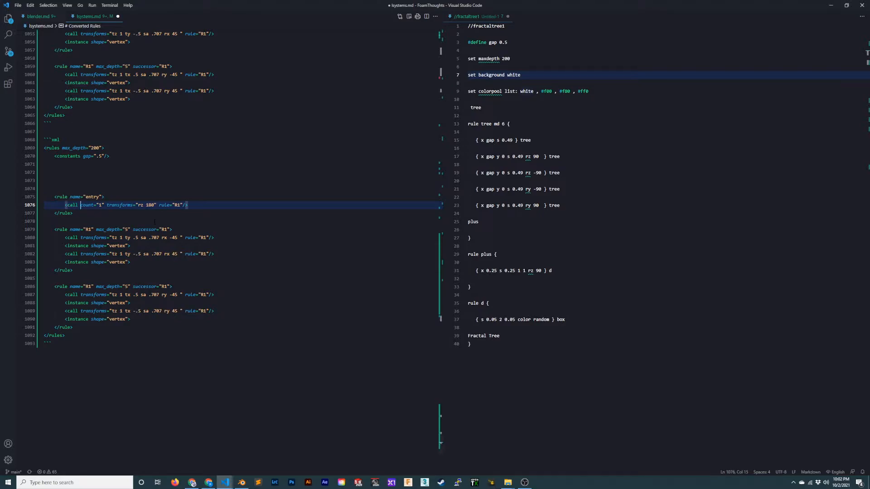
{"action": "key", "text": "ctrl+shift+Right"}
{"action": "key", "text": "ctrl+shift+Right"}
{"action": "key", "text": "ctrl+shift+Right"}
{"action": "key", "text": "ctrl+shift+Right"}
{"action": "key", "text": "ctrl+shift+Right"}
{"action": "key", "text": "ctrl+shift+Right"}
{"action": "key", "text": "ctrl+shift+Right"}
{"action": "key", "text": "ctrl+shift+Right"}
{"action": "key", "text": "ctrl+shift+Right"}
{"action": "key", "text": "BackSpace"}
{"action": "key", "text": "Delete"}
{"action": "key", "text": "Delete"}
{"action": "type", "text": "tree"}
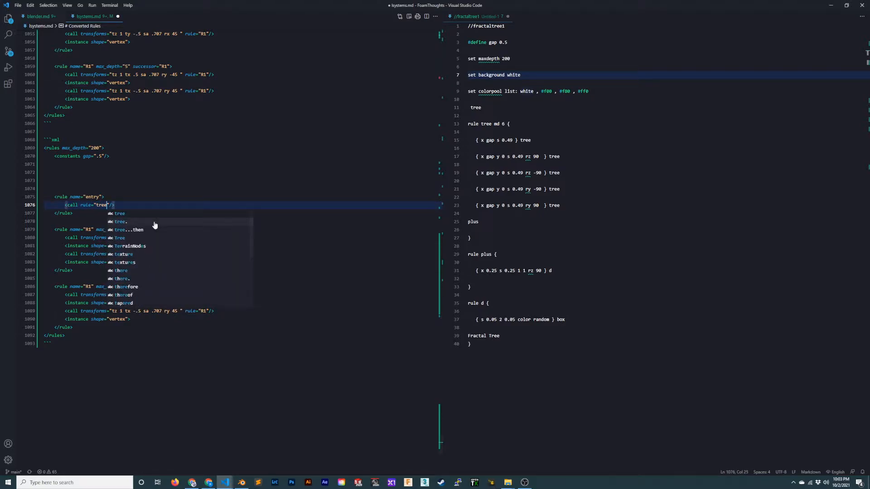
- Delete the blank lines between the constants line and the entry rule in the new XML block
{"action": "left_click", "coordinate": [143, 164]}
{"action": "key", "text": "BackSpace"}
{"action": "key", "text": "Delete"}
{"action": "key", "text": "Delete"}
{"action": "key", "text": "Delete"}
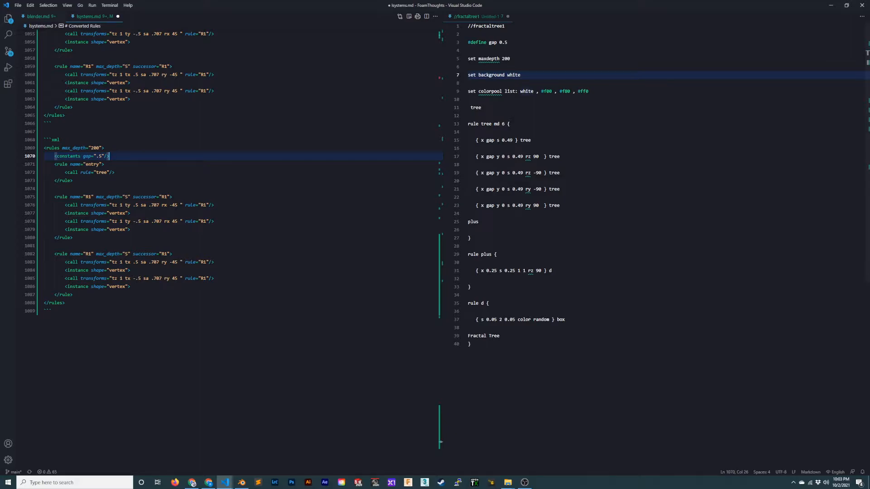
- Check the tree rule's md setting in the fractal tree script and insert three blank lines below the first R1 rule's opening tag
{"action": "left_click_drag", "start_coordinate": [494, 124], "coordinate": [504, 125]}
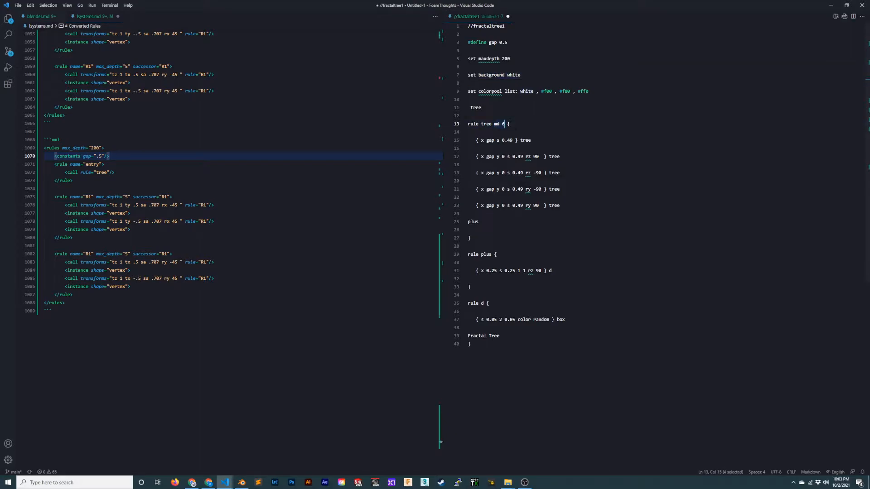
{"action": "left_click", "coordinate": [512, 140]}
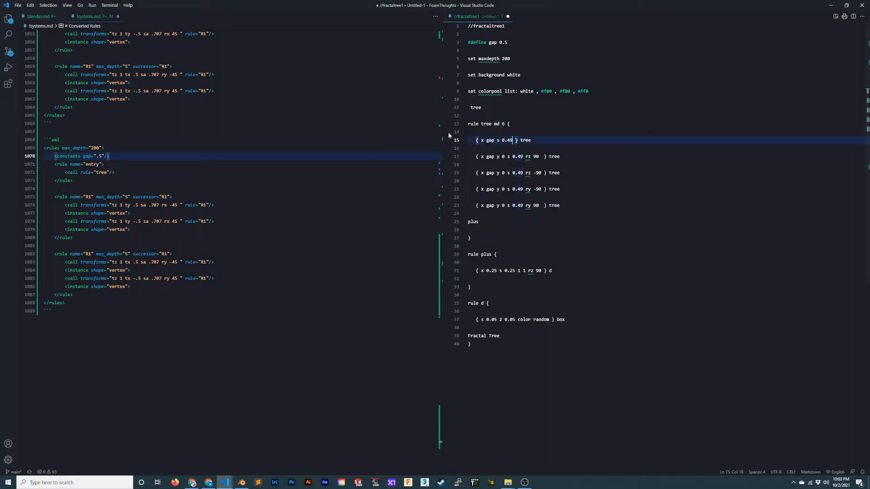
{"action": "left_click", "coordinate": [220, 222]}
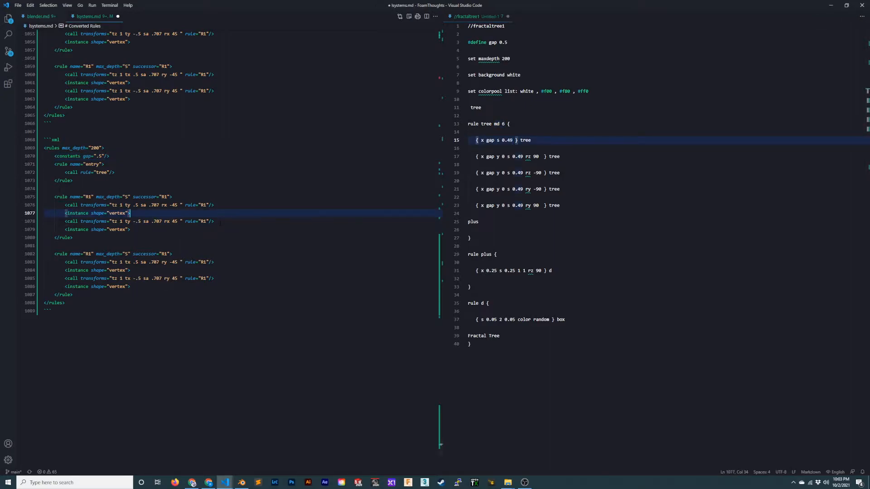
{"action": "key", "text": "Up"}
{"action": "key", "text": "Up"}
{"action": "key", "text": "Up"}
{"action": "key", "text": "Return"}
{"action": "key", "text": "Return"}
{"action": "key", "text": "Return"}
{"action": "key", "text": "Up"}
{"action": "key", "text": "Up"}
{"action": "key", "text": "Up"}
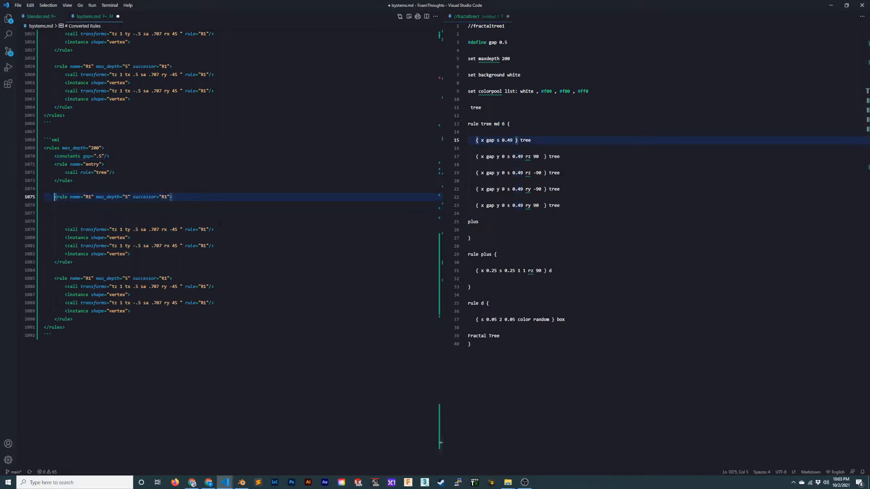
- Rename the first R1 rule of the new block to "tree"
{"action": "key", "text": "ctrl+Right"}
{"action": "key", "text": "ctrl+Right"}
{"action": "key", "text": "ctrl+Right"}
{"action": "key", "text": "ctrl+Right"}
{"action": "key", "text": "BackSpace"}
{"action": "key", "text": "BackSpace"}
{"action": "type", "text": "tree"}
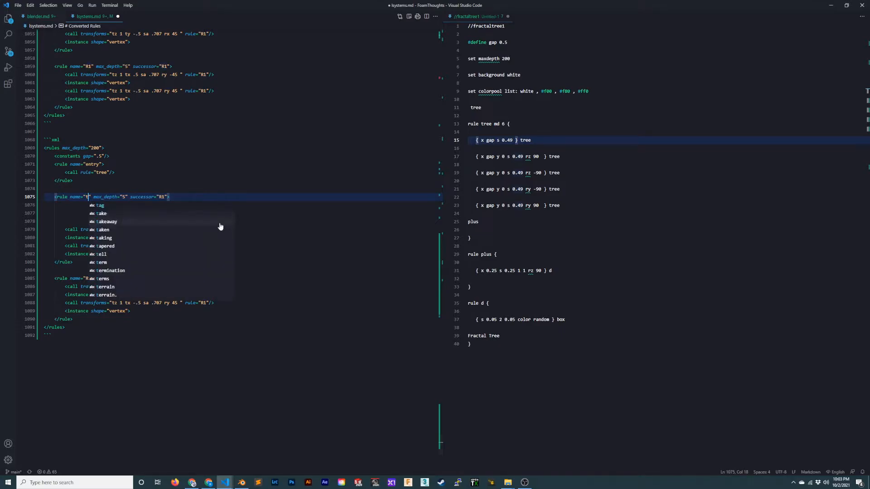
{"action": "key", "text": "Escape"}
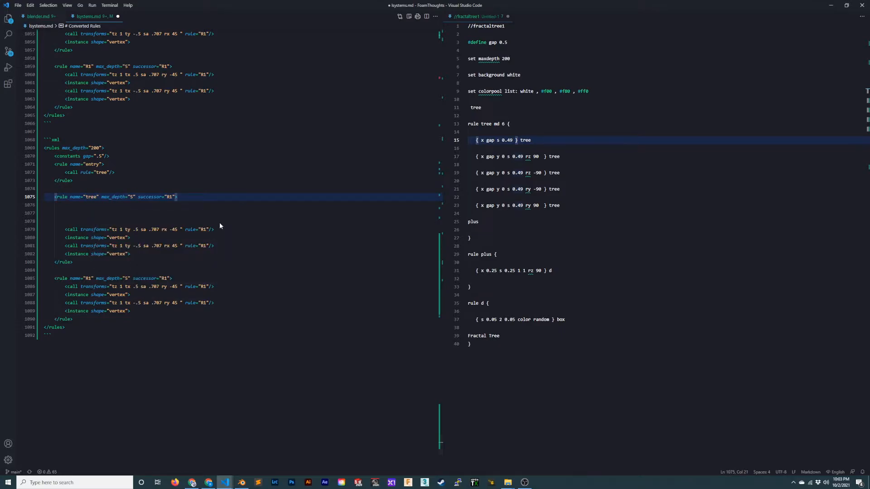
- Set the tree rule's max_depth to 6, matching the script, and remove its successor attribute
{"action": "key", "text": "ctrl+Right"}
{"action": "key", "text": "ctrl+Right"}
{"action": "key", "text": "ctrl+Right"}
{"action": "key", "text": "ctrl+shift+Right"}
{"action": "key", "text": "ctrl+shift+Right"}
{"action": "key", "text": "ctrl+shift+Right"}
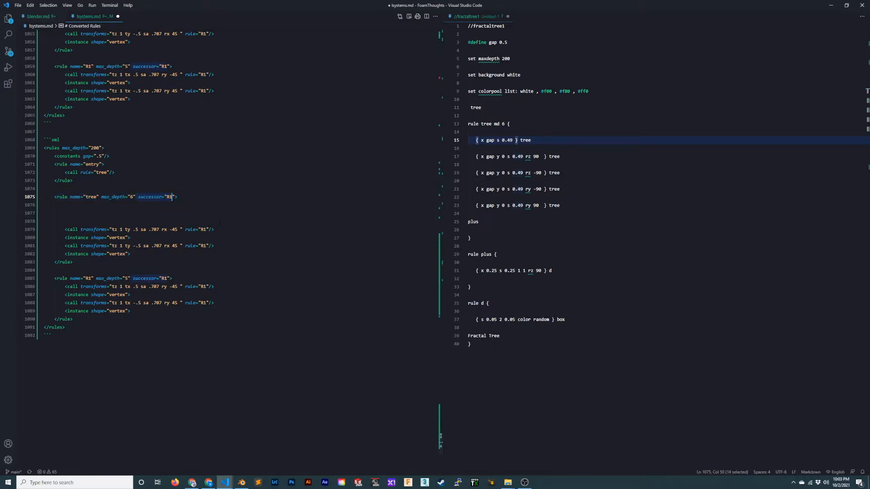
{"action": "key", "text": "BackSpace"}
{"action": "key", "text": "Delete"}
{"action": "key", "text": "Right"}
{"action": "key", "text": "Delete"}
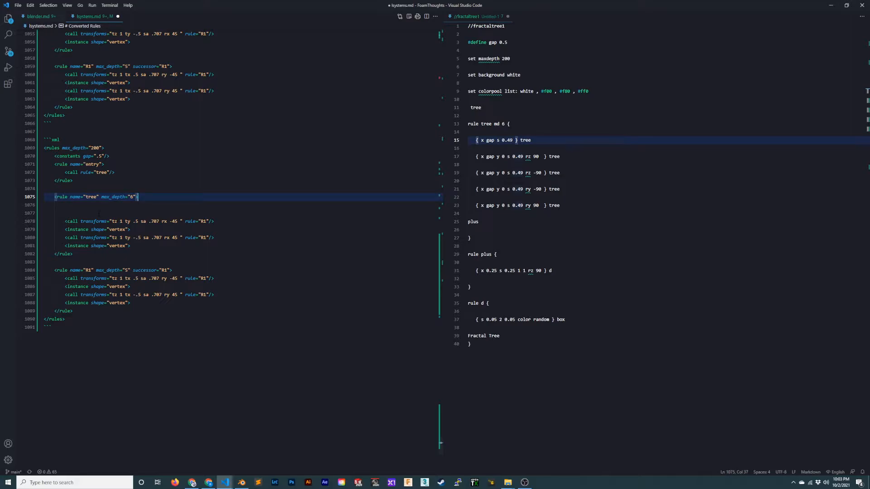
- Remove the blank lines between the tree rule's opening tag and its first call
{"action": "key", "text": "Down"}
{"action": "key", "text": "Down"}
{"action": "key", "text": "Down"}
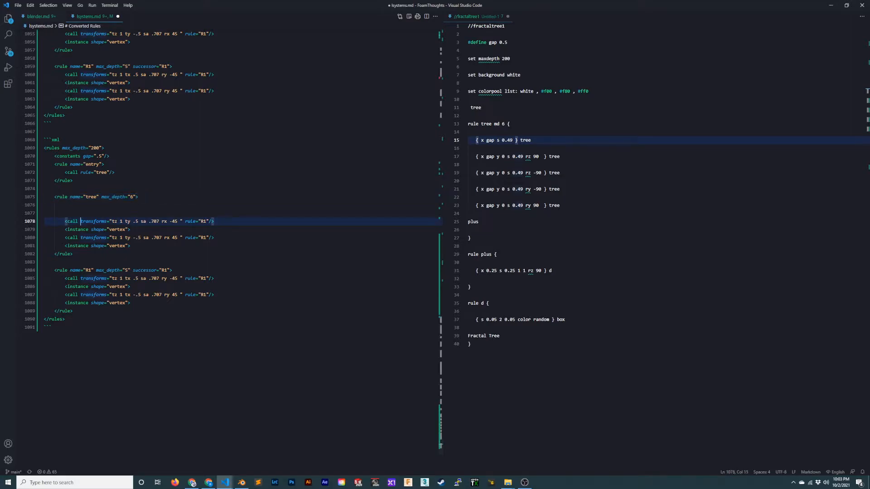
{"action": "key", "text": "Up"}
{"action": "key", "text": "Up"}
{"action": "key", "text": "Up"}
{"action": "key", "text": "Up"}
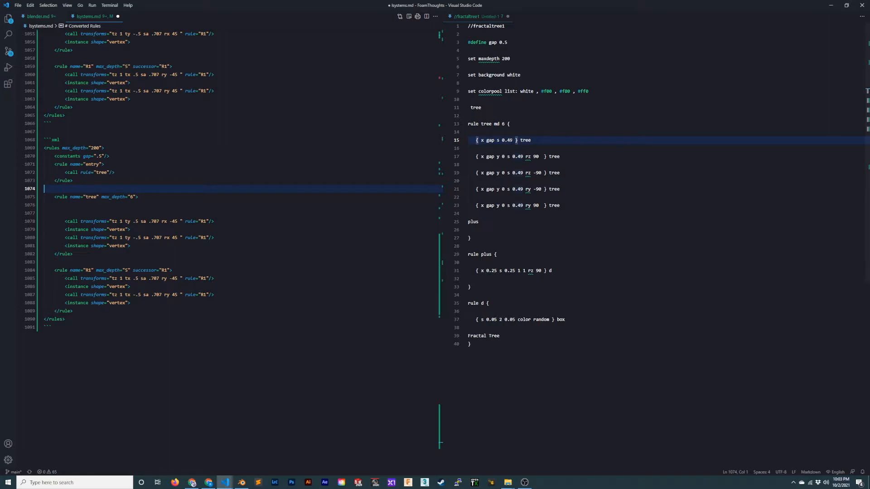
{"action": "key", "text": "Down"}
{"action": "key", "text": "Delete"}
{"action": "key", "text": "Delete"}
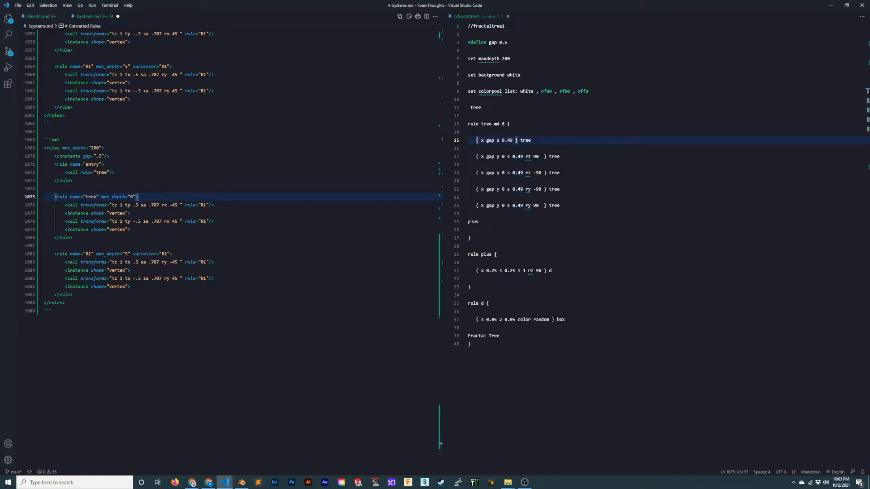
- Replace the transforms of the tree rule's first call with "tx {gap} sa .49"
{"action": "key", "text": "Down"}
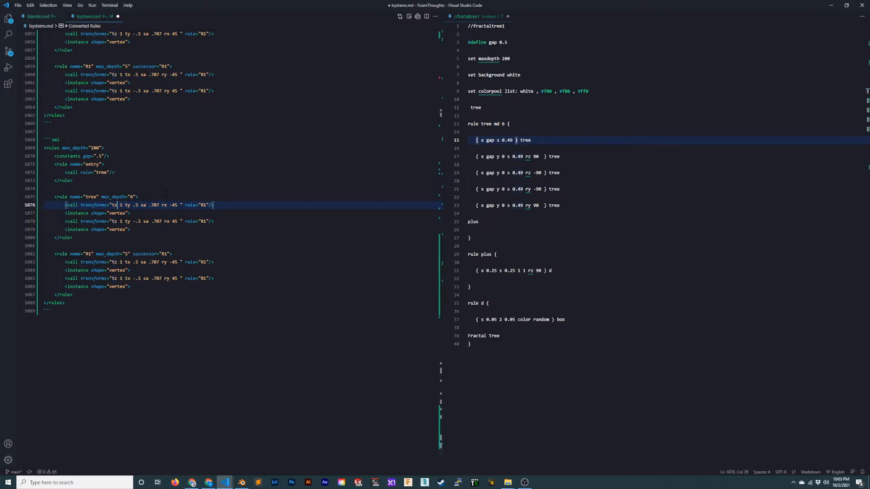
{"action": "key", "text": "BackSpace"}
{"action": "type", "text": "x {gap}"}
{"action": "key", "text": "shift+Right"}
{"action": "key", "text": "shift+Right"}
{"action": "key", "text": "shift+Right"}
{"action": "key", "text": "shift+Right"}
{"action": "key", "text": "shift+Right"}
{"action": "key", "text": "shift+Right"}
{"action": "key", "text": "shift+Right"}
{"action": "key", "text": "shift+Right"}
{"action": "key", "text": "shift+Right"}
{"action": "key", "text": "shift+Right"}
{"action": "key", "text": "shift+Right"}
{"action": "key", "text": "shift+Right"}
{"action": "key", "text": "shift+Right"}
{"action": "key", "text": "shift+Right"}
{"action": "key", "text": "shift+Right"}
{"action": "key", "text": "shift+Right"}
{"action": "key", "text": "shift+Right"}
{"action": "key", "text": "shift+Right"}
{"action": "key", "text": "shift+Right"}
{"action": "key", "text": "shift+Right"}
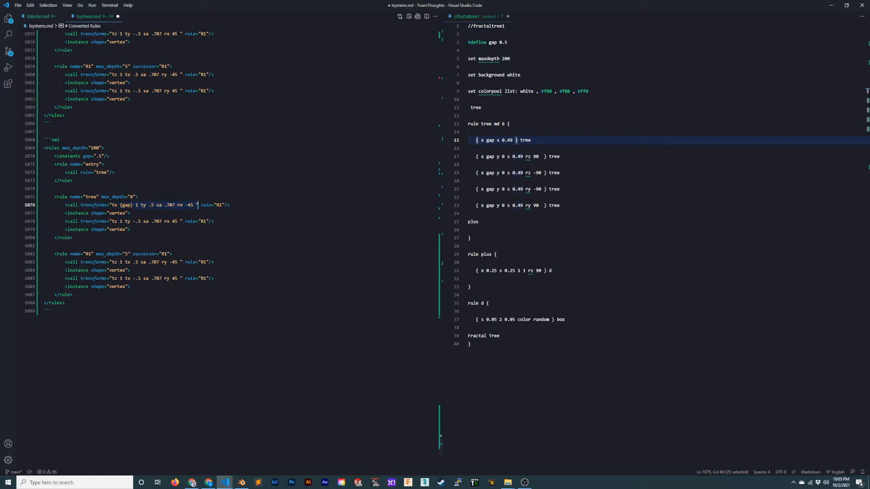
{"action": "key", "text": "BackSpace"}
{"action": "type", "text": "sa ."}
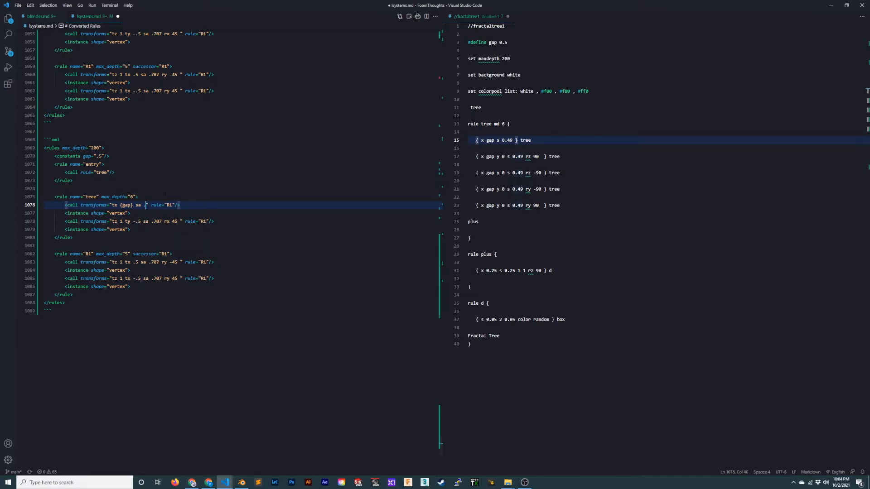
{"action": "type", "text": "49"}
- Add scratch lines below the first call showing the per-axis scale notation "s 1 2 3" and the uniform "sa" notation
{"action": "key", "text": "End"}
{"action": "key", "text": "Return"}
{"action": "key", "text": "Return"}
{"action": "key", "text": "Return"}
{"action": "key", "text": "Up"}
{"action": "key", "text": "Up"}
{"action": "key", "text": "Up"}
{"action": "key", "text": "Up"}
{"action": "key", "text": "Down"}
{"action": "key", "text": "Down"}
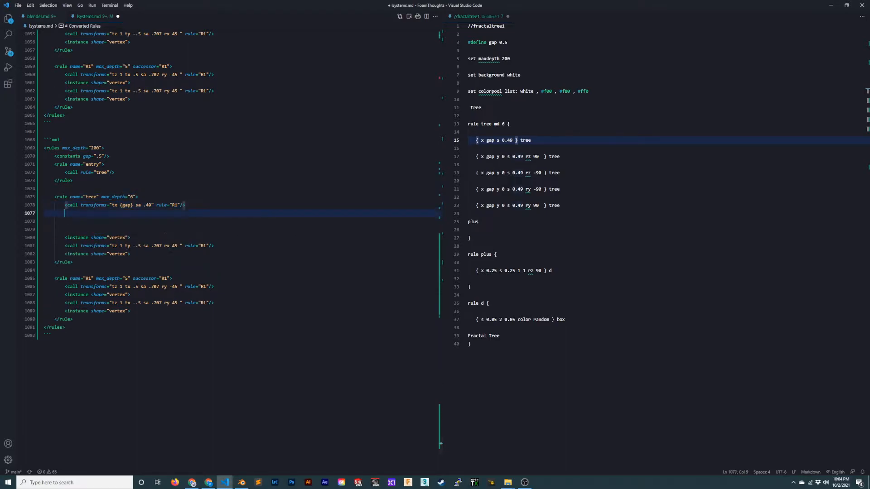
{"action": "key", "text": "Return"}
{"action": "type", "text": "s"}
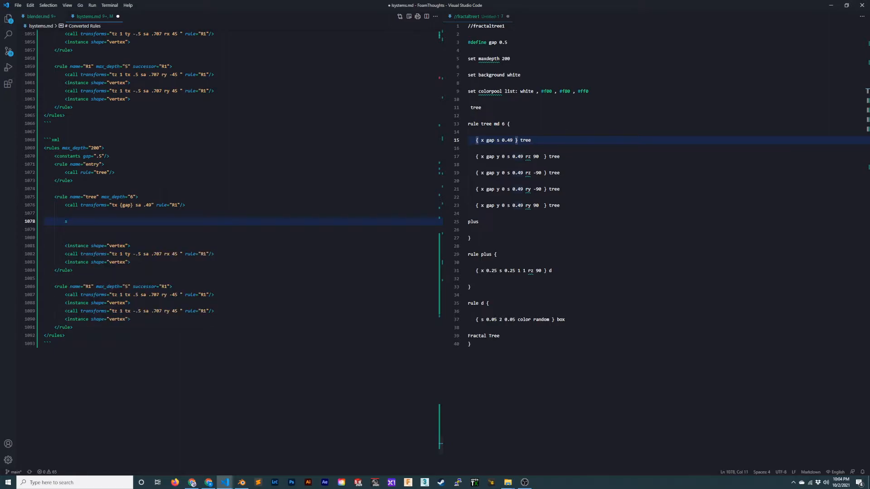
{"action": "type", "text": " 1 2"}
{"action": "key", "text": "Left"}
{"action": "key", "text": "Left"}
{"action": "key", "text": "Left"}
{"action": "key", "text": "Left"}
{"action": "key", "text": "Return"}
{"action": "type", "text": "sa"}
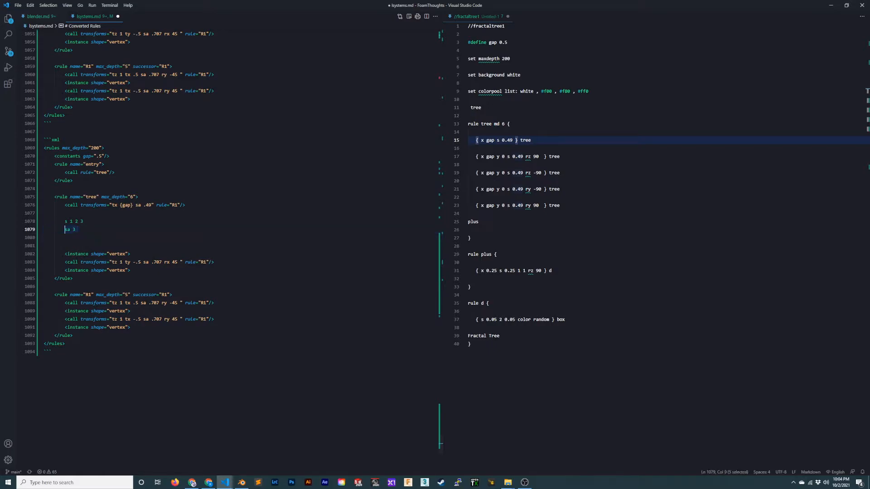
- Delete the scratch scale notation lines and the leftover blank lines below the first call
{"action": "key", "text": "shift+Up"}
{"action": "key", "text": "shift+Up"}
{"action": "key", "text": "BackSpace"}
{"action": "key", "text": "Up"}
{"action": "key", "text": "Up"}
{"action": "key", "text": "End"}
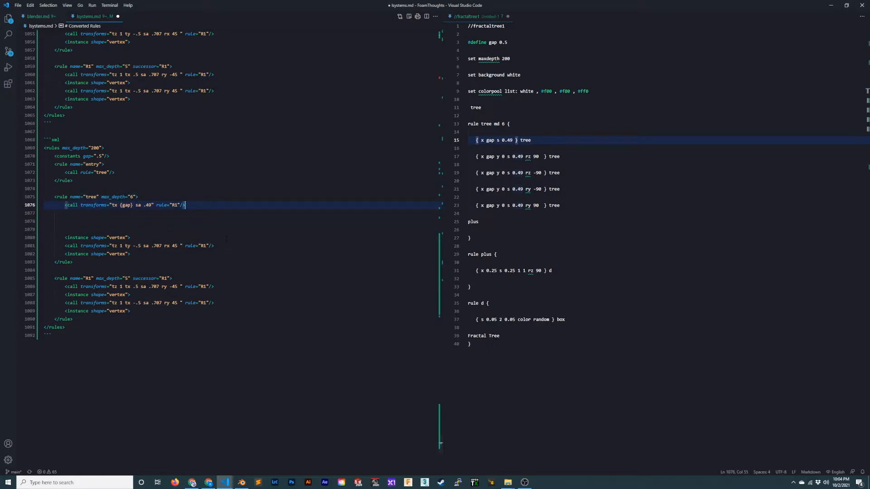
{"action": "key", "text": "Delete"}
{"action": "key", "text": "Delete"}
{"action": "key", "text": "Delete"}
- Duplicate the tree rule's first call on the line directly below it, leaving two blank lines before the vertex instance
{"action": "key", "text": "Return"}
{"action": "key", "text": "Return"}
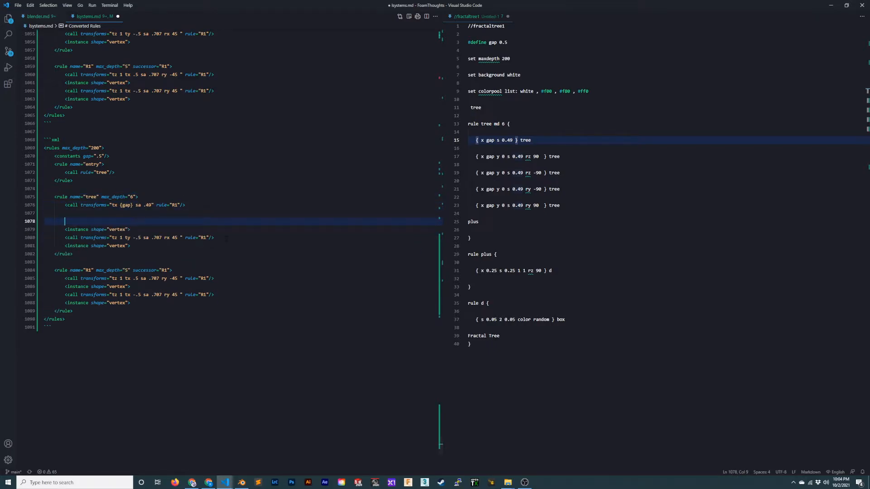
{"action": "key", "text": "Up"}
{"action": "key", "text": "Up"}
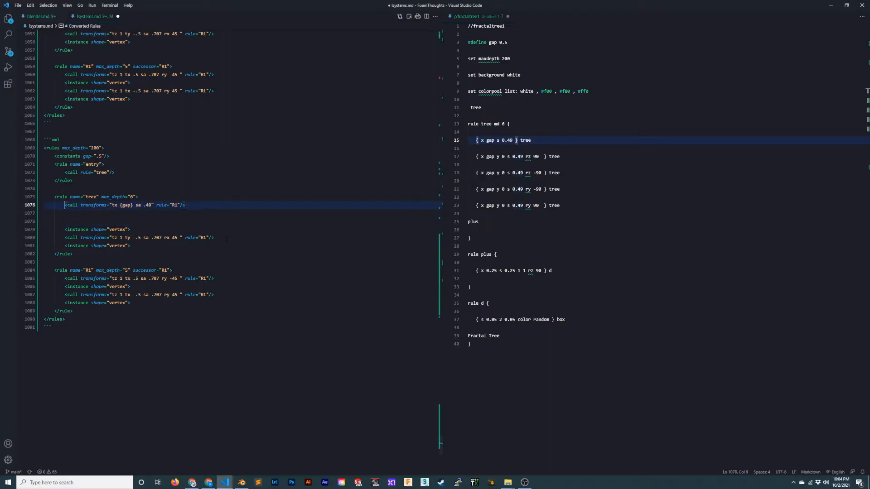
{"action": "key", "text": "End"}
{"action": "key", "text": "shift+Home"}
{"action": "key", "text": "ctrl+c"}
{"action": "key", "text": "End"}
{"action": "key", "text": "Return"}
{"action": "key", "text": "ctrl+v"}
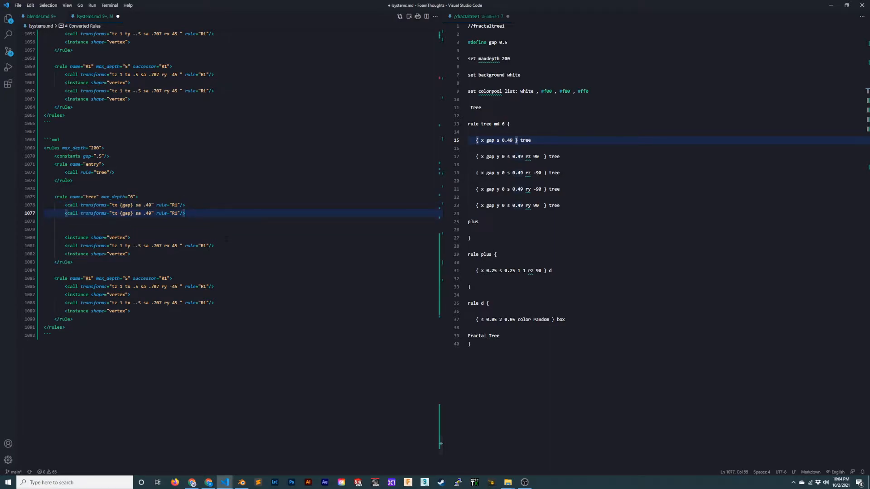
- Switch to Chrome, search the web for "sverchok generative node" and open the Sverchok Generative Art documentation page
{"action": "left_click", "coordinate": [192, 483]}
{"action": "left_click", "coordinate": [366, 5]}
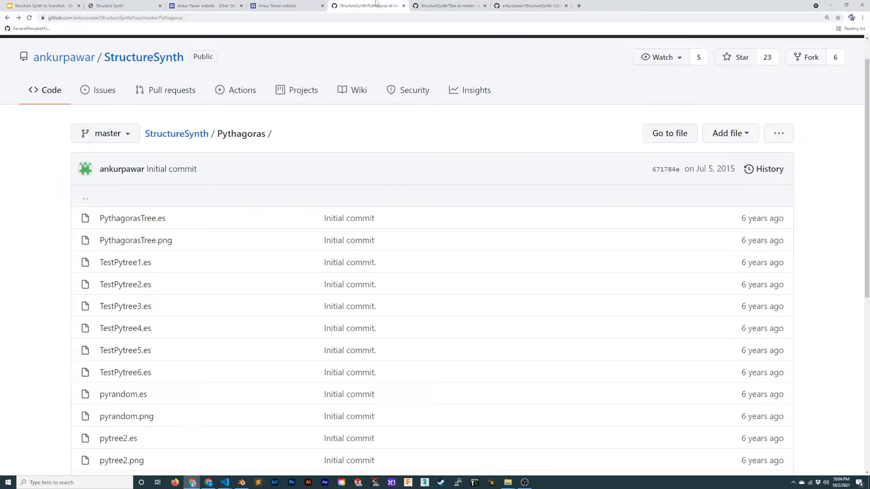
{"action": "left_click", "coordinate": [526, 6]}
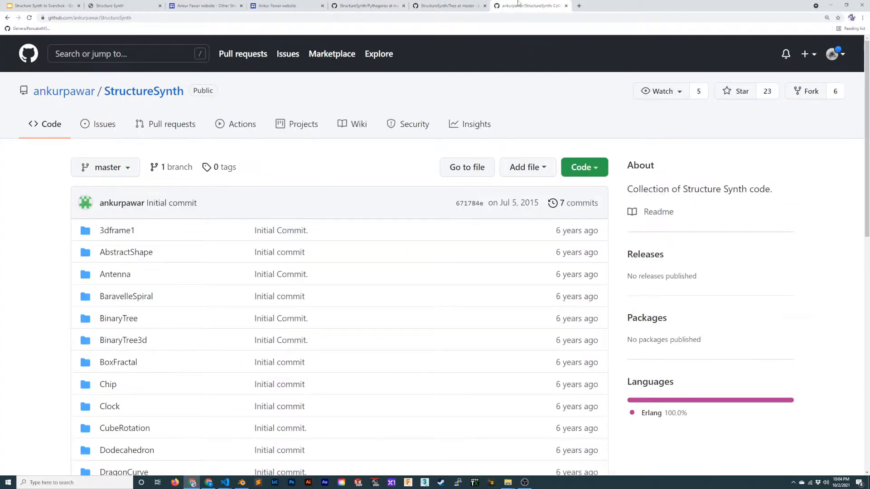
{"action": "key", "text": "ctrl+t"}
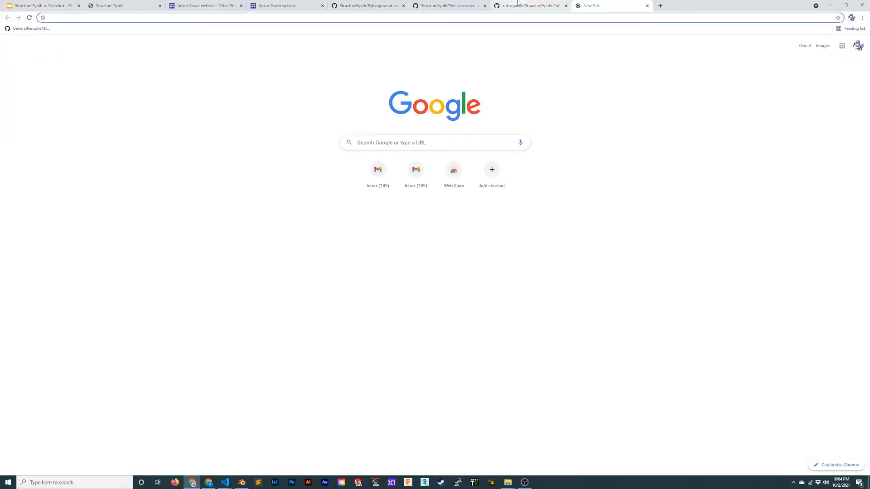
{"action": "type", "text": "sverchok"}
{"action": "key", "text": "Return"}
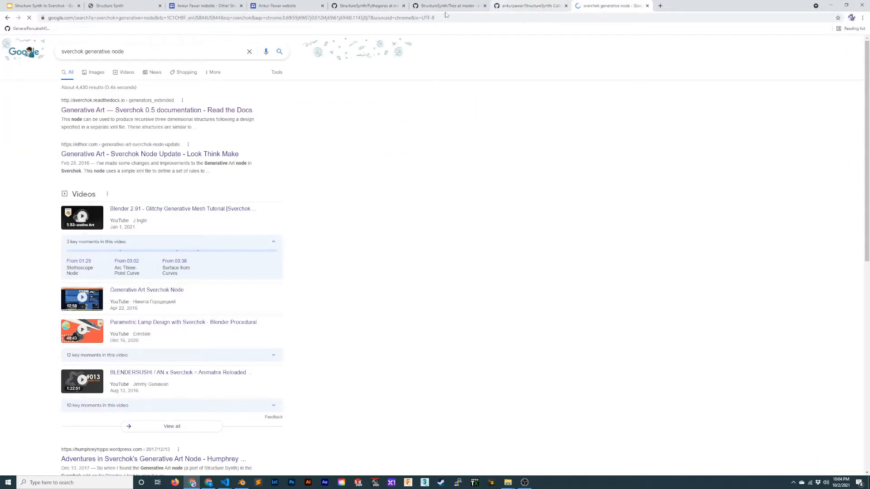
{"action": "left_click", "coordinate": [136, 109]}
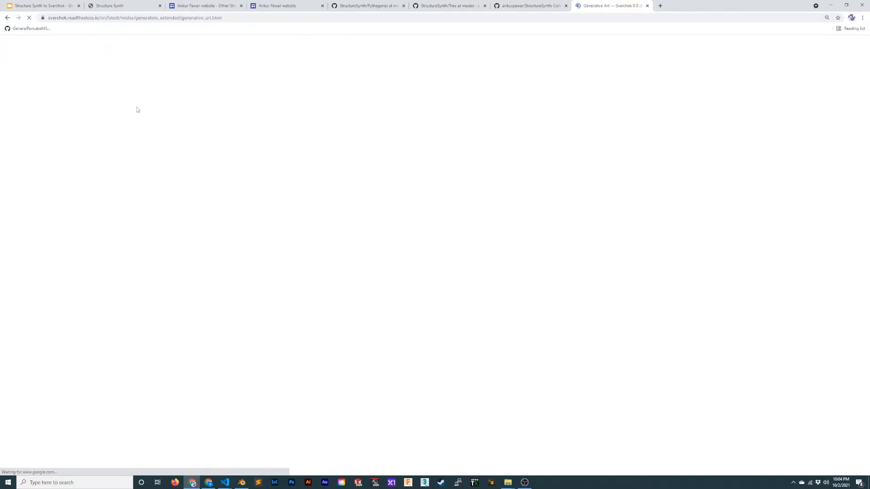
- Examine the Constants and Variables Example and the Fern 3 rules to see how constants are defined and referenced in braces
{"action": "scroll", "coordinate": [284, 224], "scroll_direction": "down", "scroll_amount": 10}
{"action": "scroll", "coordinate": [284, 224], "scroll_direction": "down", "scroll_amount": 20}
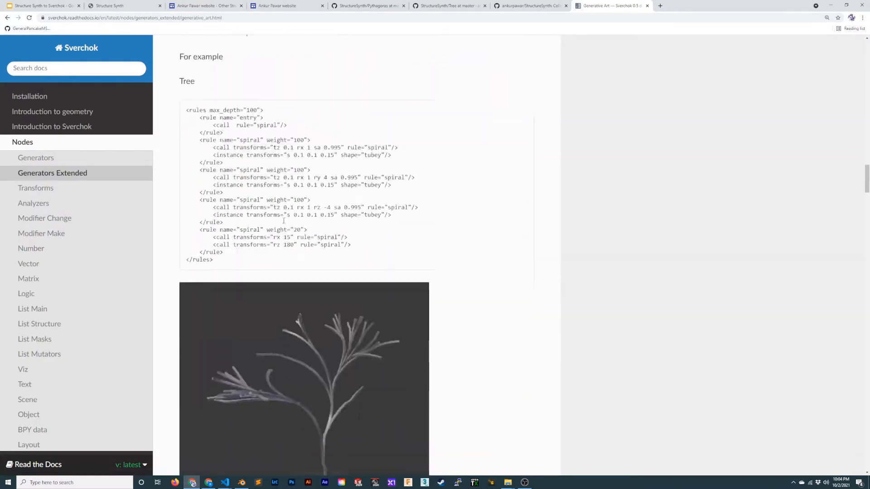
{"action": "scroll", "coordinate": [272, 222], "scroll_direction": "down", "scroll_amount": 12}
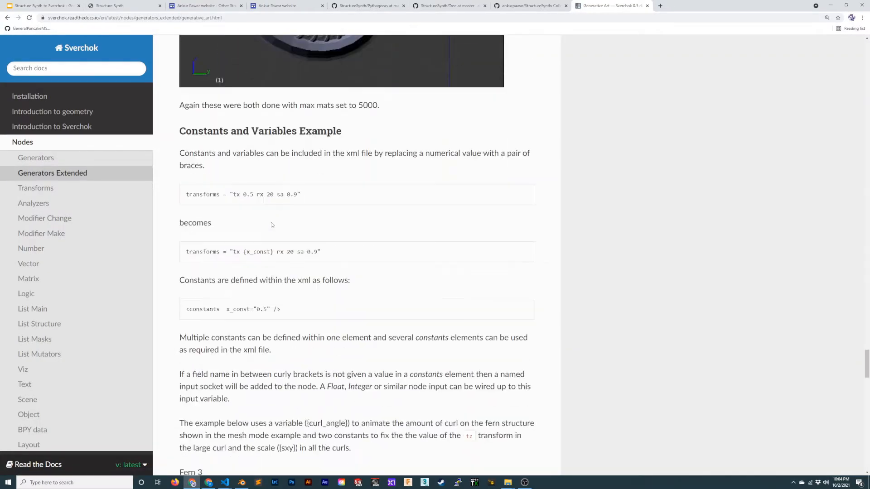
{"action": "scroll", "coordinate": [281, 225], "scroll_direction": "up", "scroll_amount": 3}
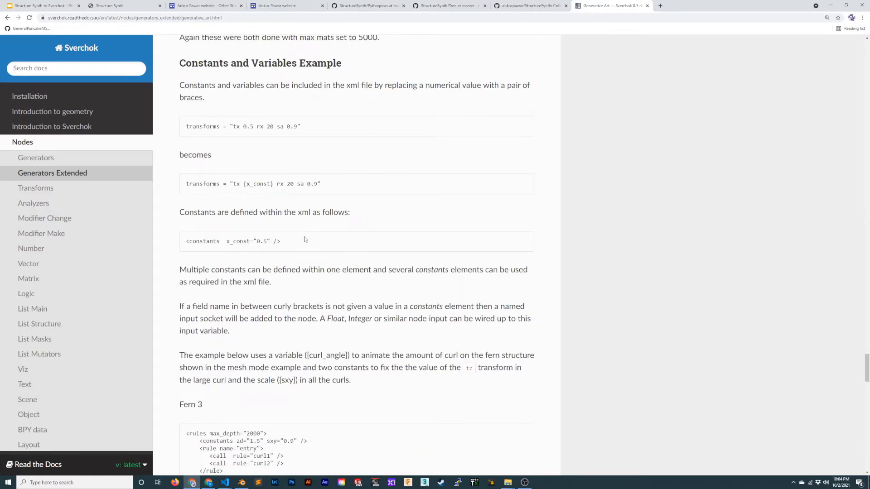
{"action": "left_click_drag", "start_coordinate": [242, 184], "coordinate": [277, 184]}
{"action": "left_click", "coordinate": [344, 207]}
{"action": "scroll", "coordinate": [324, 221], "scroll_direction": "down", "scroll_amount": 3}
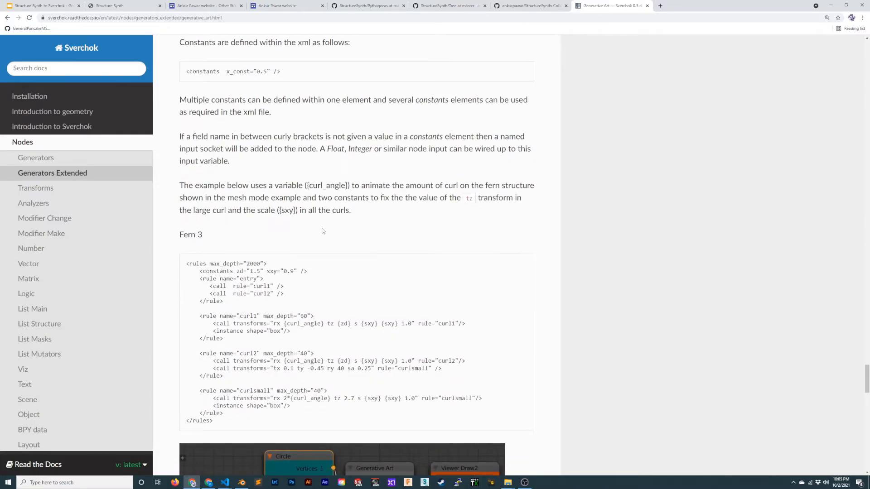
{"action": "scroll", "coordinate": [324, 235], "scroll_direction": "down", "scroll_amount": 4}
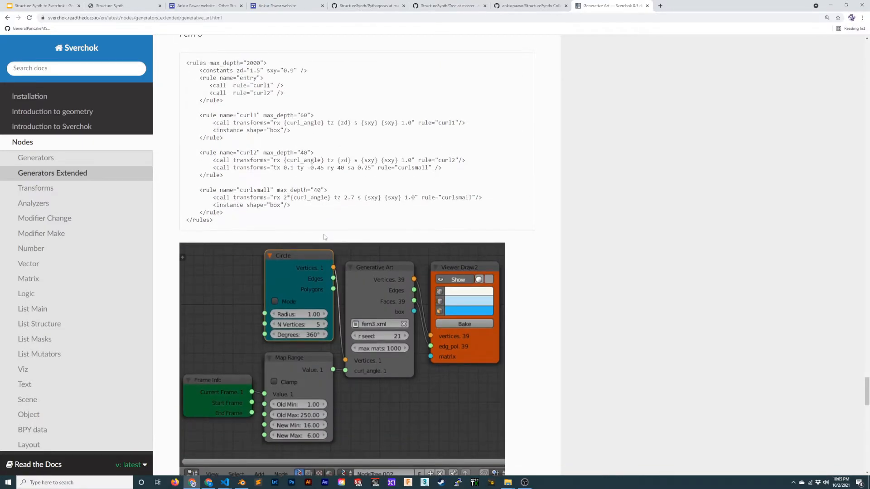
{"action": "scroll", "coordinate": [324, 237], "scroll_direction": "up", "scroll_amount": 4}
{"action": "scroll", "coordinate": [324, 236], "scroll_direction": "down", "scroll_amount": 4}
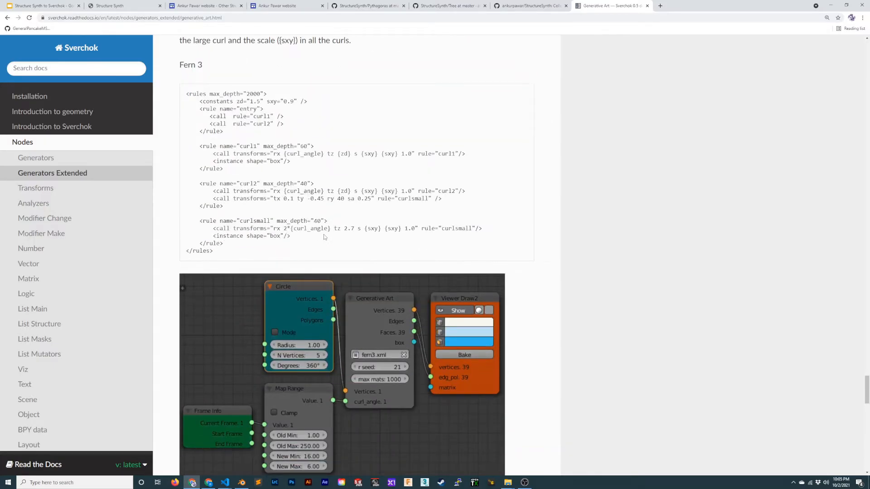
{"action": "scroll", "coordinate": [323, 235], "scroll_direction": "up", "scroll_amount": 7}
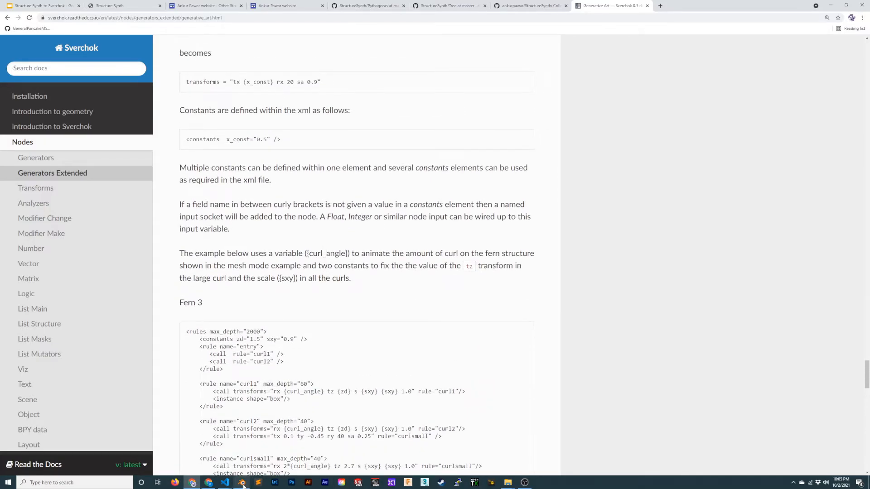
- Switch back to lsystems.md in Visual Studio Code and set the second call's transforms to "tx {gap} ty 0 sa .49 rz 90"
{"action": "mouse_move", "coordinate": [242, 484]}
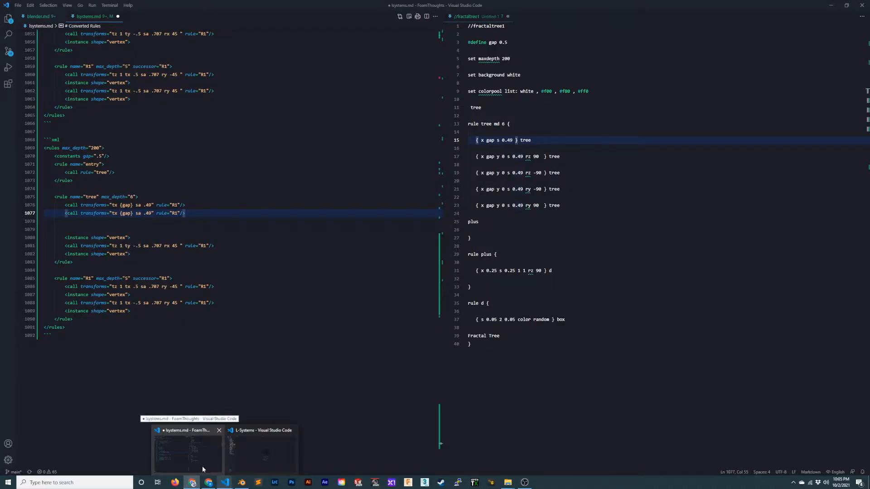
{"action": "left_click", "coordinate": [202, 467]}
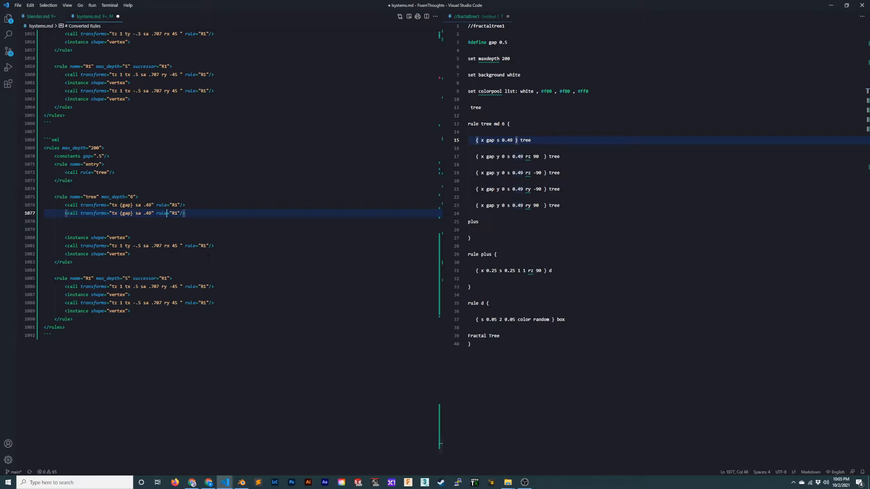
{"action": "key", "text": "ctrl+Left"}
{"action": "key", "text": "ctrl+Left"}
{"action": "type", "text": "ty 0 sa .49"}
{"action": "key", "text": "shift+Right"}
{"action": "key", "text": "shift+Right"}
{"action": "key", "text": "shift+Right"}
{"action": "key", "text": "shift+Right"}
{"action": "key", "text": "shift+Right"}
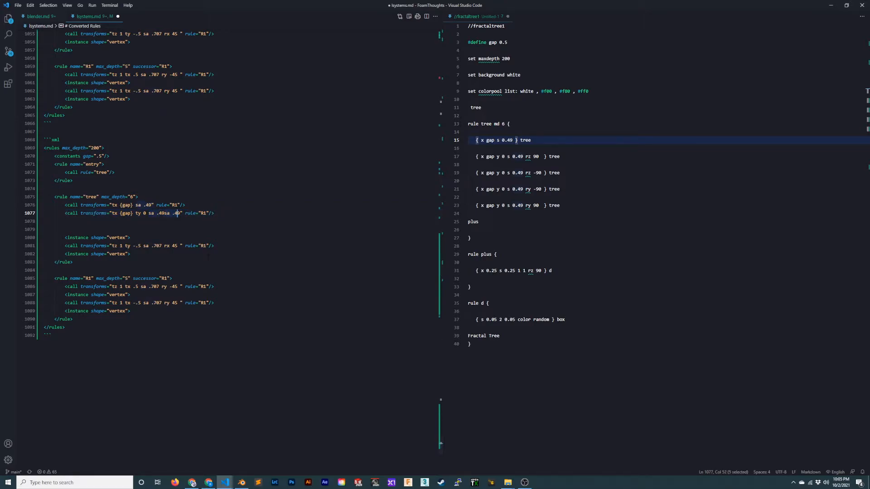
{"action": "key", "text": "BackSpace"}
{"action": "type", "text": "rz 90"}
- Make the tree rule's second call refer to the rule "tree"
{"action": "key", "text": "BackSpace"}
{"action": "key", "text": "BackSpace"}
{"action": "type", "text": "tree"}
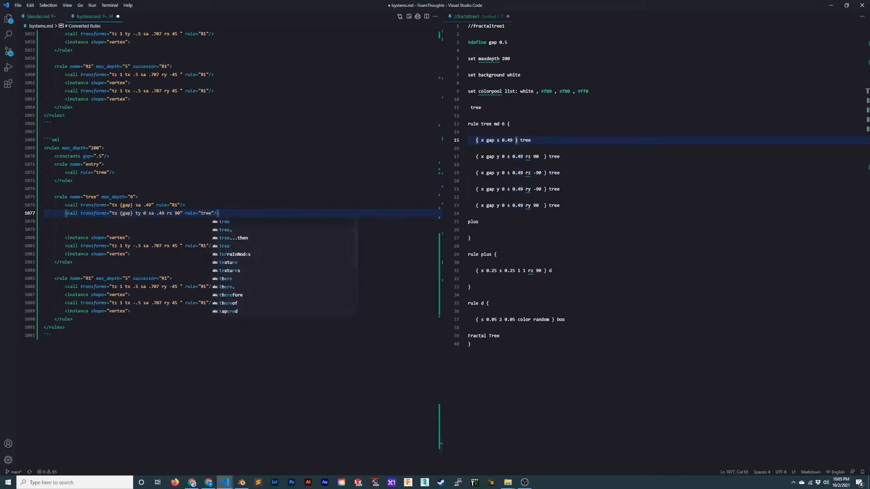
- Add two copies of the tree rule's second call below it, both with the rotation rz -90
{"action": "key", "text": "End"}
{"action": "key", "text": "shift+alt+Down"}
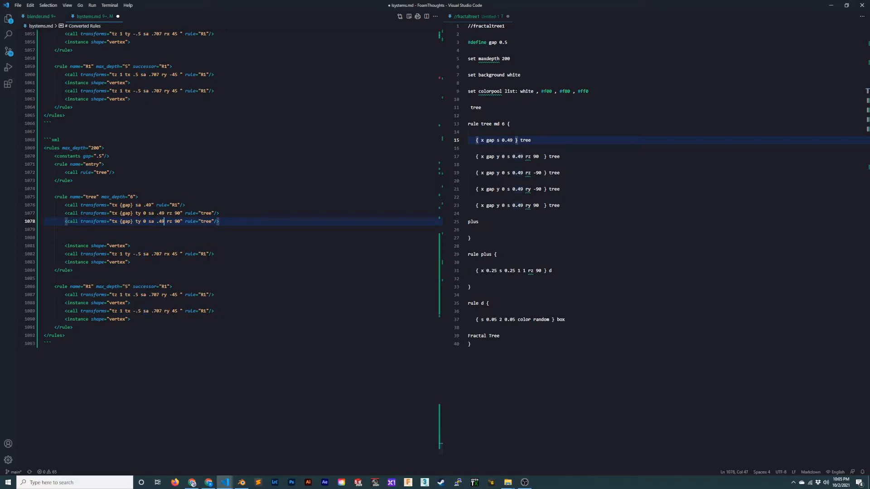
{"action": "type", "text": "-"}
{"action": "key", "text": "End"}
{"action": "key", "text": "shift+alt+Down"}
- Compare the rz 90 and rz -90 calls in the tree rule with the matching lines of the fractaltree1 script
{"action": "key", "text": "Home"}
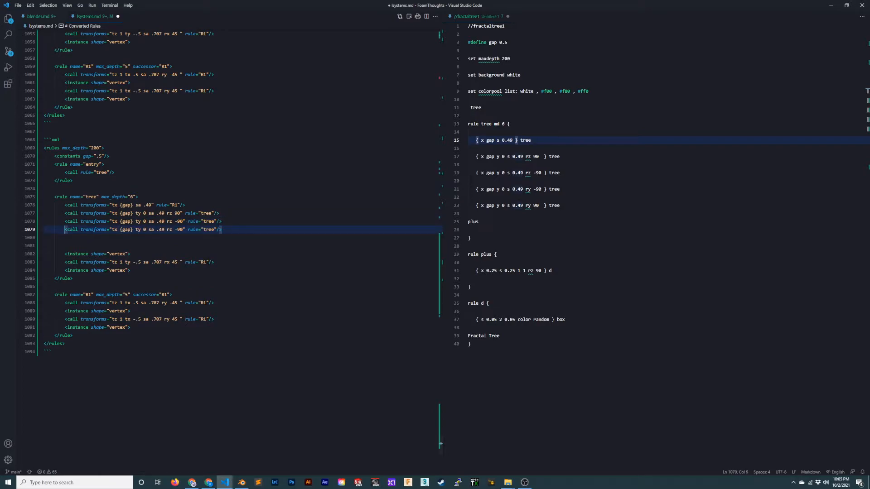
{"action": "key", "text": "ctrl+Right"}
{"action": "key", "text": "ctrl+Right"}
{"action": "key", "text": "ctrl+Right"}
{"action": "key", "text": "ctrl+Right"}
{"action": "key", "text": "ctrl+Right"}
{"action": "key", "text": "ctrl+Right"}
{"action": "left_click_drag", "start_coordinate": [560, 157], "coordinate": [468, 157]}
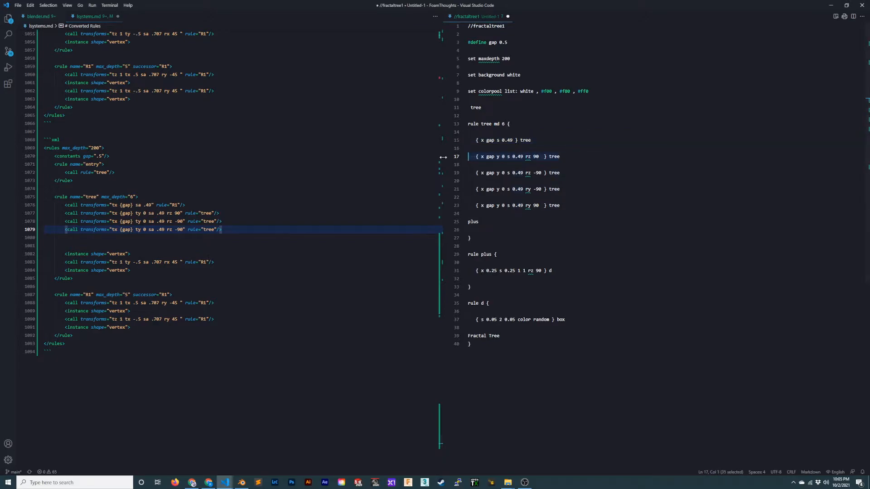
{"action": "left_click_drag", "start_coordinate": [221, 213], "coordinate": [130, 213]}
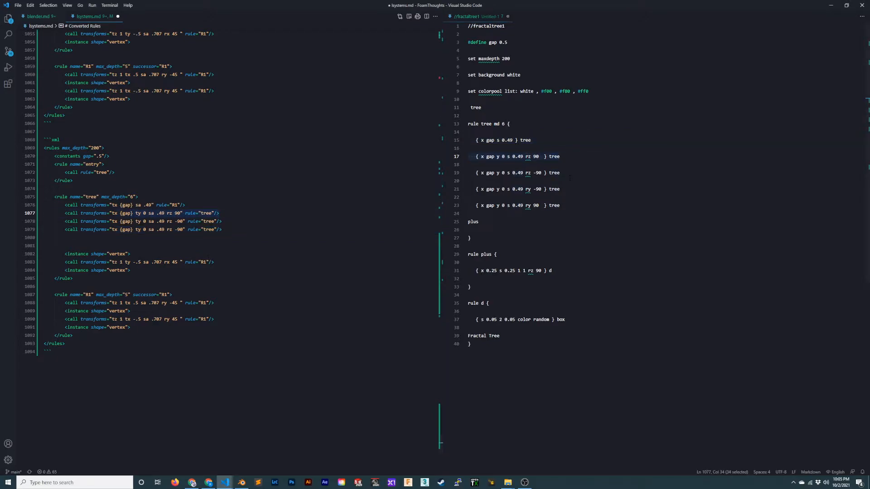
{"action": "left_click_drag", "start_coordinate": [570, 177], "coordinate": [440, 177]}
{"action": "left_click", "coordinate": [222, 221]}
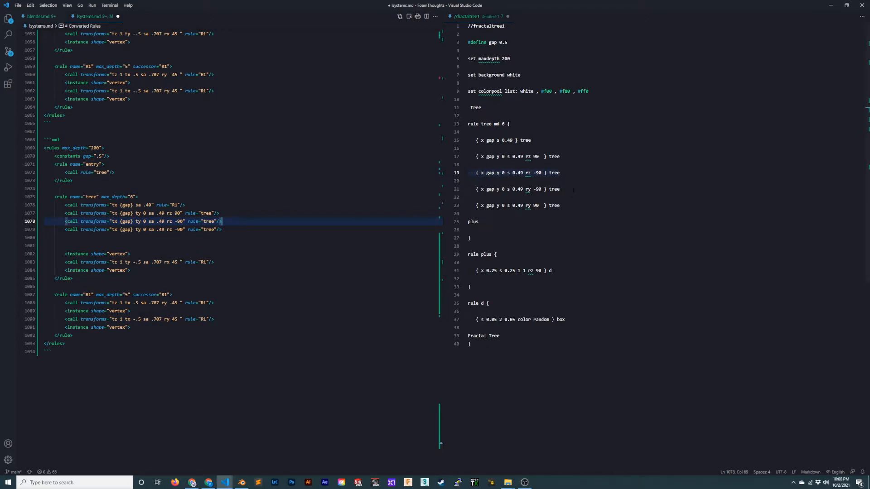
{"action": "left_click", "coordinate": [201, 230]}
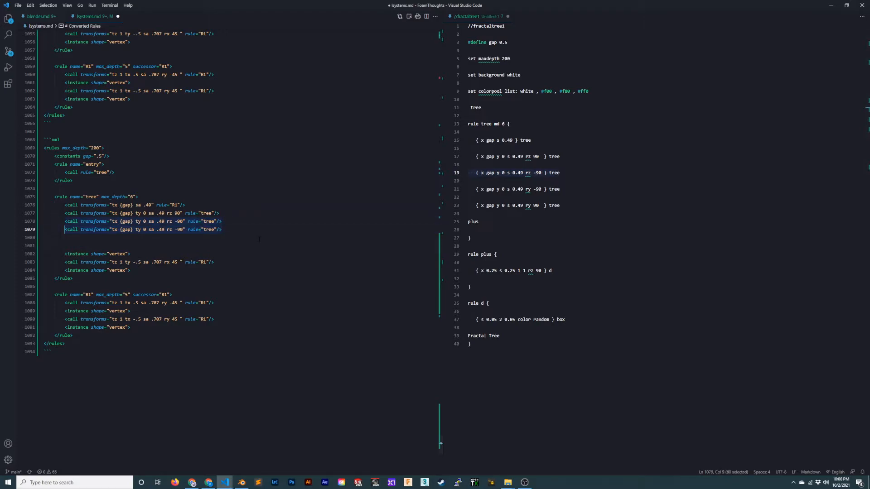
- Duplicate the last call of the tree rule, change the copy's rotation to ry 90 and save the file
{"action": "key", "text": "shift+alt+Down"}
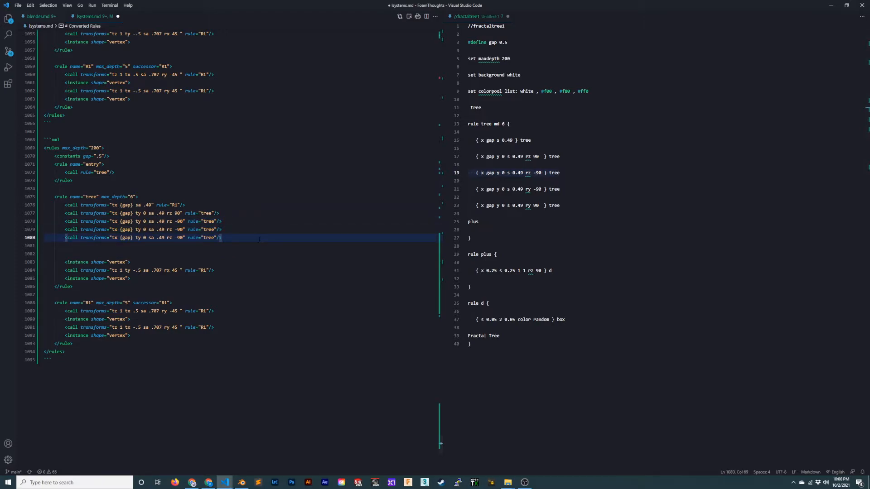
{"action": "key", "text": "Home"}
{"action": "key", "text": "ctrl+Right"}
{"action": "key", "text": "ctrl+Right"}
{"action": "key", "text": "ctrl+Right"}
{"action": "key", "text": "ctrl+Right"}
{"action": "key", "text": "ctrl+Right"}
{"action": "key", "text": "ctrl+Right"}
{"action": "key", "text": "ctrl+Right"}
{"action": "key", "text": "BackSpace"}
{"action": "type", "text": "y"}
{"action": "key", "text": "Right"}
{"action": "key", "text": "Delete"}
{"action": "key", "text": "ctrl+s"}
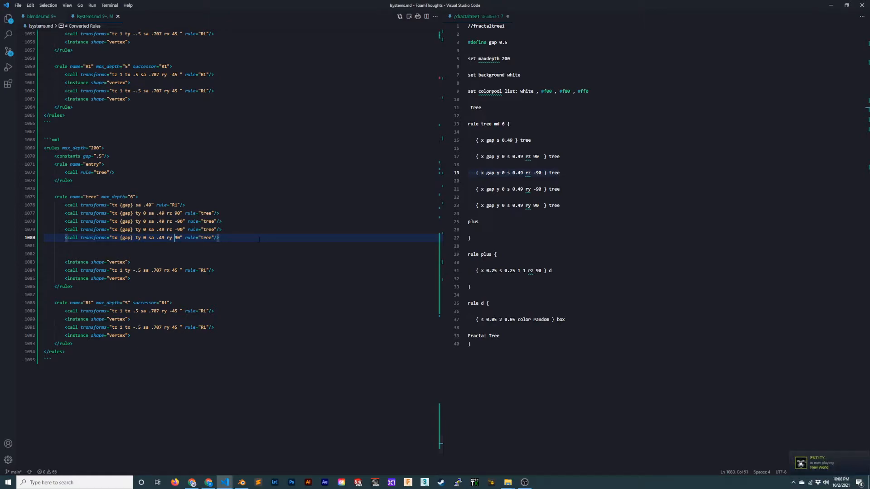
- Change the rotation of the tree rule's fourth call to ry -90
{"action": "key", "text": "Up"}
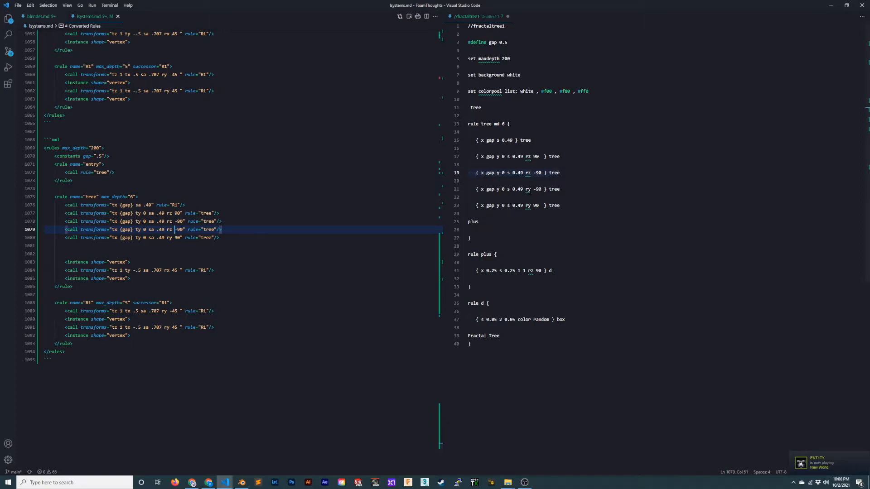
{"action": "key", "text": "Left"}
{"action": "key", "text": "Left"}
{"action": "key", "text": "Delete"}
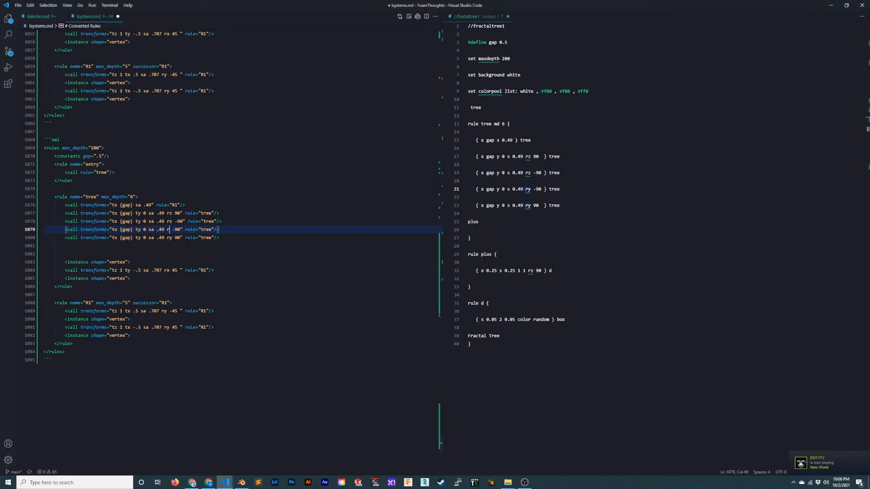
{"action": "type", "text": "y"}
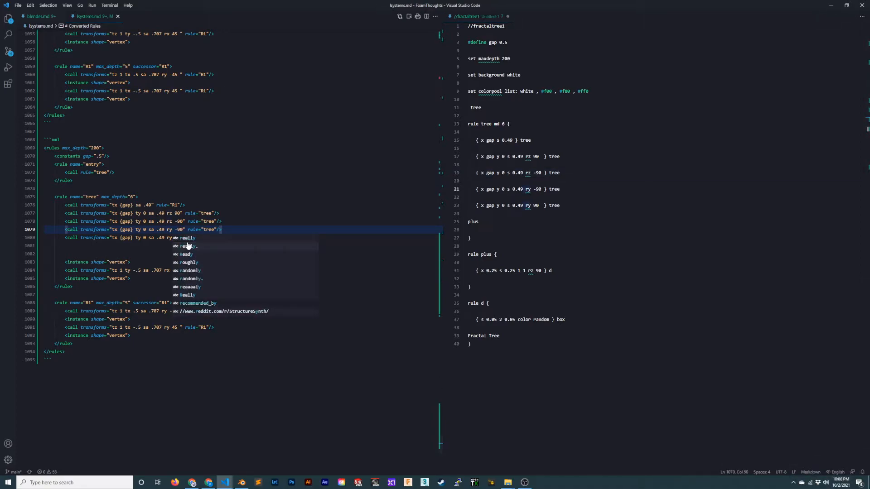
{"action": "key", "text": "Escape"}
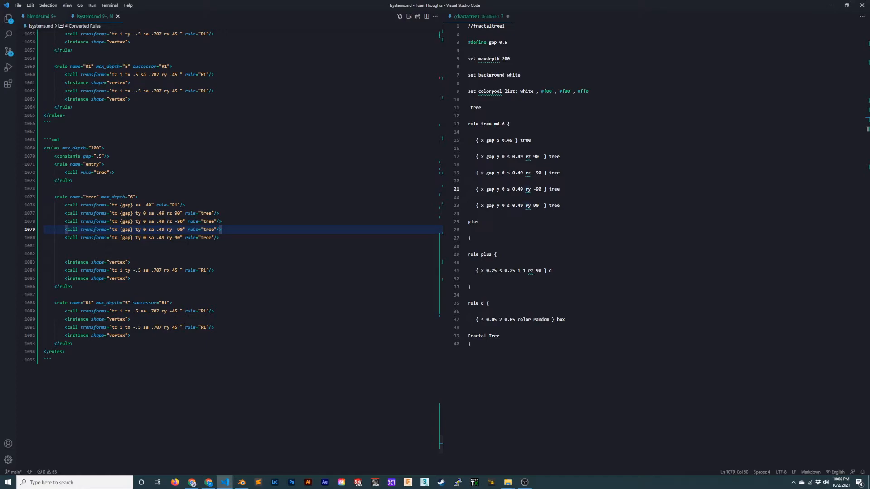
- Delete the blank lines and the leftover vertex instances and R1 call after the ry 90 call in the tree rule
{"action": "key", "text": "Down"}
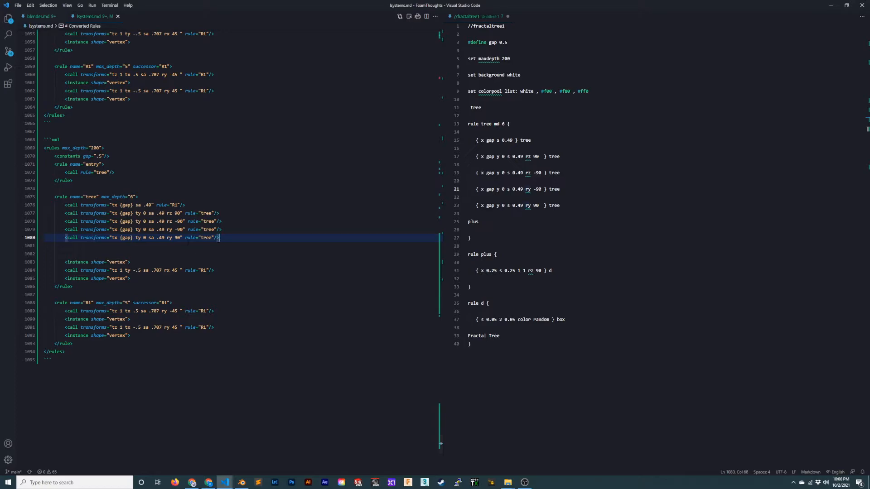
{"action": "key", "text": "Delete"}
{"action": "key", "text": "Delete"}
{"action": "key", "text": "Down"}
{"action": "key", "text": "Down"}
{"action": "key", "text": "Down"}
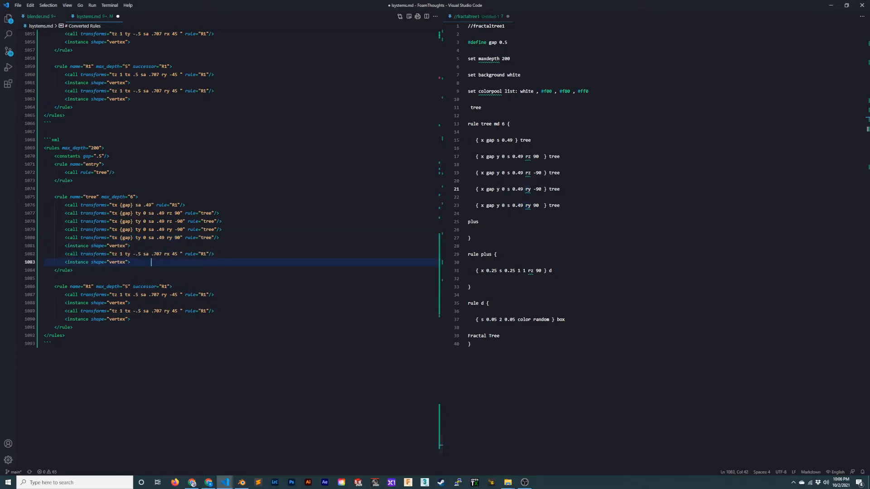
{"action": "key", "text": "shift+Home"}
{"action": "key", "text": "shift+Up"}
{"action": "key", "text": "shift+Up"}
{"action": "key", "text": "shift+Home"}
{"action": "key", "text": "BackSpace"}
- Copy the ry 90 call onto a new line at the end of the tree rule for the source's plus call
{"action": "double_click", "coordinate": [473, 222]}
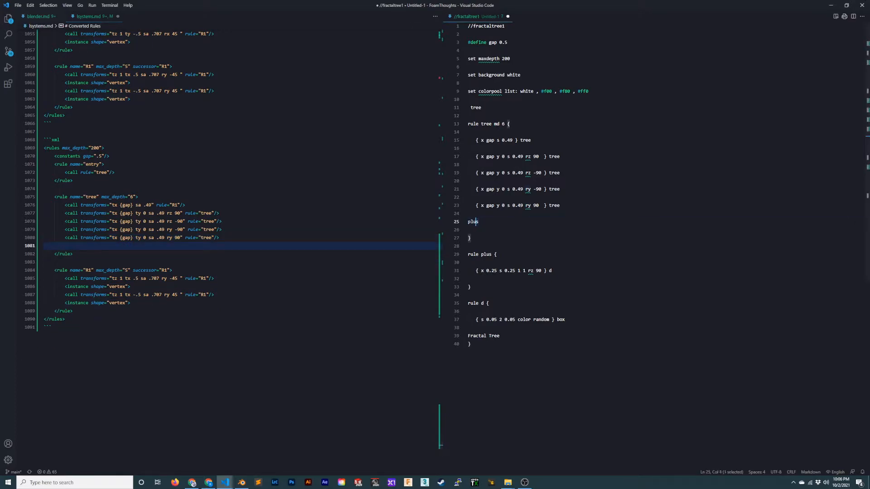
{"action": "left_click", "coordinate": [469, 230]}
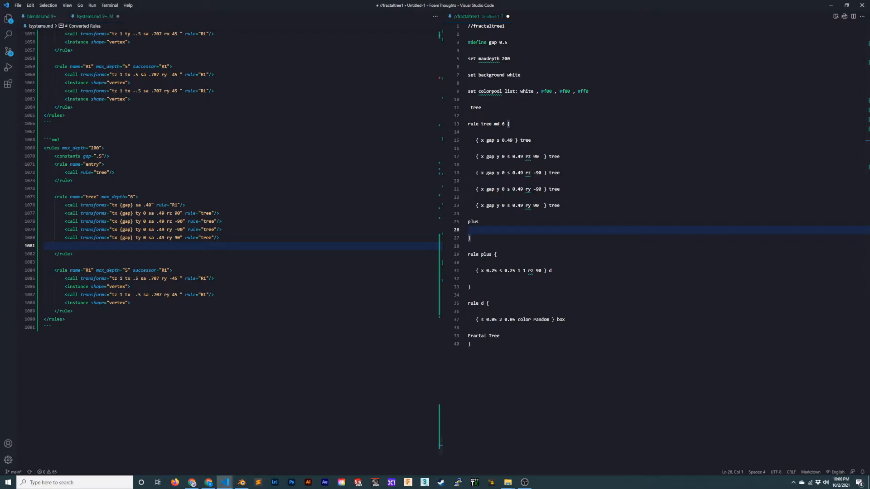
{"action": "left_click", "coordinate": [220, 237]}
{"action": "key", "text": "shift+Home"}
{"action": "key", "text": "ctrl+c"}
{"action": "key", "text": "End"}
{"action": "key", "text": "Return"}
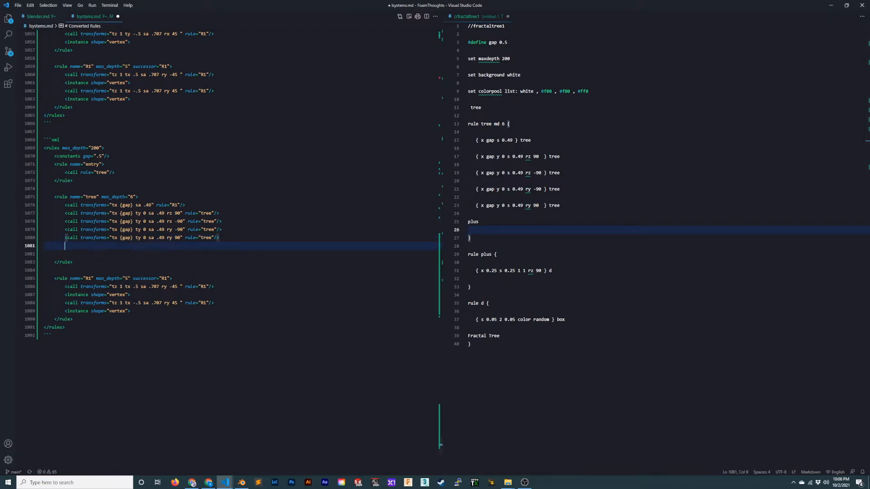
{"action": "key", "text": "ctrl+v"}
- Remove the whole transforms attribute from the copied call, leaving only its rule reference
{"action": "key", "text": "Home"}
{"action": "key", "text": "ctrl+Right"}
{"action": "key", "text": "ctrl+Right"}
{"action": "key", "text": "ctrl+Left"}
{"action": "key", "text": "ctrl+shift+Right"}
{"action": "key", "text": "ctrl+shift+Right"}
{"action": "key", "text": "ctrl+shift+Right"}
{"action": "key", "text": "ctrl+shift+Right"}
{"action": "key", "text": "ctrl+shift+Right"}
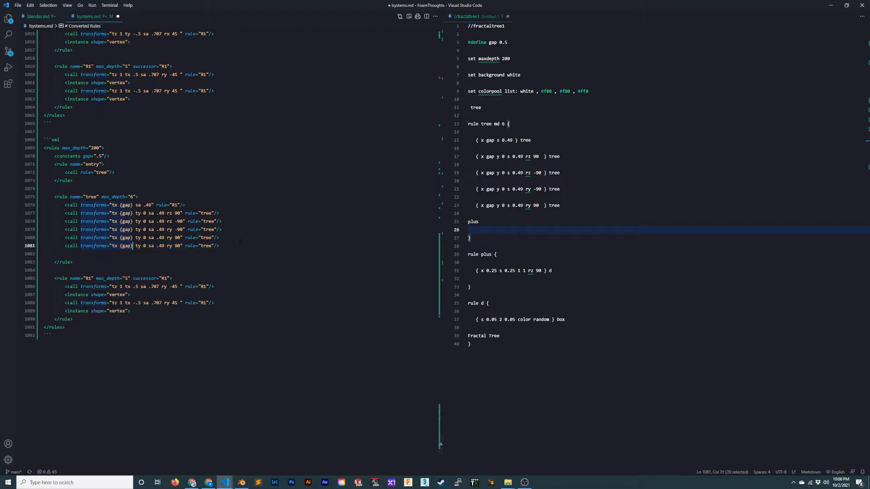
{"action": "key", "text": "shift+Right"}
{"action": "key", "text": "shift+Right"}
{"action": "key", "text": "BackSpace"}
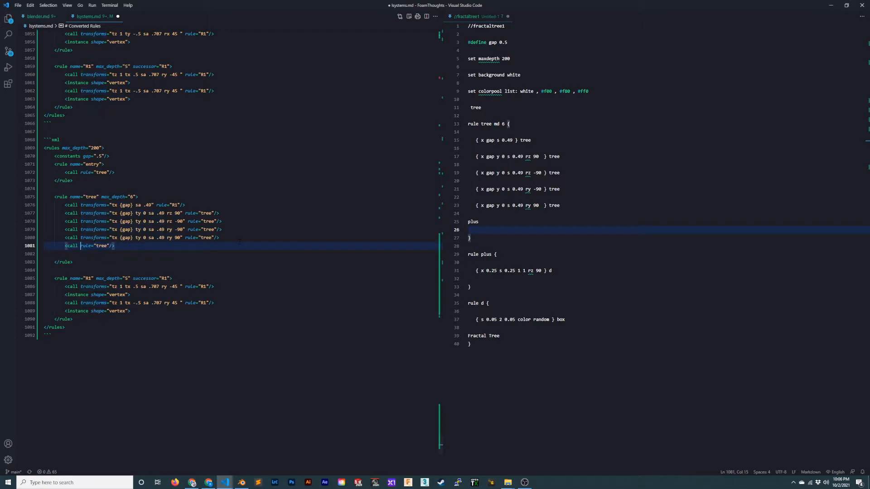
- Make the copied call refer to the rule "plus", remove the blank line below it and save the file
{"action": "key", "text": "ctrl+s"}
{"action": "key", "text": "ctrl+BackSpace"}
{"action": "type", "text": "plus"}
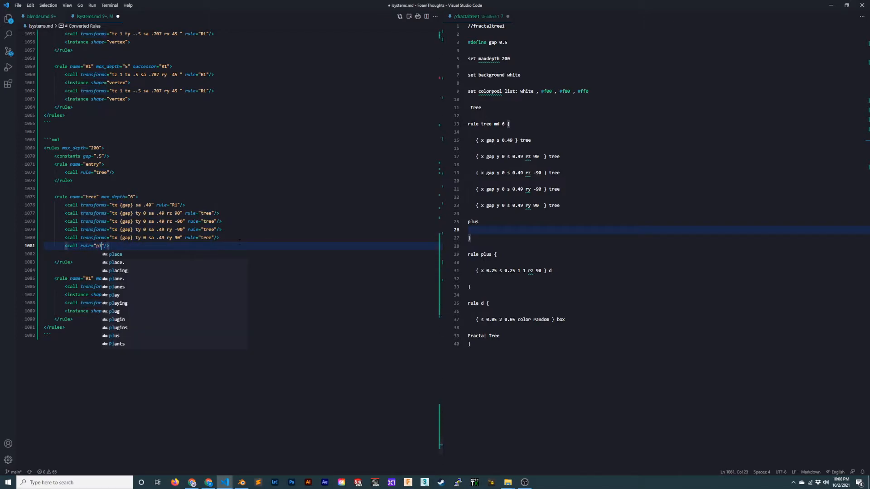
{"action": "key", "text": "End"}
{"action": "key", "text": "Delete"}
{"action": "key", "text": "ctrl+s"}
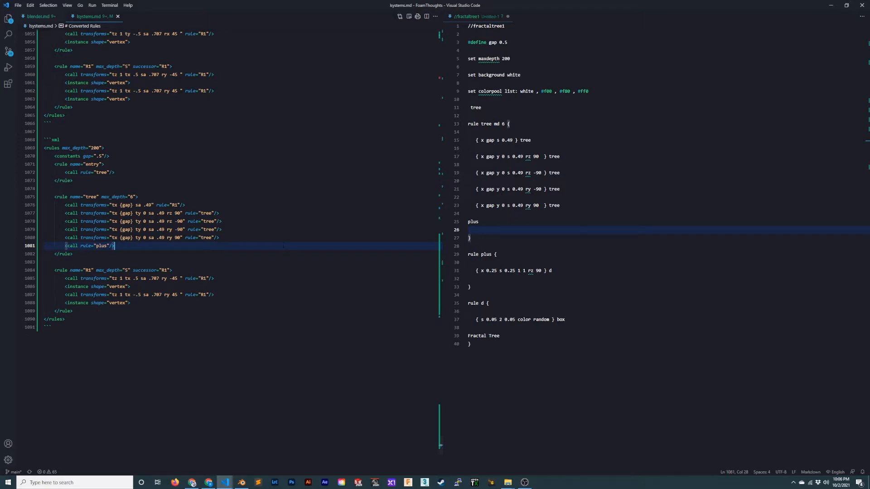
- Delete all call and instance lines inside the R1 rule below the tree rule
{"action": "scroll", "coordinate": [508, 253], "scroll_direction": "down", "scroll_amount": 2}
{"action": "left_click", "coordinate": [508, 253]}
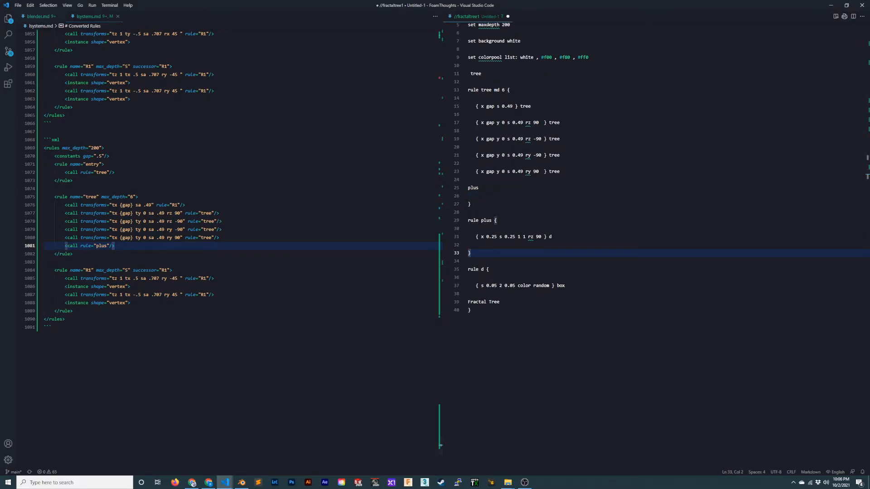
{"action": "left_click", "coordinate": [225, 294]}
{"action": "key", "text": "Down"}
{"action": "key", "text": "shift+Up"}
{"action": "key", "text": "shift+Up"}
{"action": "key", "text": "shift+Up"}
{"action": "key", "text": "shift+Home"}
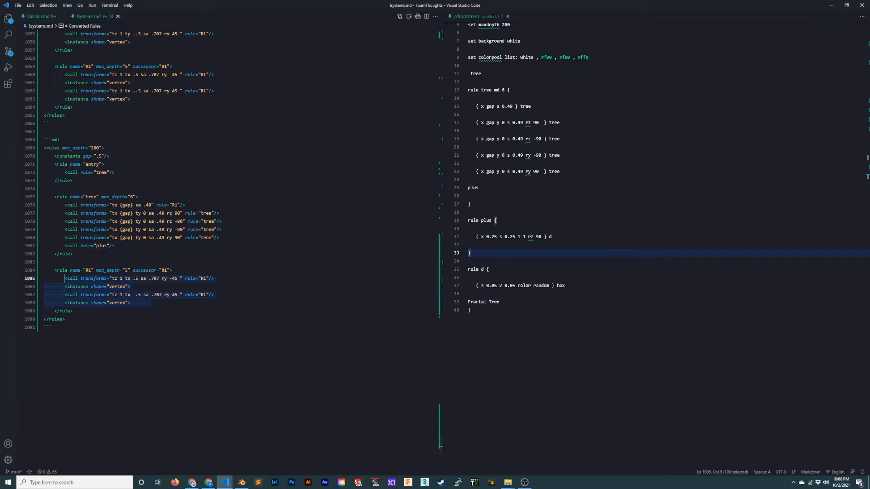
{"action": "key", "text": "BackSpace"}
- Rename the emptied R1 rule to "plus"
{"action": "key", "text": "Up"}
{"action": "key", "text": "End"}
{"action": "key", "text": "Left"}
{"action": "key", "text": "Left"}
{"action": "key", "text": "Left"}
{"action": "key", "text": "Left"}
{"action": "key", "text": "Left"}
{"action": "key", "text": "Left"}
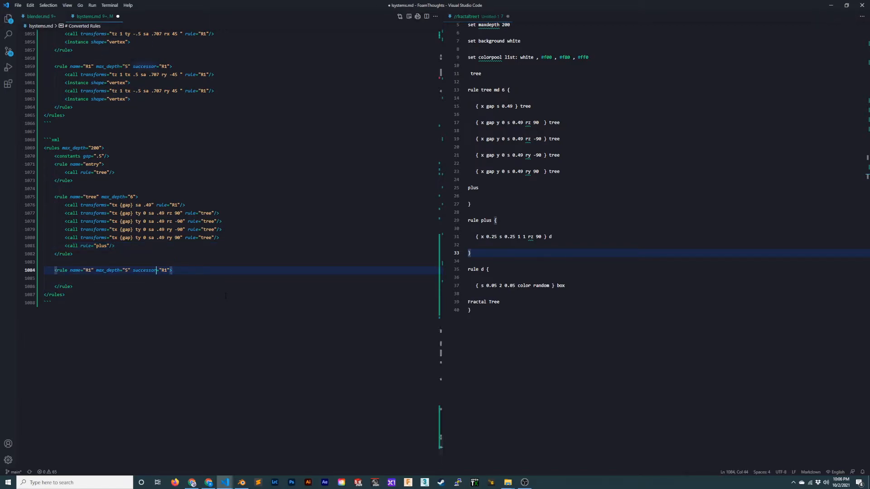
{"action": "key", "text": "Left"}
{"action": "key", "text": "Left"}
{"action": "key", "text": "BackSpace"}
{"action": "key", "text": "BackSpace"}
{"action": "type", "text": "plus"}
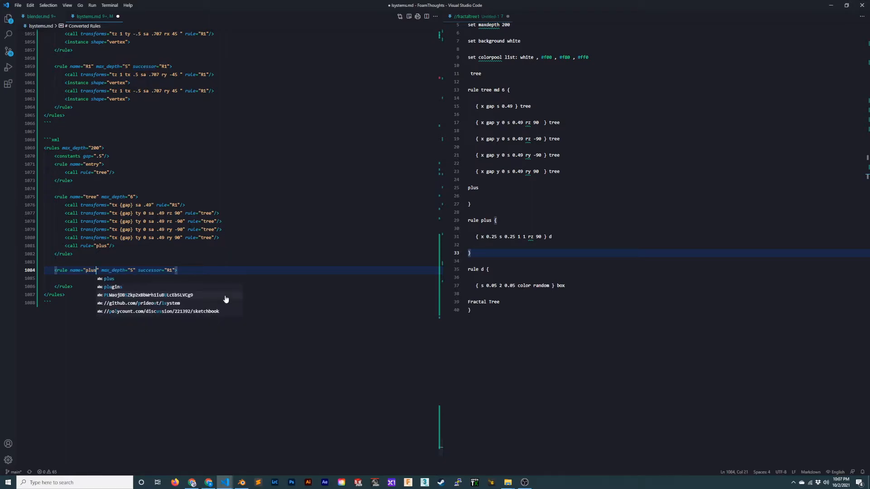
- Remove the max_depth and successor attributes from the plus rule
{"action": "key", "text": "ctrl+Right"}
{"action": "key", "text": "ctrl+Right"}
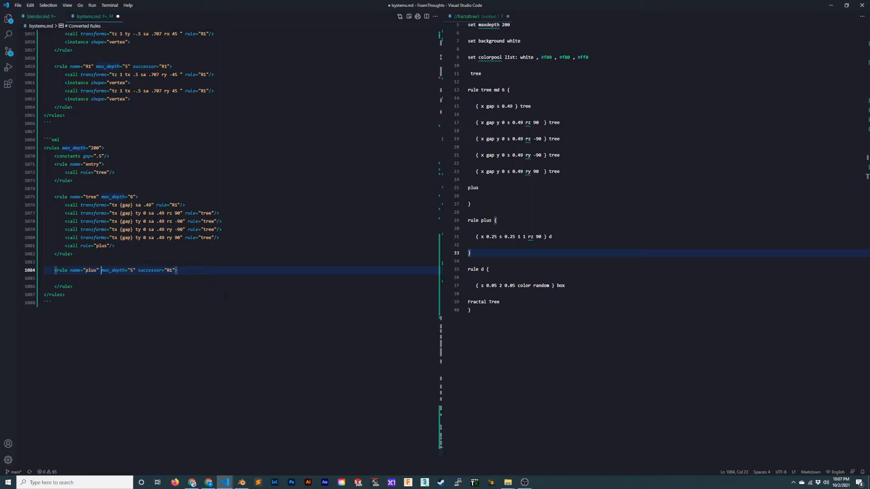
{"action": "key", "text": "ctrl+shift+Right"}
{"action": "key", "text": "ctrl+shift+Right"}
{"action": "key", "text": "ctrl+shift+Right"}
{"action": "key", "text": "BackSpace"}
{"action": "key", "text": "BackSpace"}
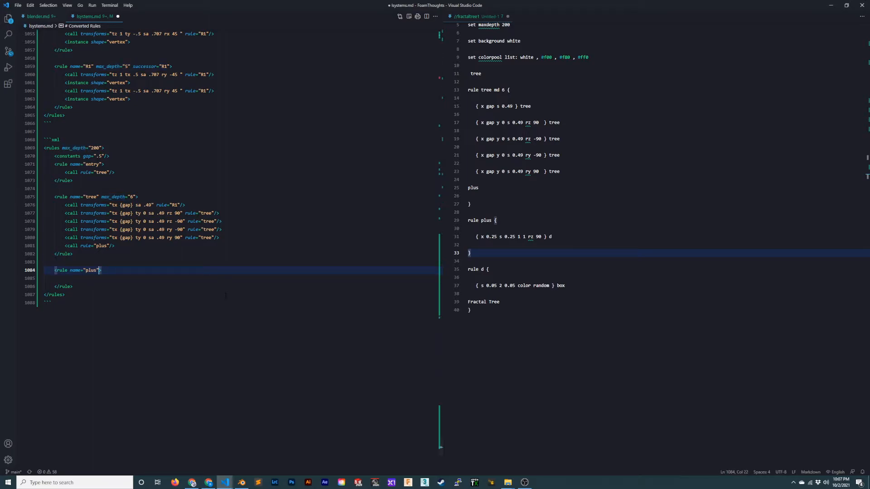
- Paste the copied ry 90 tree call into the plus rule as an indented line
{"action": "key", "text": "Up"}
{"action": "key", "text": "Up"}
{"action": "key", "text": "Up"}
{"action": "key", "text": "Up"}
{"action": "key", "text": "End"}
{"action": "key", "text": "Down"}
{"action": "key", "text": "Down"}
{"action": "key", "text": "Down"}
{"action": "key", "text": "Down"}
{"action": "key", "text": "Return"}
{"action": "key", "text": "ctrl+v"}
{"action": "key", "text": "Home"}
{"action": "key", "text": "Tab"}
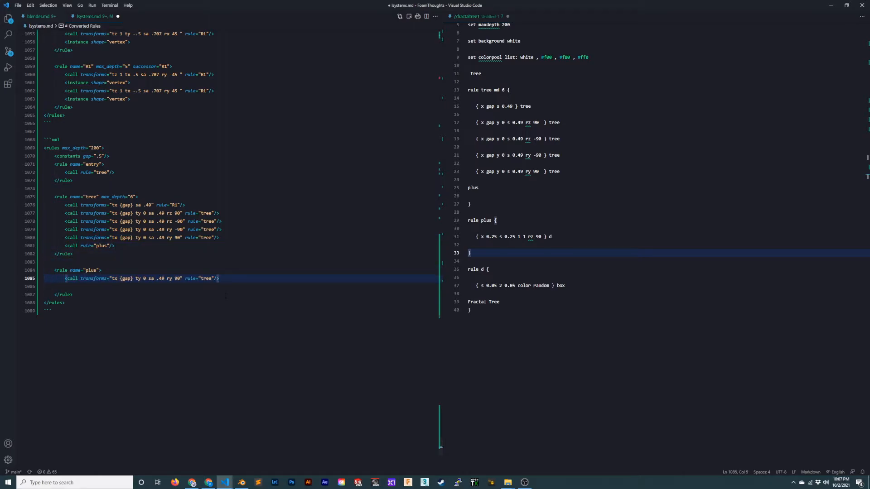
- Replace the {gap} translation in the plus rule's call with tx .25
{"action": "key", "text": "ctrl+Right"}
{"action": "key", "text": "ctrl+Right"}
{"action": "key", "text": "ctrl+Right"}
{"action": "key", "text": "BackSpace"}
{"action": "key", "text": "BackSpace"}
{"action": "key", "text": "BackSpace"}
{"action": "key", "text": "BackSpace"}
{"action": "key", "text": "BackSpace"}
{"action": "type", "text": ".25 "}
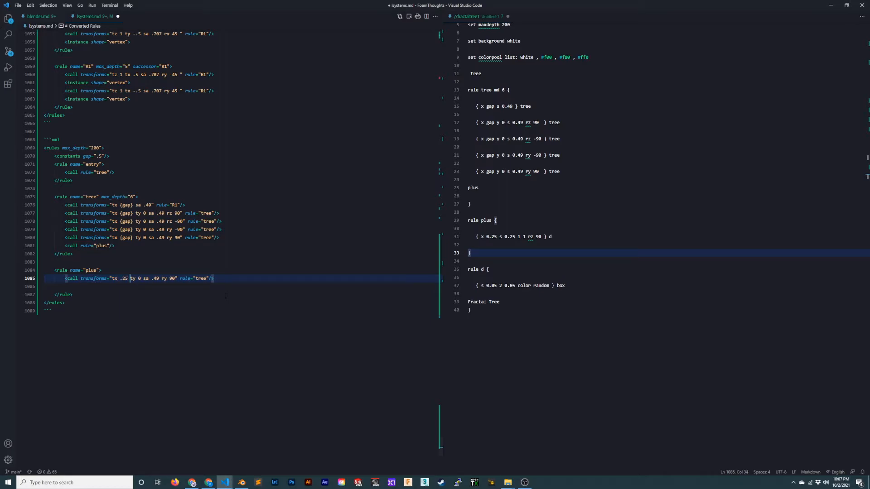
{"action": "type", "text": "sa ."}
- Insert the scale "s .25 1 1" after the translation in the plus rule's call
{"action": "key", "text": "BackSpace"}
{"action": "key", "text": "BackSpace"}
{"action": "key", "text": "BackSpace"}
{"action": "type", "text": ".25 1 1"}
- Replace the remaining ty, sa and ry transforms in the plus rule's call with rz 90
{"action": "key", "text": "ctrl+shift+Right"}
{"action": "key", "text": "ctrl+shift+Right"}
{"action": "key", "text": "ctrl+shift+Right"}
{"action": "key", "text": "ctrl+shift+Right"}
{"action": "key", "text": "ctrl+shift+Right"}
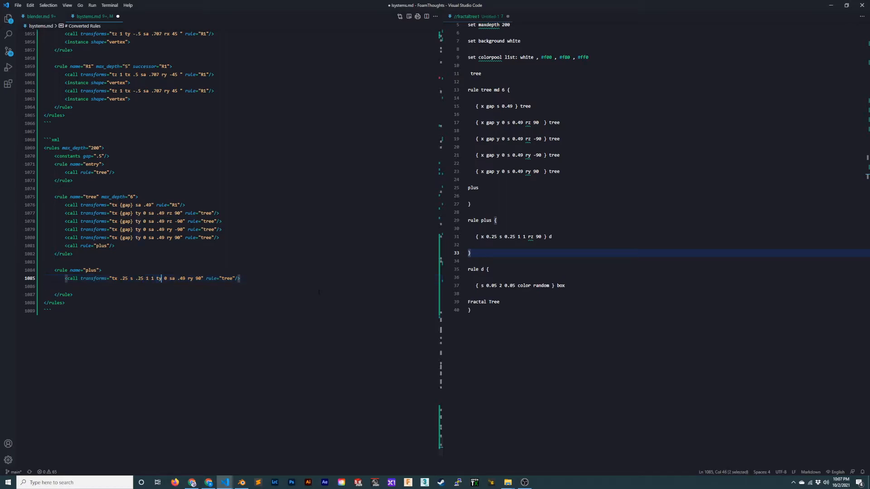
{"action": "key", "text": "ctrl+shift+Right"}
{"action": "key", "text": "ctrl+shift+Right"}
{"action": "key", "text": "ctrl+shift+Right"}
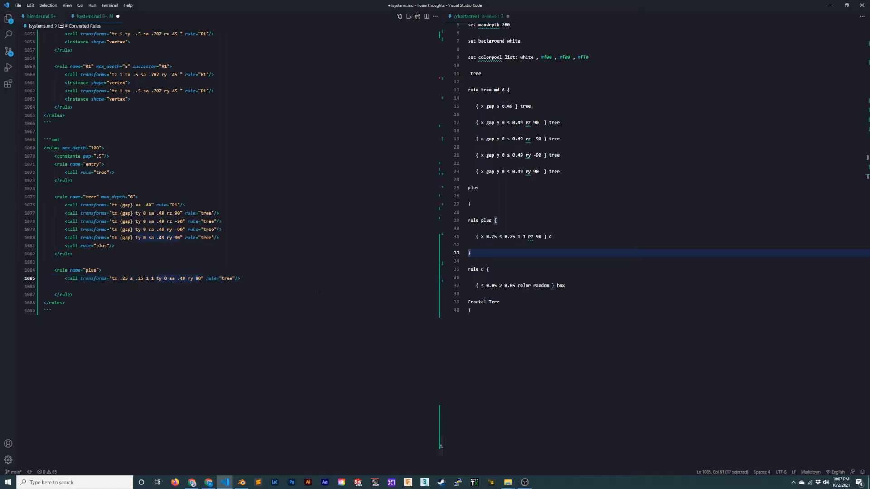
{"action": "type", "text": "rz 90"}
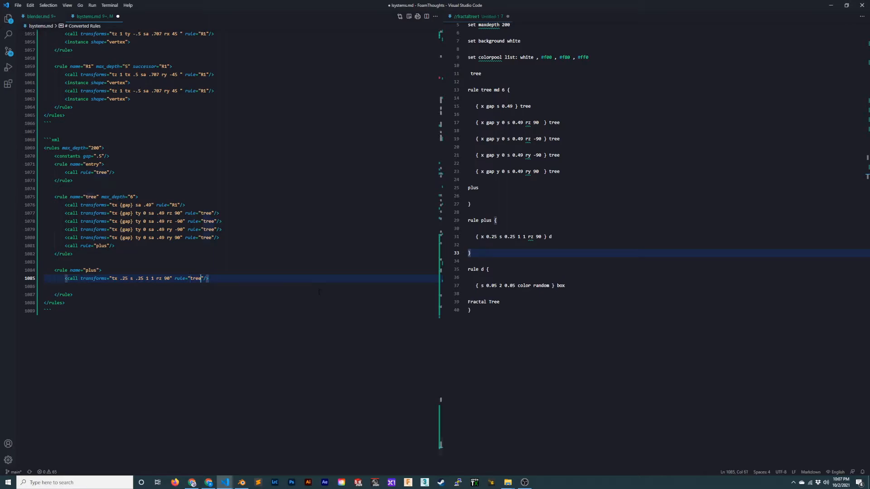
- Make the plus rule's call refer to the rule "d" and remove the blank line below it
{"action": "key", "text": "Left"}
{"action": "key", "text": "Left"}
{"action": "key", "text": "Left"}
{"action": "key", "text": "BackSpace"}
{"action": "key", "text": "BackSpace"}
{"action": "key", "text": "BackSpace"}
{"action": "key", "text": "BackSpace"}
{"action": "type", "text": "d"}
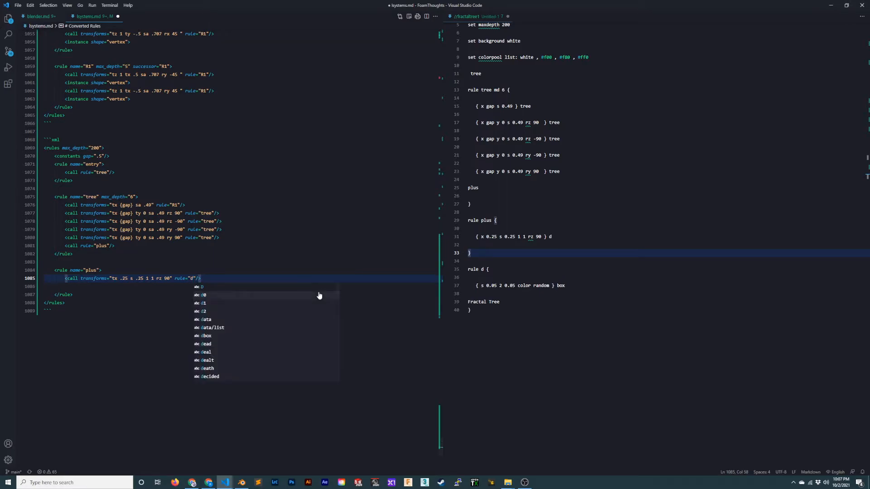
{"action": "key", "text": "End"}
{"action": "key", "text": "Delete"}
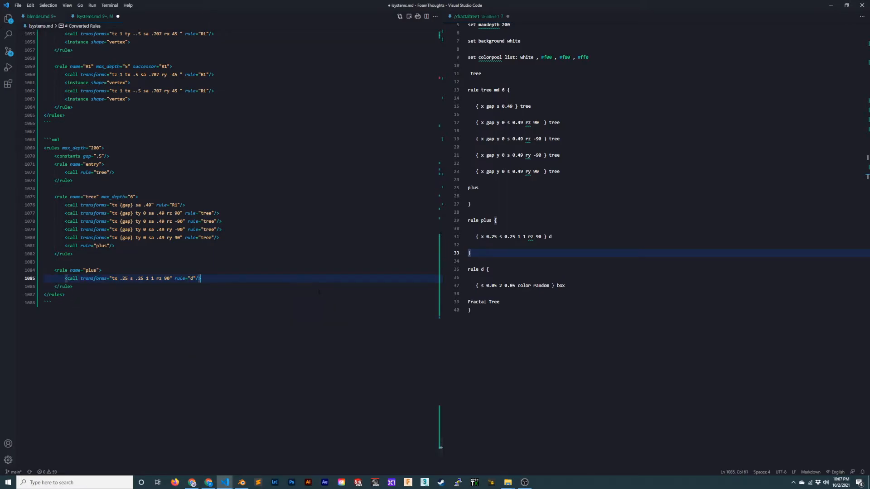
- Copy the whole plus rule and paste it below itself, separated by a blank line
{"action": "key", "text": "Down"}
{"action": "key", "text": "shift+Home"}
{"action": "key", "text": "End"}
{"action": "key", "text": "Return"}
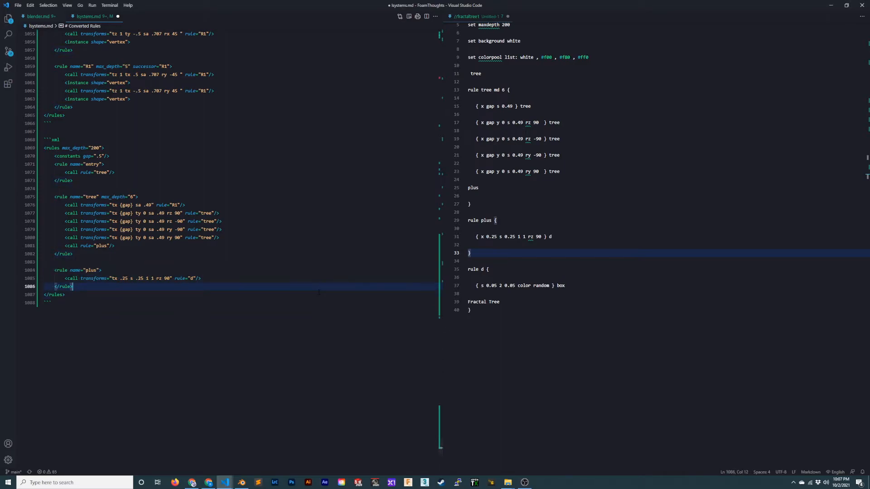
{"action": "key", "text": "Return"}
{"action": "type", "text": "<rule name=\"plus\">         <call transforms=\"tx .25 s .25 1 1 rz 90\" rule=\"d\"/>     </rule>"}
{"action": "key", "text": "Up"}
{"action": "key", "text": "Up"}
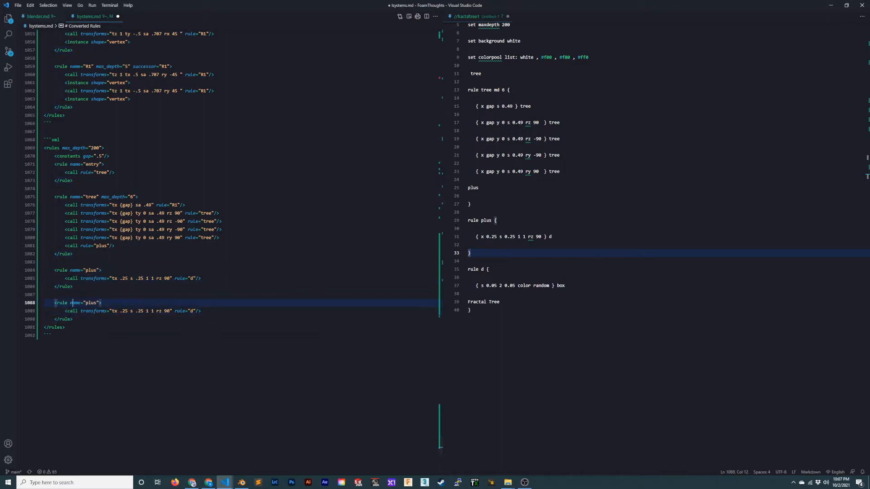
- Rename the duplicated plus rule to "d" and check the source's d rule for its box transforms
{"action": "key", "text": "ctrl+Right"}
{"action": "key", "text": "ctrl+Right"}
{"action": "key", "text": "ctrl+Right"}
{"action": "key", "text": "ctrl+BackSpace"}
{"action": "type", "text": "d"}
{"action": "key", "text": "Escape"}
{"action": "left_click_drag", "start_coordinate": [576, 286], "coordinate": [539, 285]}
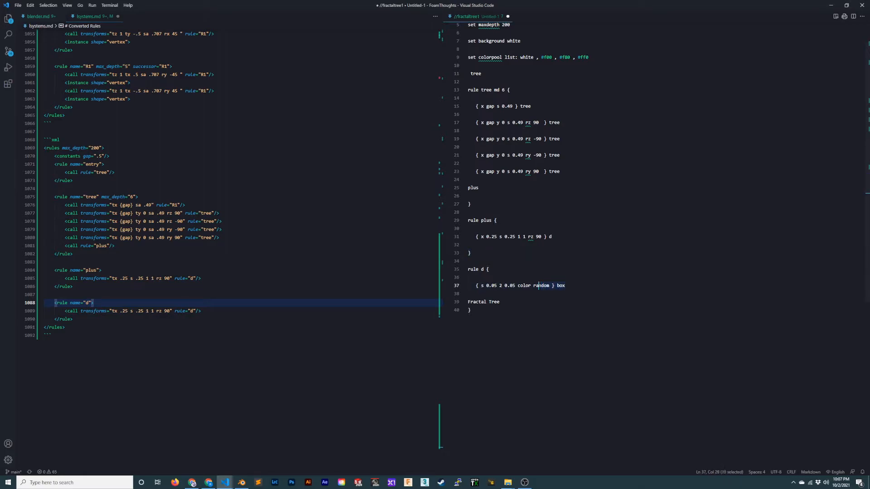
- Examine the box line of the source script's d rule, including its scale values and colour setting
{"action": "left_click", "coordinate": [612, 288]}
{"action": "left_click", "coordinate": [527, 271]}
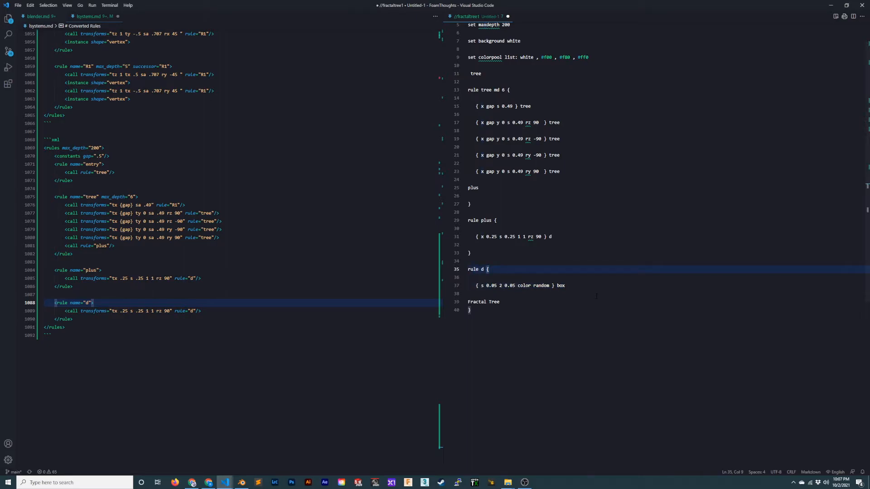
{"action": "double_click", "coordinate": [561, 285]}
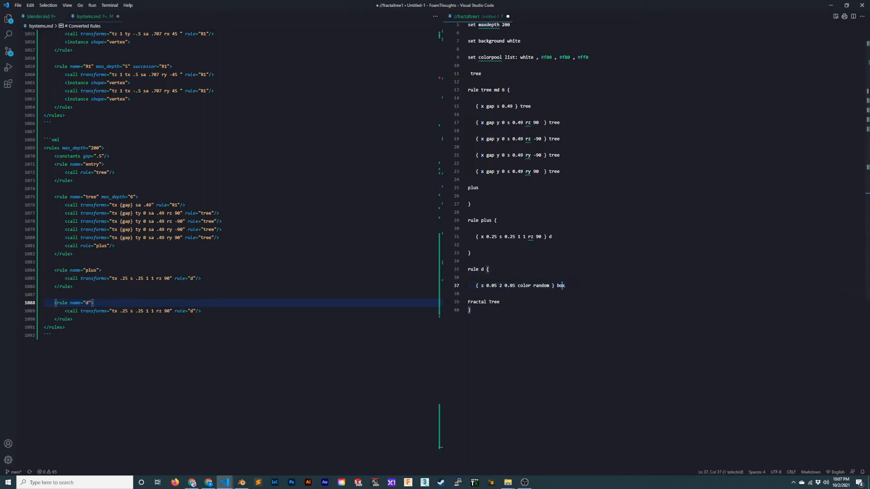
{"action": "left_click", "coordinate": [566, 286]}
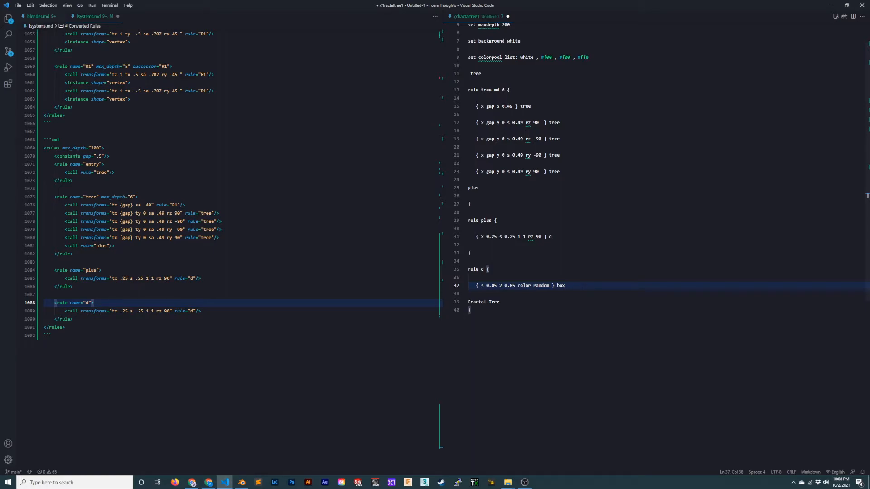
{"action": "key", "text": "shift+Home"}
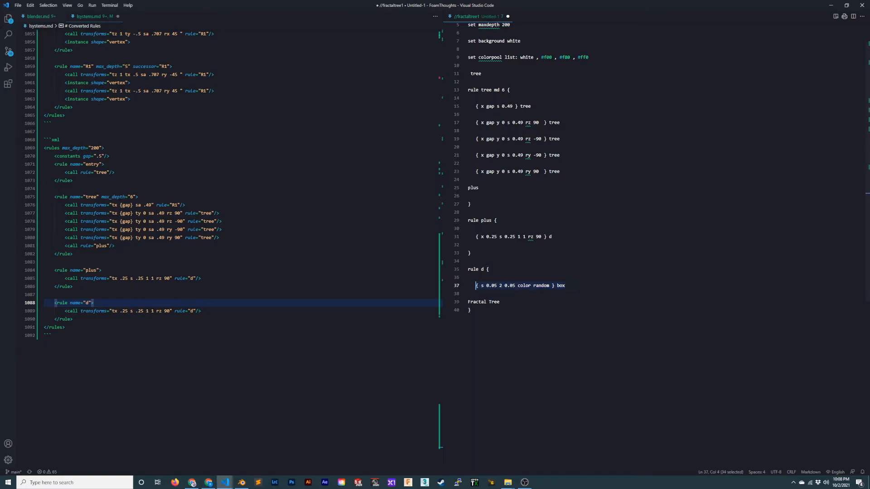
{"action": "key", "text": "shift+Right"}
{"action": "key", "text": "shift+Right"}
{"action": "key", "text": "shift+Right"}
{"action": "key", "text": "shift+Right"}
{"action": "left_click_drag", "start_coordinate": [487, 283], "coordinate": [479, 283]}
{"action": "left_click", "coordinate": [569, 291]}
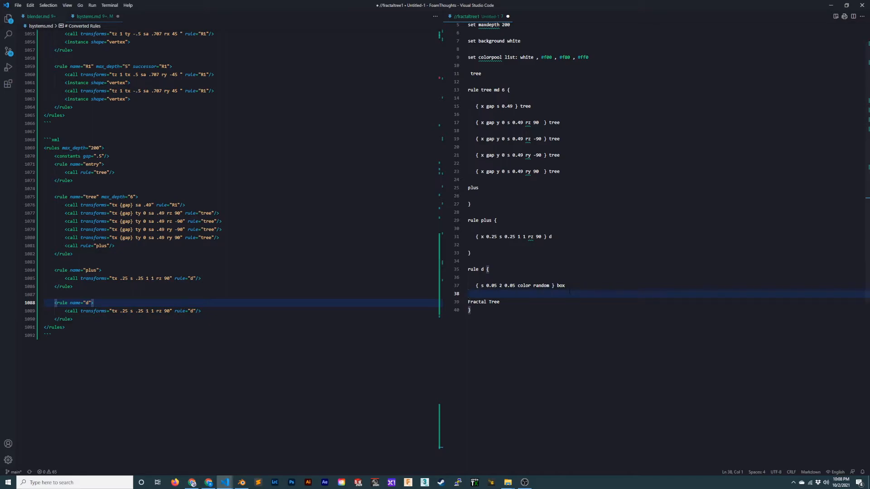
- Change the call element inside the converted "d" rule to instance and save the file
{"action": "left_click", "coordinate": [246, 310]}
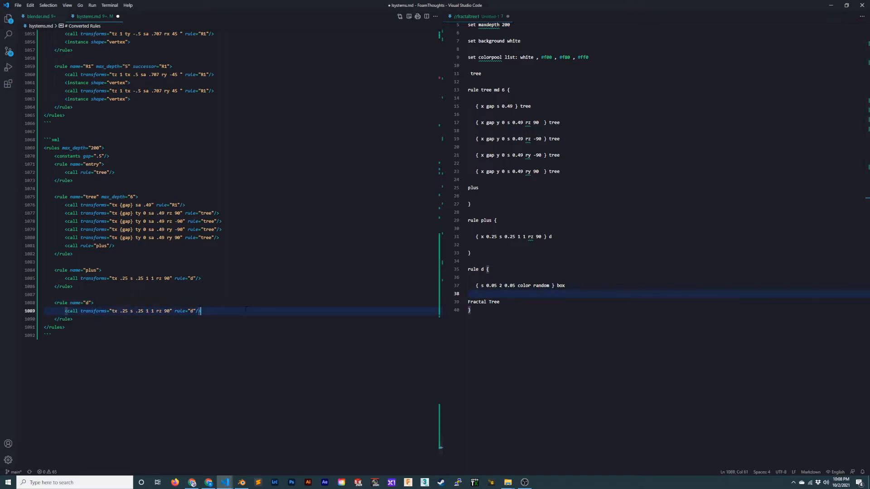
{"action": "key", "text": "Home"}
{"action": "left_click", "coordinate": [105, 312]}
{"action": "key", "text": "Left"}
{"action": "key", "text": "ctrl+shift+Left"}
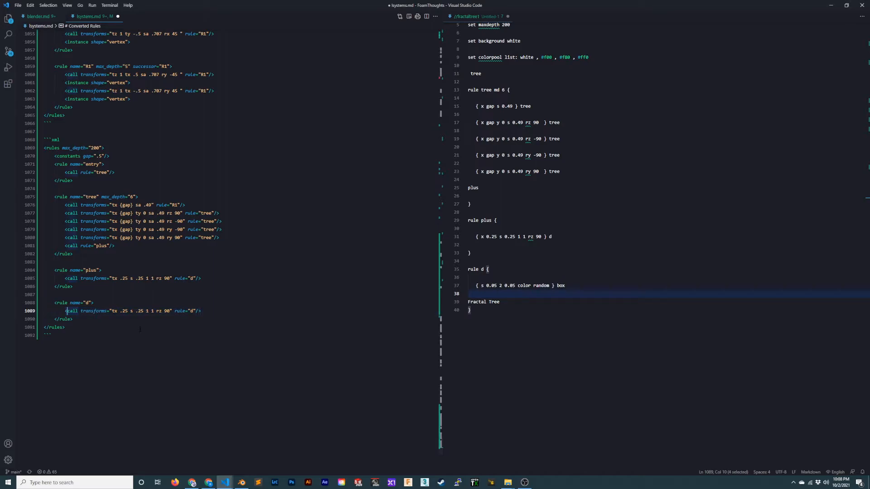
{"action": "type", "text": "instance"}
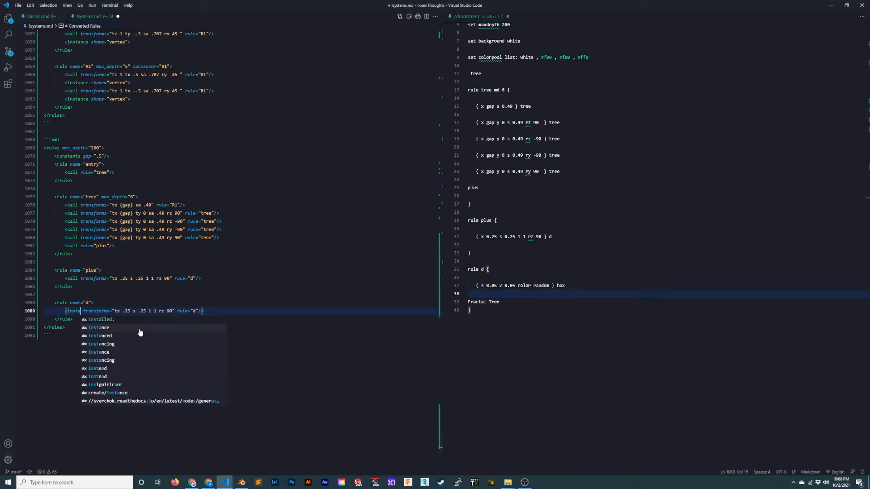
{"action": "key", "text": "ctrl+s"}
- Replace the transforms of the d rule's instance with "s .05 2 .05" and save the file
{"action": "key", "text": "ctrl+Right"}
{"action": "key", "text": "ctrl+Right"}
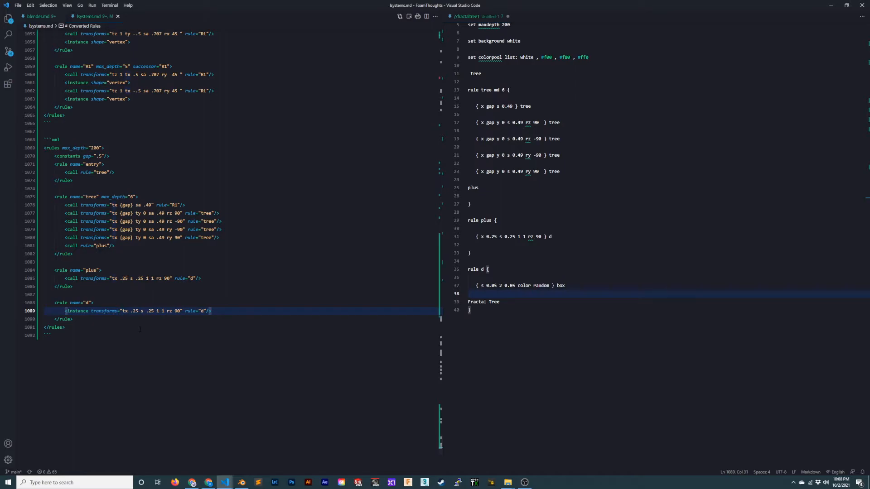
{"action": "key", "text": "Left"}
{"action": "key", "text": "Right"}
{"action": "key", "text": "ctrl+shift+Right"}
{"action": "key", "text": "ctrl+shift+Right"}
{"action": "key", "text": "ctrl+shift+Right"}
{"action": "key", "text": "ctrl+shift+Right"}
{"action": "key", "text": "ctrl+shift+Right"}
{"action": "key", "text": "ctrl+shift+Right"}
{"action": "key", "text": "ctrl+shift+Right"}
{"action": "key", "text": "ctrl+shift+Right"}
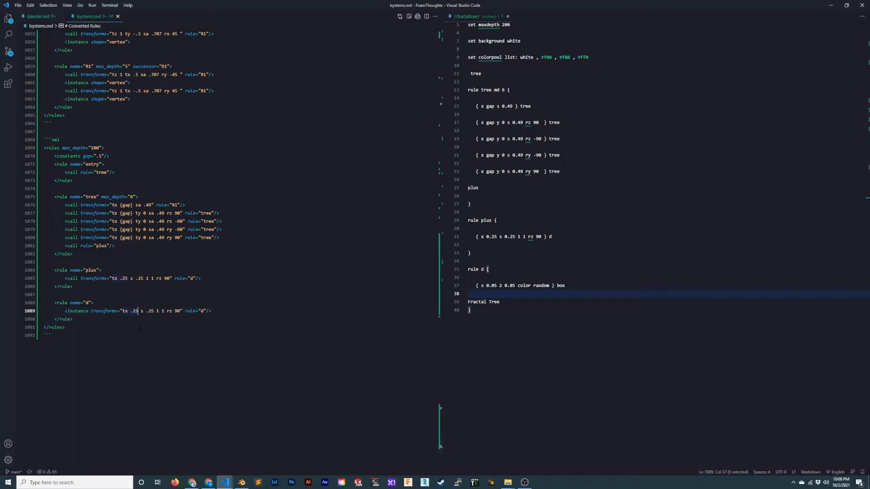
{"action": "type", "text": "s .05 "}
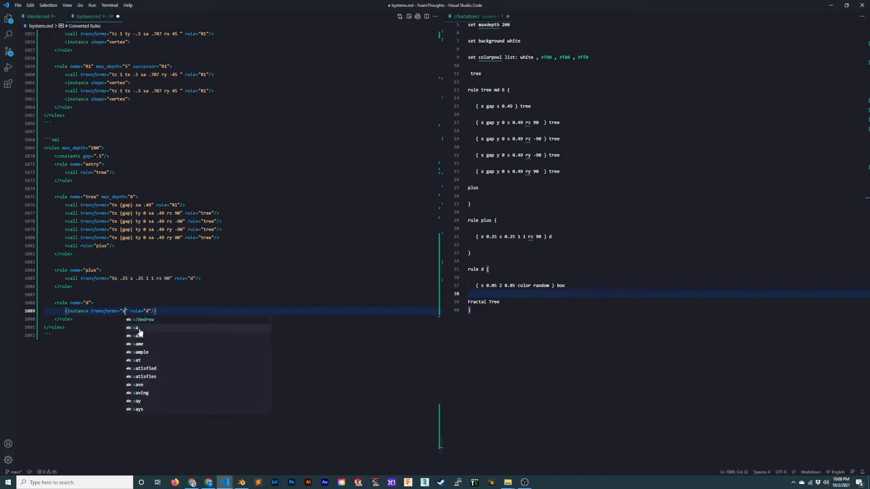
{"action": "type", "text": "2 .05"}
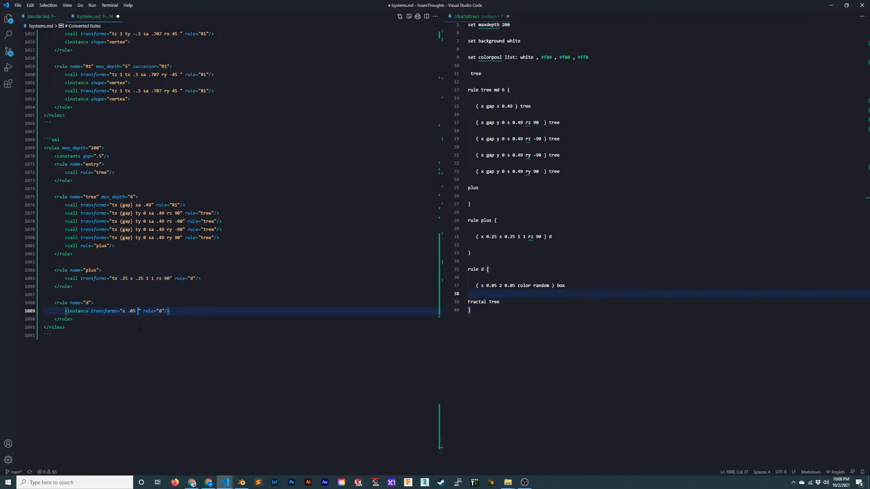
{"action": "key", "text": "ctrl+s"}
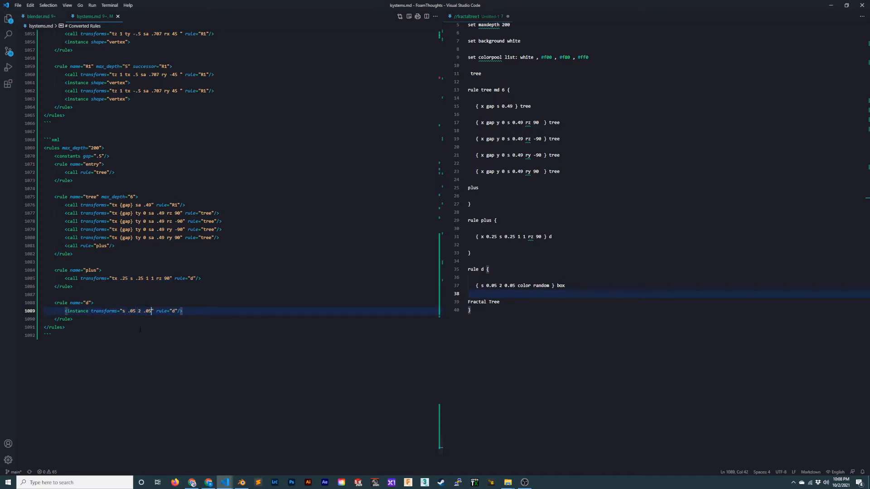
- Replace the rule attribute of the d rule's instance with shape="vertex" and save the file
{"action": "key", "text": "ctrl+Right"}
{"action": "key", "text": "ctrl+Right"}
{"action": "key", "text": "ctrl+Left"}
{"action": "key", "text": "ctrl+shift+Left"}
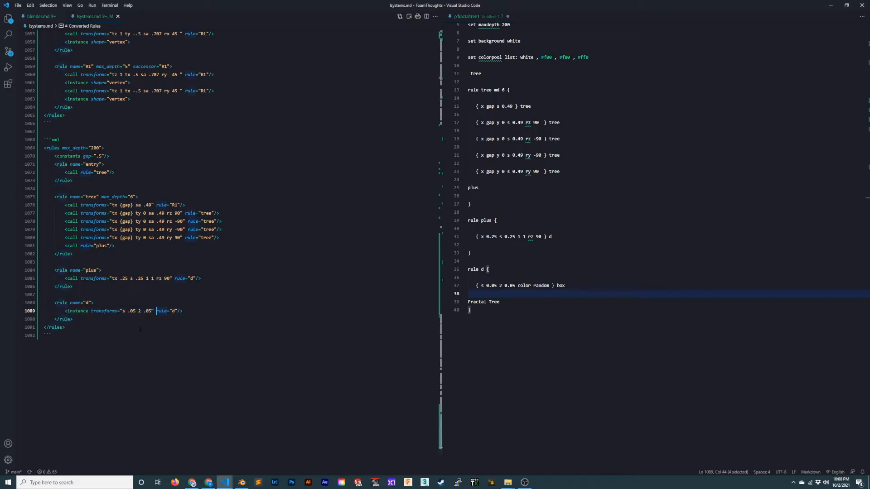
{"action": "type", "text": "shape"}
{"action": "key", "text": "ctrl+Right"}
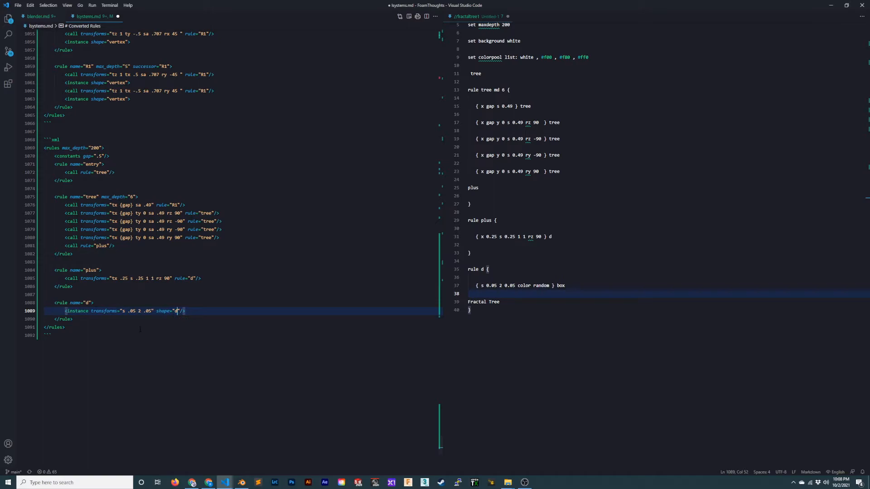
{"action": "key", "text": "BackSpace"}
{"action": "type", "text": "verte"}
{"action": "type", "text": "x"}
{"action": "key", "text": "ctrl+s"}
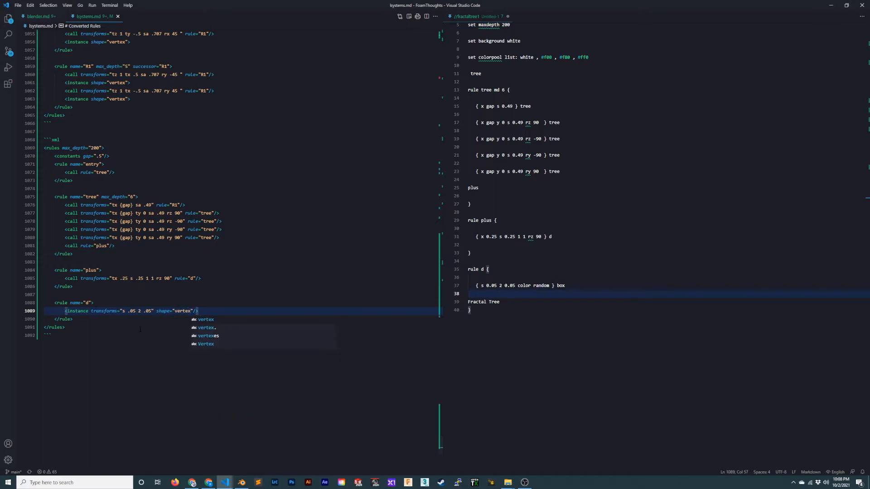
- Remove the blank lines separating the tree, plus and d rules in the new block, and save the file
{"action": "key", "text": "Escape"}
{"action": "key", "text": "Up"}
{"action": "key", "text": "Up"}
{"action": "key", "text": "Up"}
{"action": "key", "text": "Up"}
{"action": "key", "text": "Up"}
{"action": "key", "text": "Up"}
{"action": "key", "text": "Up"}
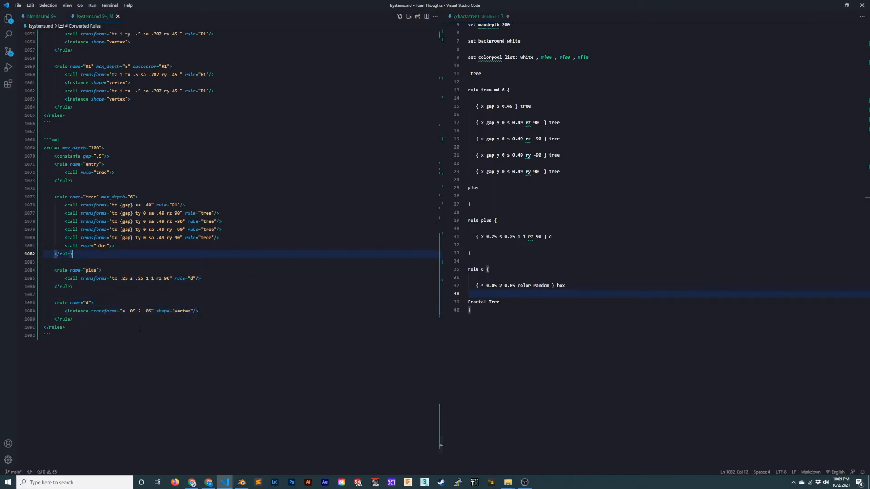
{"action": "key", "text": "Delete"}
{"action": "key", "text": "Down"}
{"action": "key", "text": "Down"}
{"action": "key", "text": "Down"}
{"action": "key", "text": "Delete"}
{"action": "key", "text": "ctrl+s"}
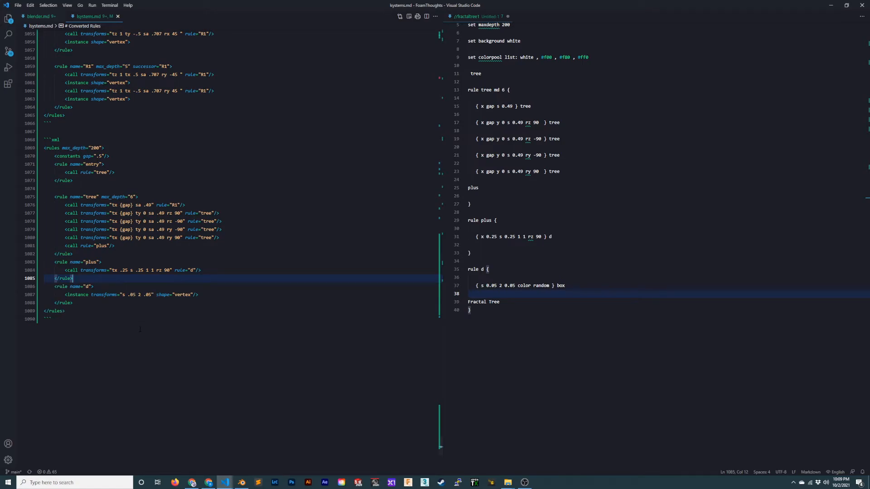
- Remove the blank line between the entry and tree rules and save the file
{"action": "key", "text": "Down"}
{"action": "key", "text": "Down"}
{"action": "key", "text": "Down"}
{"action": "key", "text": "Down"}
{"action": "key", "text": "Up"}
{"action": "key", "text": "Up"}
{"action": "key", "text": "Up"}
{"action": "key", "text": "Up"}
{"action": "key", "text": "Up"}
{"action": "key", "text": "Up"}
{"action": "key", "text": "Up"}
{"action": "key", "text": "Up"}
{"action": "key", "text": "Up"}
{"action": "key", "text": "Up"}
{"action": "key", "text": "Up"}
{"action": "key", "text": "Up"}
{"action": "key", "text": "Up"}
{"action": "key", "text": "Up"}
{"action": "key", "text": "Up"}
{"action": "key", "text": "Up"}
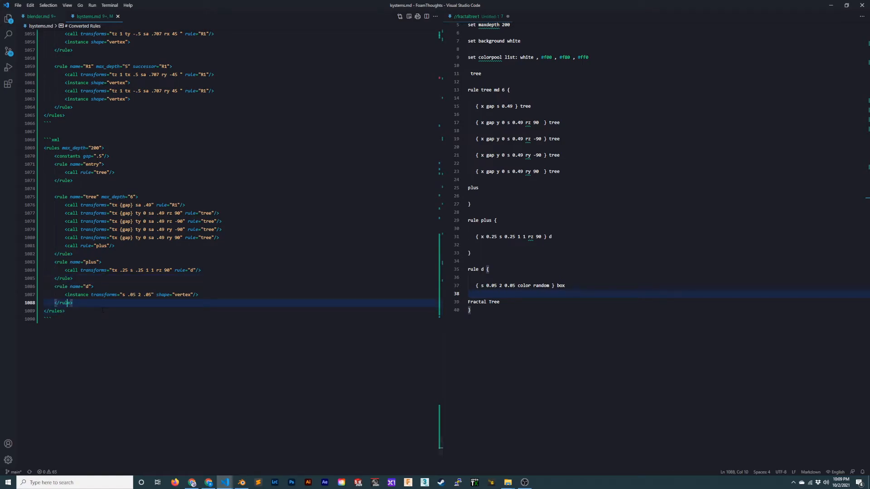
{"action": "key", "text": "Delete"}
{"action": "key", "text": "ctrl+s"}
{"action": "key", "text": "Down"}
{"action": "key", "text": "Down"}
{"action": "key", "text": "Down"}
{"action": "key", "text": "Down"}
{"action": "key", "text": "Down"}
{"action": "key", "text": "Down"}
{"action": "key", "text": "Down"}
{"action": "key", "text": "Down"}
{"action": "key", "text": "Down"}
{"action": "key", "text": "Down"}
{"action": "key", "text": "Down"}
{"action": "key", "text": "Down"}
{"action": "key", "text": "Down"}
{"action": "key", "text": "Down"}
{"action": "key", "text": "Down"}
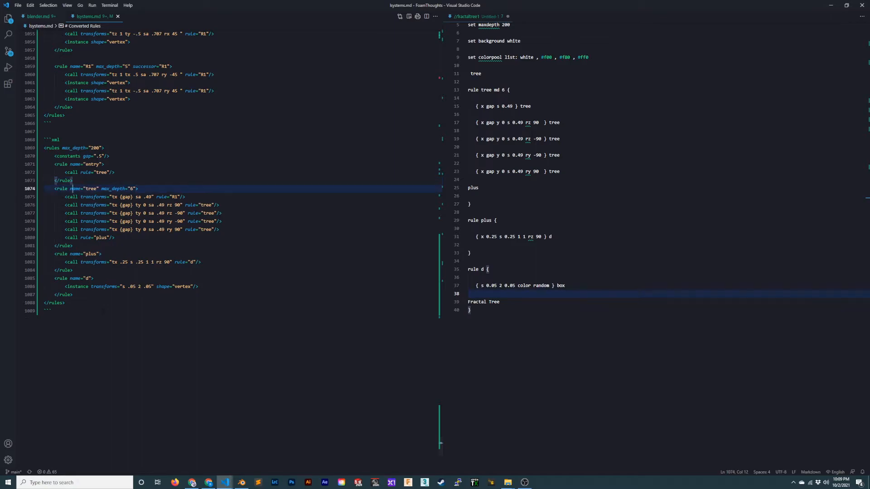
{"action": "key", "text": "shift+Home"}
{"action": "key", "text": "shift+Up"}
{"action": "key", "text": "shift+Up"}
{"action": "key", "text": "shift+Up"}
{"action": "key", "text": "shift+Up"}
{"action": "key", "text": "shift+Up"}
{"action": "key", "text": "shift+Up"}
{"action": "key", "text": "shift+Up"}
{"action": "key", "text": "shift+Up"}
{"action": "key", "text": "shift+Up"}
{"action": "key", "text": "shift+Up"}
{"action": "key", "text": "shift+Up"}
{"action": "key", "text": "shift+Up"}
{"action": "key", "text": "shift+Up"}
{"action": "key", "text": "shift+Up"}
{"action": "key", "text": "shift+Up"}
{"action": "key", "text": "shift+Up"}
{"action": "key", "text": "shift+Up"}
{"action": "key", "text": "shift+Up"}
{"action": "key", "text": "shift+Up"}
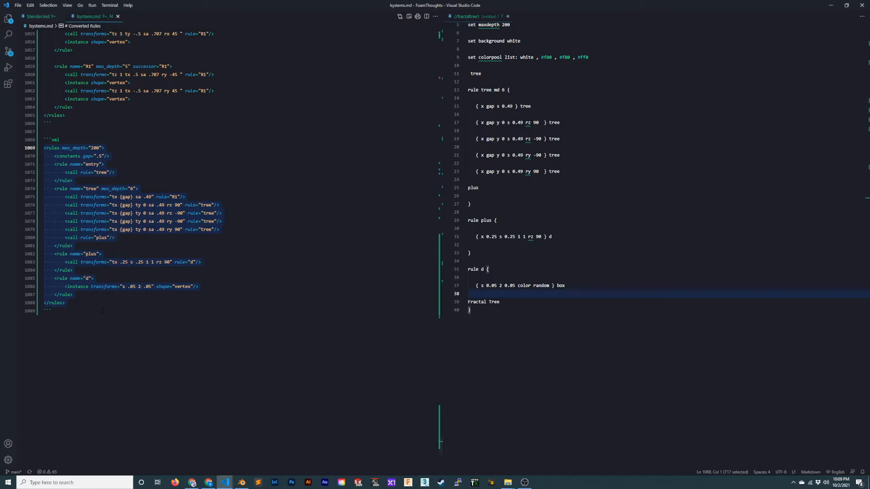
- Change the tree rule's first call to refer to the rule "tree" and save the file
{"action": "left_click", "coordinate": [219, 229]}
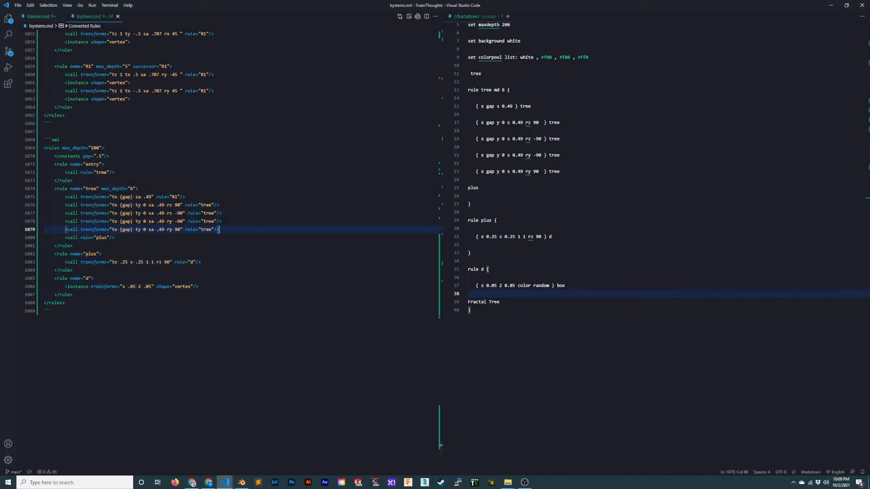
{"action": "double_click", "coordinate": [174, 197]}
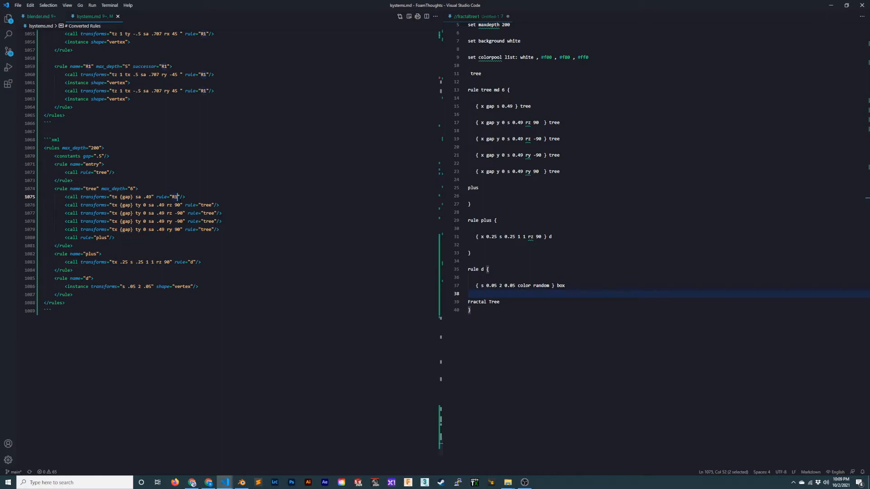
{"action": "type", "text": "tree"}
{"action": "left_click", "coordinate": [230, 175]}
{"action": "key", "text": "ctrl+s"}
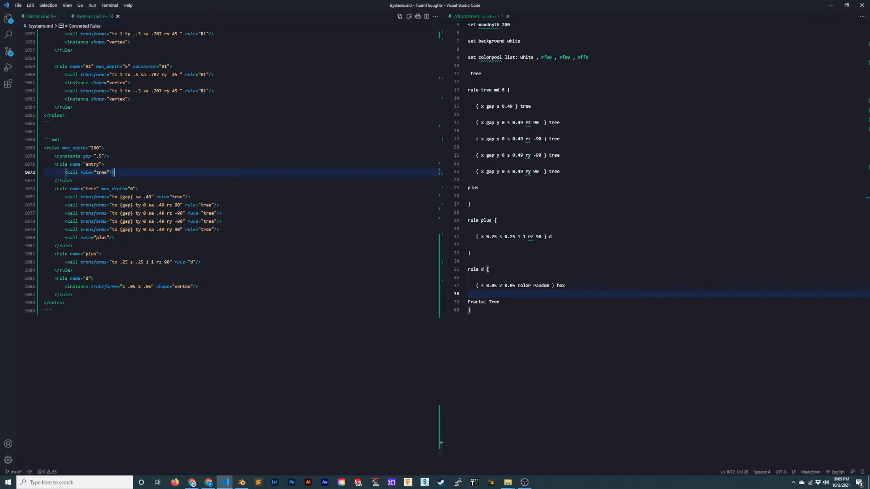
- Copy the complete fractal tree rules block, from its opening to its closing rules tag, and switch to Blender
{"action": "left_click_drag", "start_coordinate": [44, 310], "coordinate": [12, 156]}
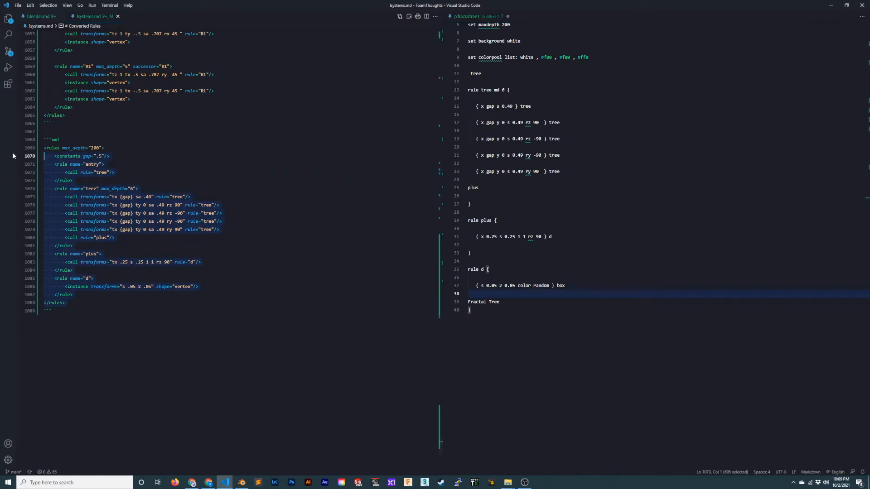
{"action": "left_click_drag", "start_coordinate": [69, 302], "coordinate": [38, 148]}
{"action": "left_click", "coordinate": [241, 482]}
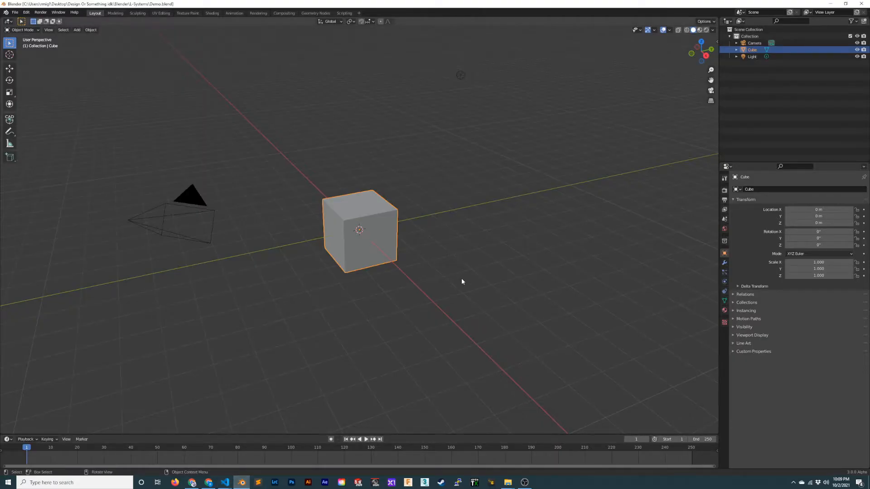
- Delete the default cube from the Blender scene
{"action": "left_click", "coordinate": [420, 284]}
{"action": "left_click", "coordinate": [363, 246]}
{"action": "key", "text": "x"}
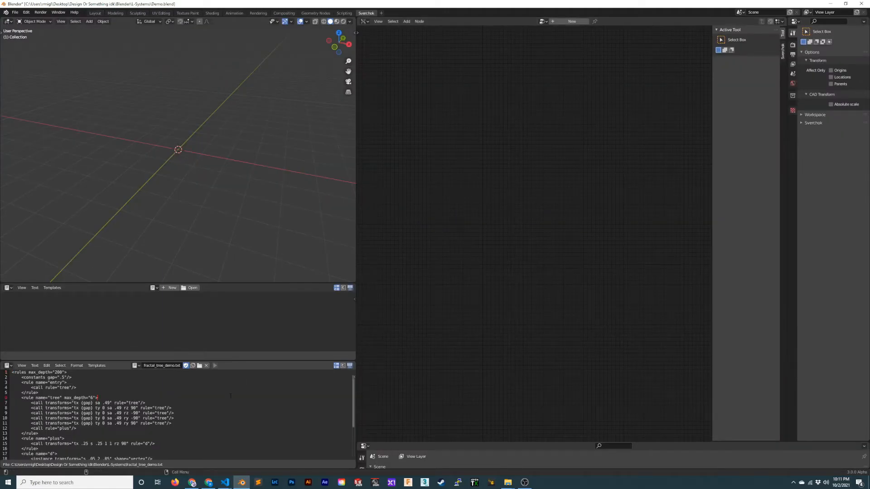
{"action": "key", "text": "shift+a"}
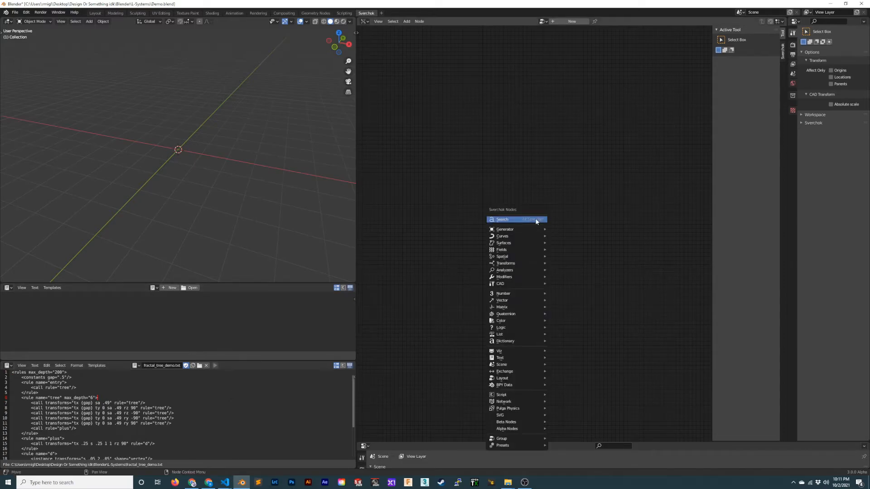
{"action": "key", "text": "shift+a"}
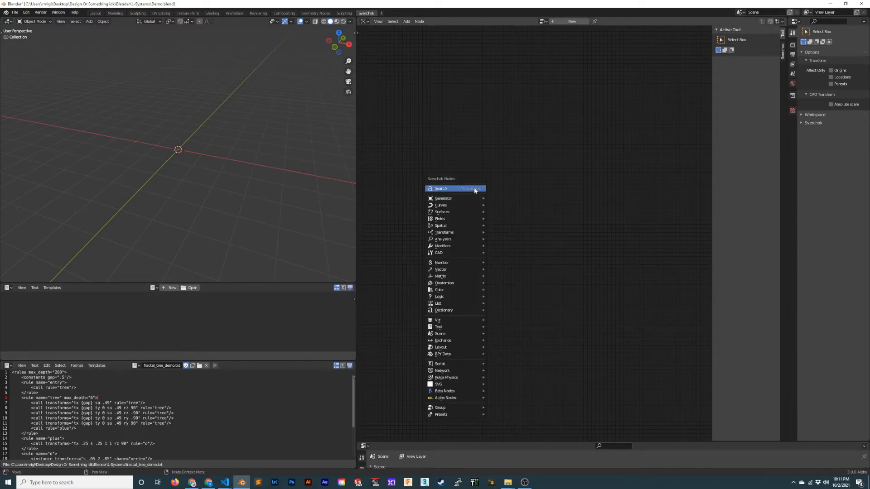
{"action": "mouse_move", "coordinate": [450, 355]}
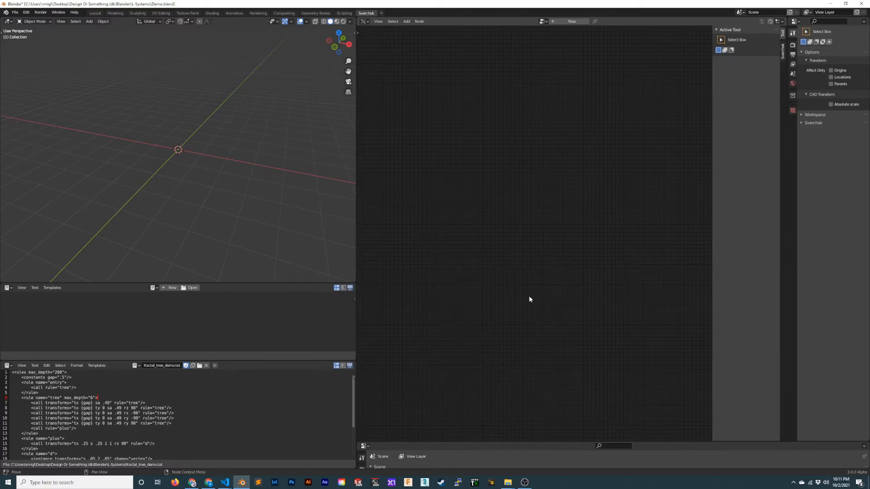
- Create a new Sverchok node tree and add a Generative Art script node to it
{"action": "left_click", "coordinate": [570, 22]}
{"action": "key", "text": "shift+a"}
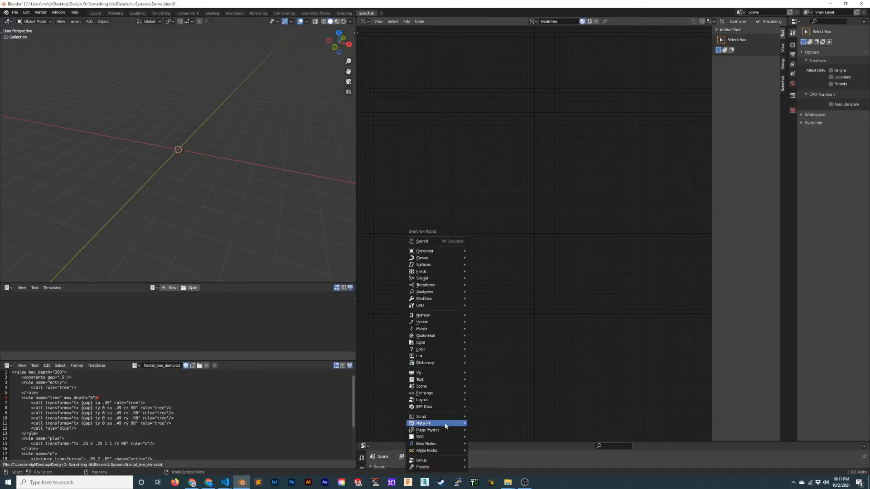
{"action": "mouse_move", "coordinate": [445, 417]}
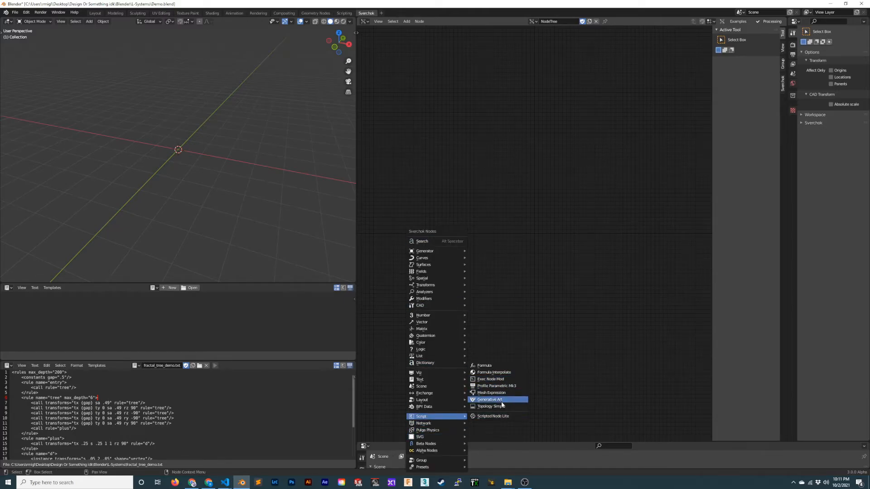
{"action": "left_click", "coordinate": [498, 400]}
{"action": "scroll", "coordinate": [479, 212], "scroll_direction": "up", "scroll_amount": 3}
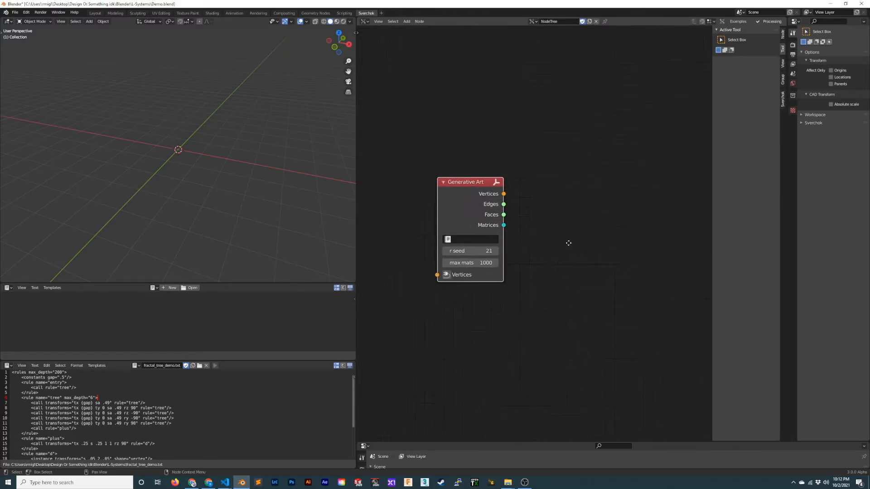
- Set the Generative Art node's max mats to 100
{"action": "left_click", "coordinate": [497, 290]}
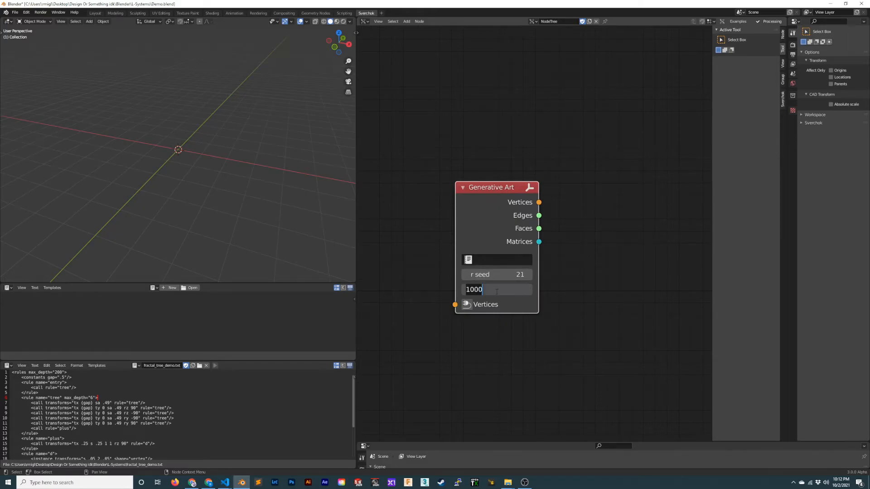
{"action": "key", "text": "BackSpace"}
{"action": "key", "text": "Return"}
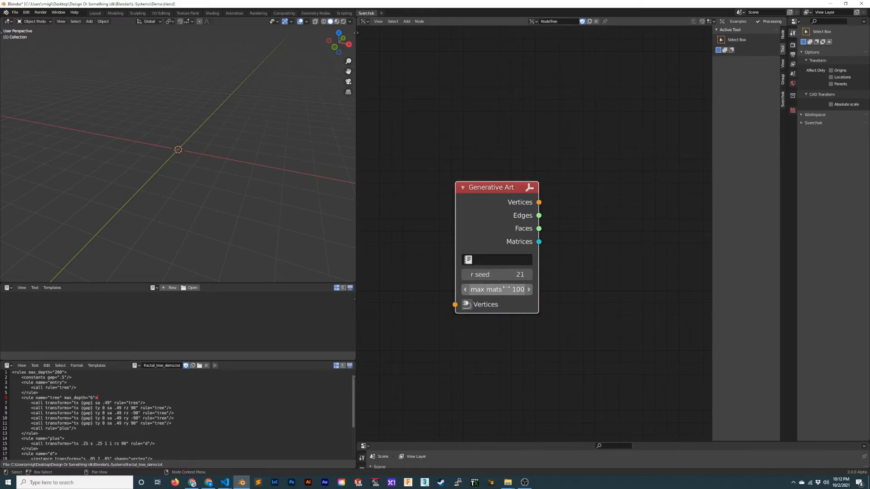
- Assign fractal_tree_demo.txt to the Generative Art node and move the node slightly up and to the left
{"action": "left_click", "coordinate": [467, 259]}
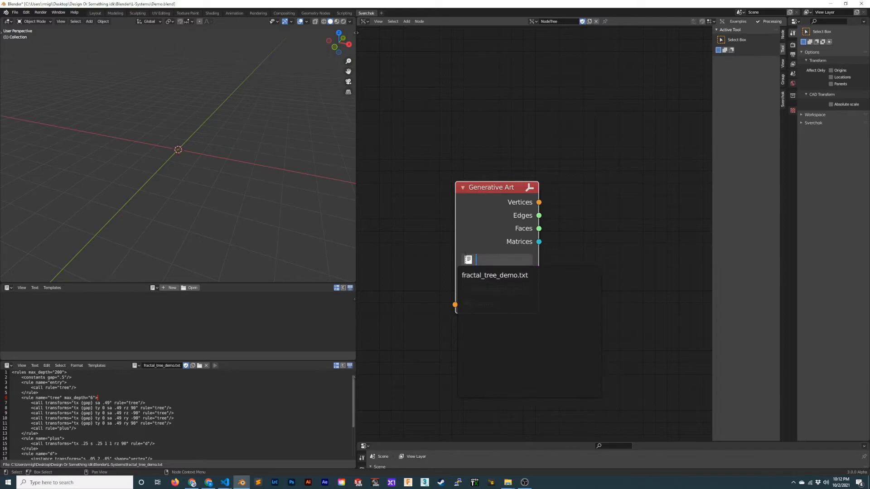
{"action": "left_click", "coordinate": [521, 276]}
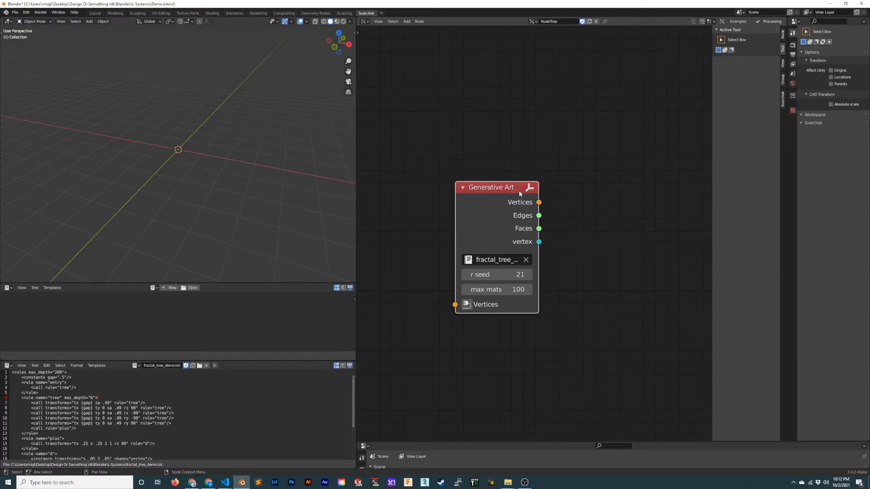
{"action": "left_click_drag", "start_coordinate": [495, 188], "coordinate": [470, 175]}
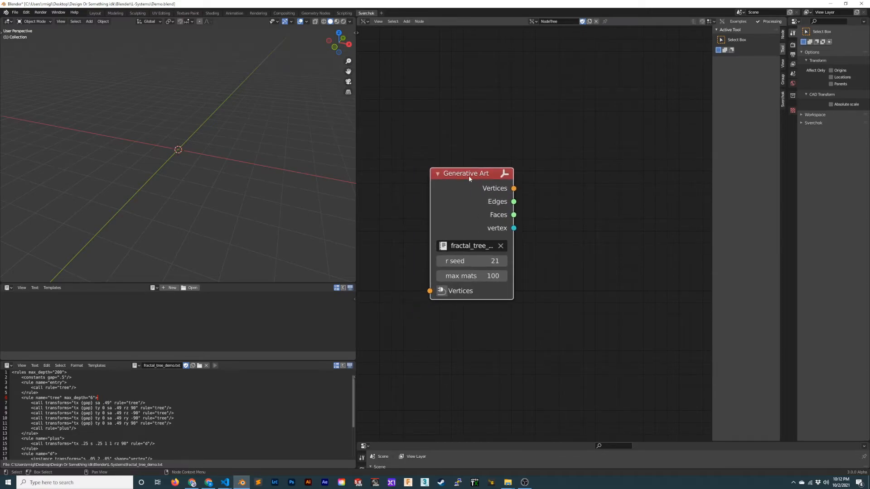
{"action": "middle_click_drag", "start_coordinate": [586, 273], "coordinate": [554, 289]}
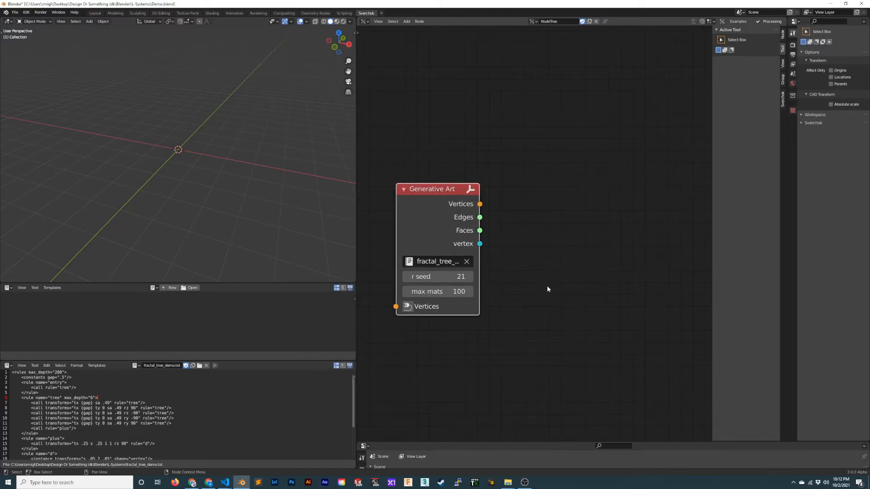
- Add a Viewer Draw node and link the Generative Art vertex output to its Matrix input
{"action": "key", "text": "shift+a"}
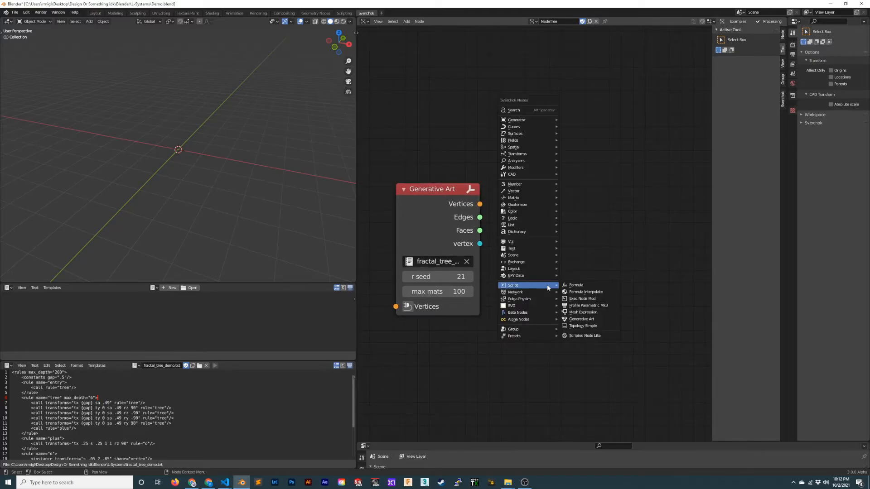
{"action": "key", "text": "shift+a"}
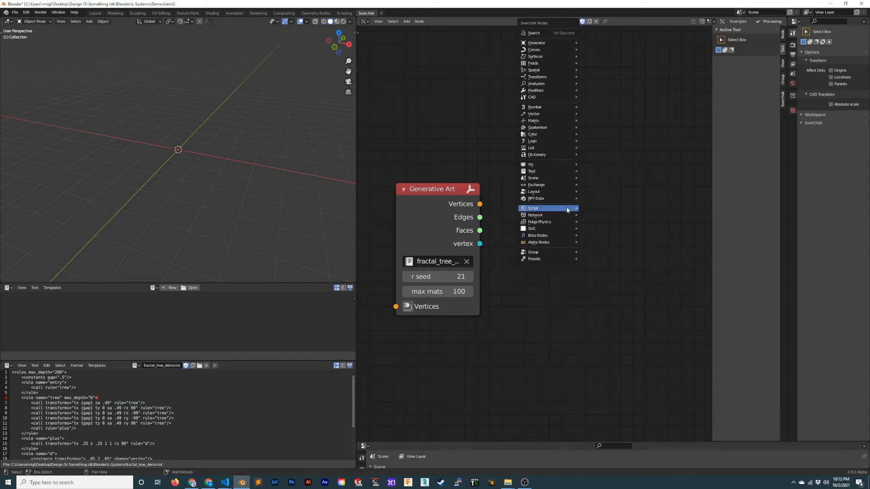
{"action": "left_click", "coordinate": [549, 33]}
{"action": "type", "text": "viewer draw"}
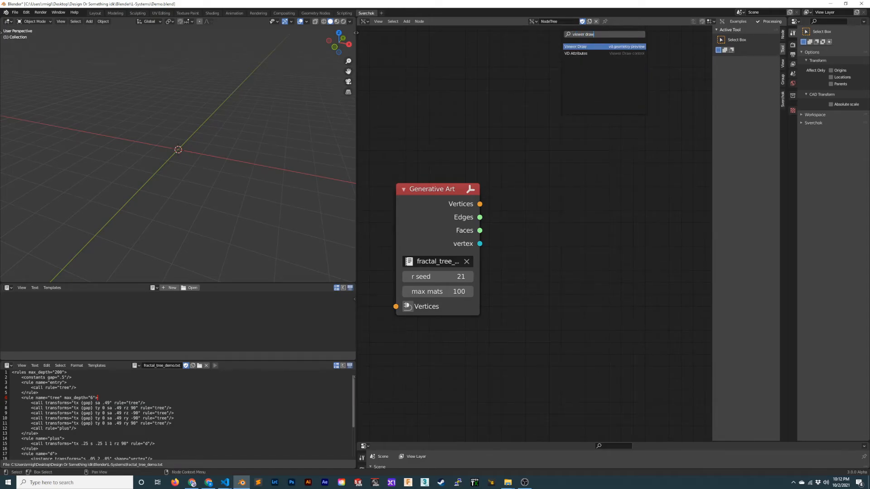
{"action": "key", "text": "Return"}
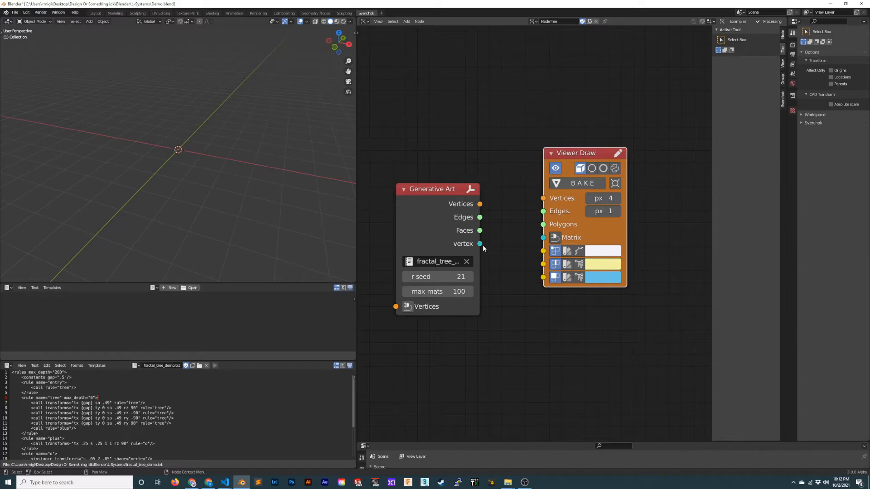
{"action": "left_click_drag", "start_coordinate": [480, 244], "coordinate": [544, 238]}
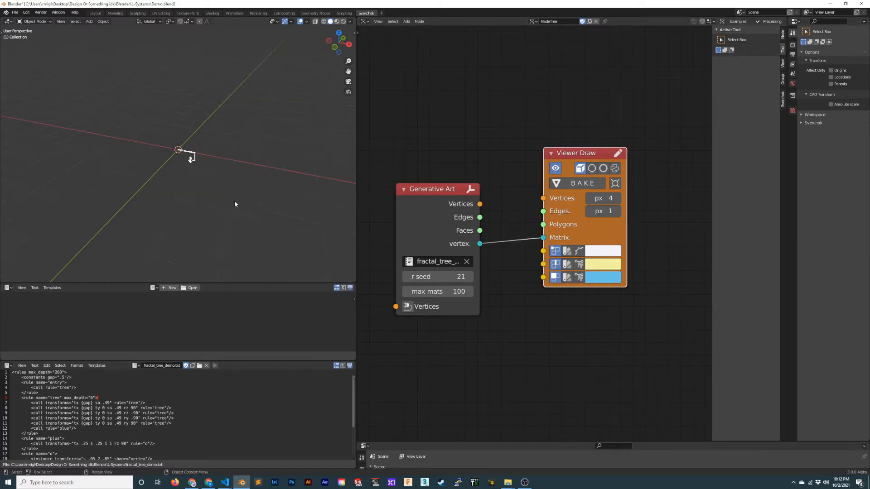
{"action": "middle_click_drag", "start_coordinate": [235, 204], "coordinate": [272, 181]}
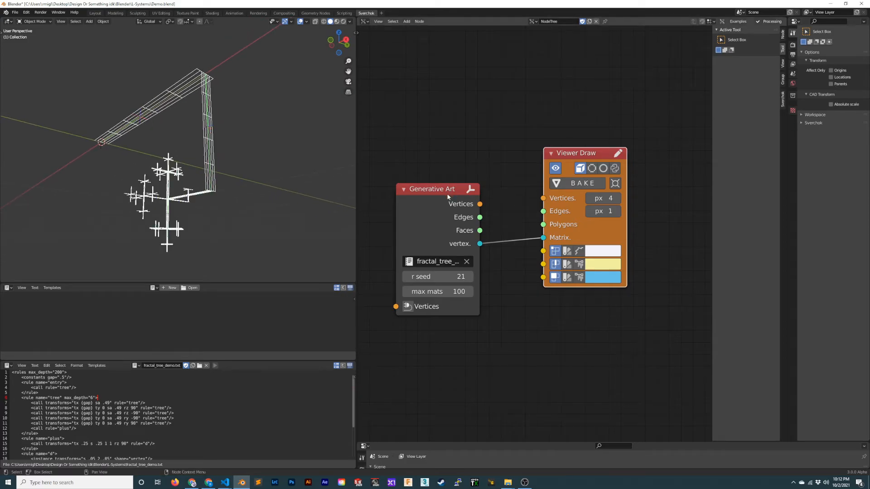
- Move the Generative Art node up and to the left, and add a Line generator node below it
{"action": "left_click_drag", "start_coordinate": [448, 196], "coordinate": [423, 134]}
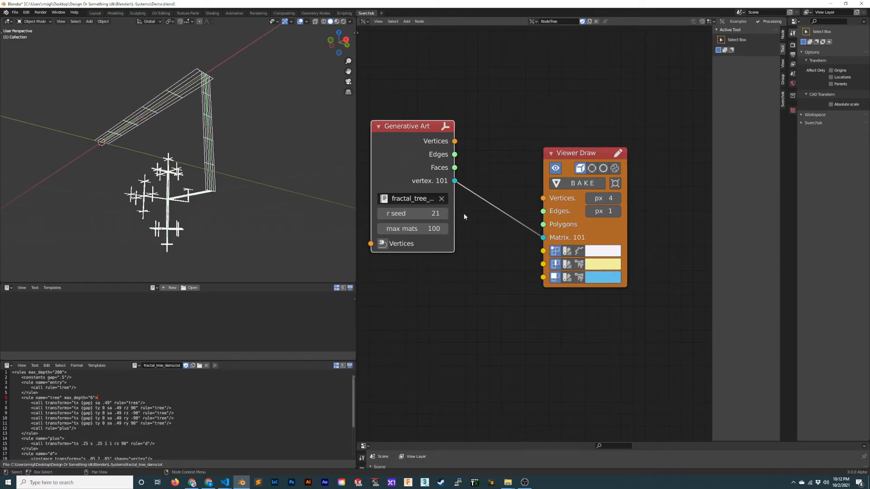
{"action": "scroll", "coordinate": [485, 226], "scroll_direction": "down", "scroll_amount": 5}
{"action": "middle_click_drag", "start_coordinate": [485, 254], "coordinate": [509, 179]}
{"action": "scroll", "coordinate": [468, 241], "scroll_direction": "up", "scroll_amount": 1}
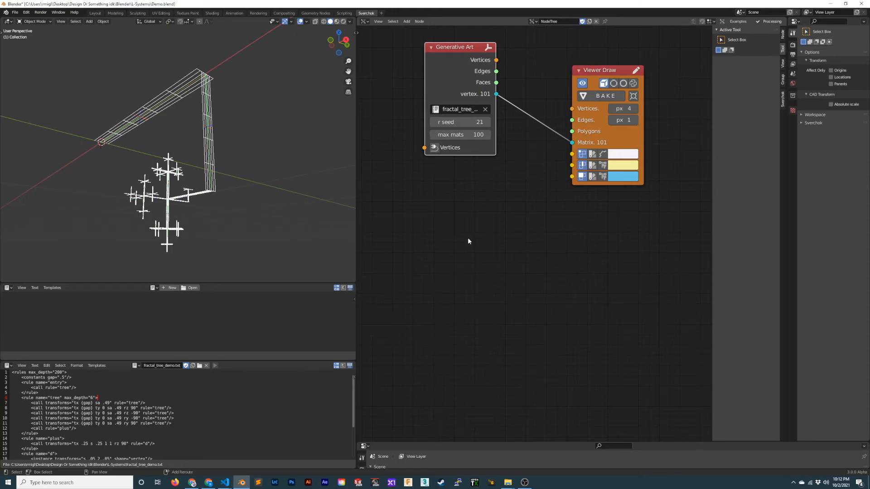
{"action": "key", "text": "shift+a"}
{"action": "mouse_move", "coordinate": [464, 248]}
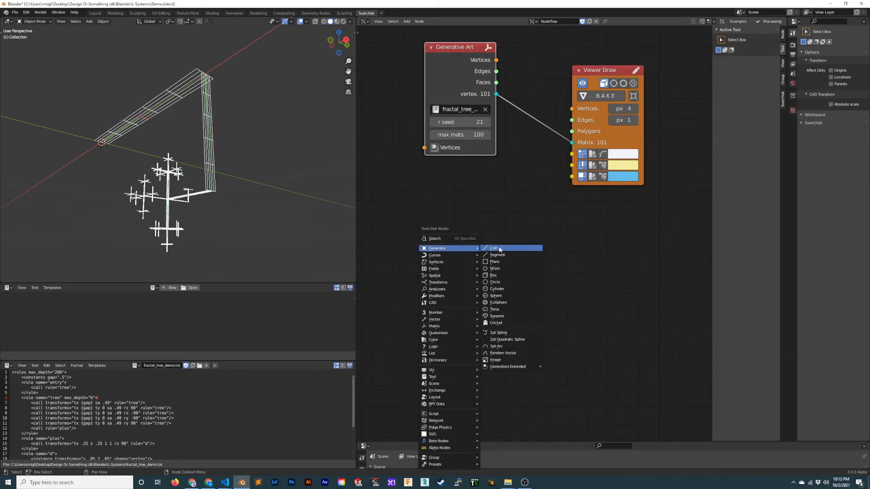
{"action": "left_click", "coordinate": [493, 248]}
{"action": "left_click", "coordinate": [441, 238]}
{"action": "scroll", "coordinate": [510, 221], "scroll_direction": "up", "scroll_amount": 1}
{"action": "middle_click_drag", "start_coordinate": [510, 221], "coordinate": [512, 286]}
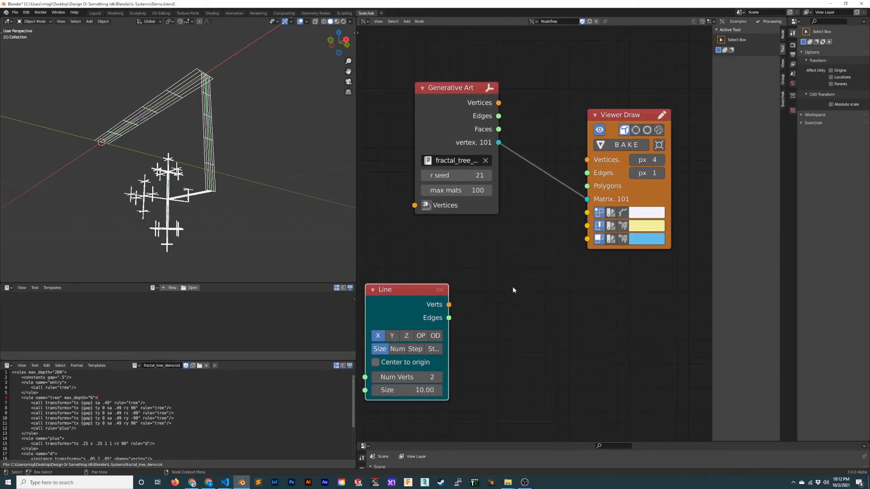
- Add a Matrix Apply node between the Line node and the Viewer Draw node
{"action": "key", "text": "shift+a"}
{"action": "left_click", "coordinate": [505, 241]}
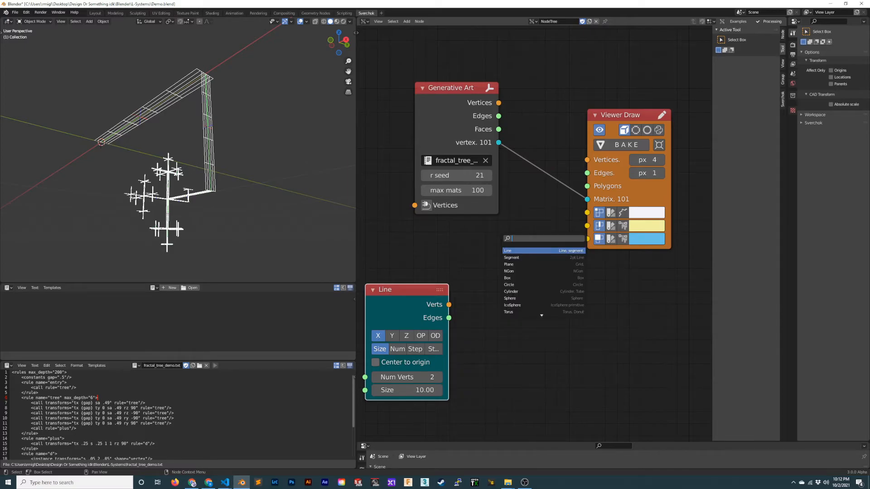
{"action": "type", "text": "matrix appl"}
{"action": "key", "text": "Return"}
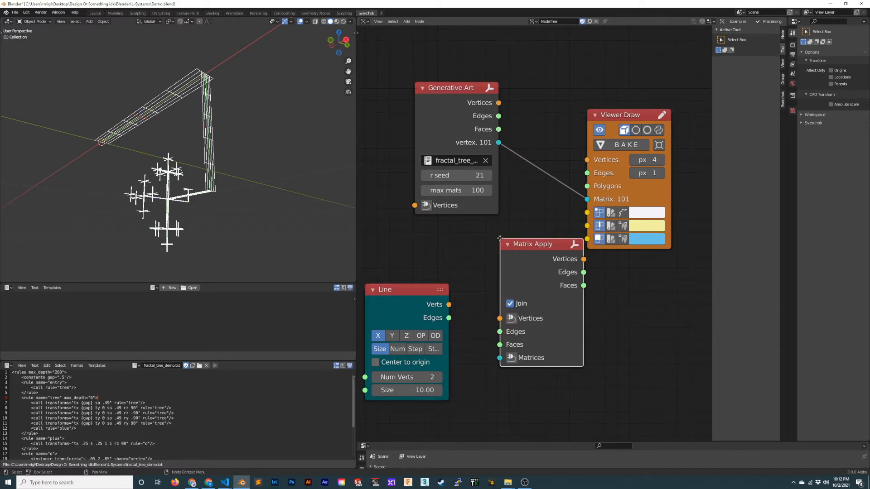
{"action": "left_click", "coordinate": [505, 264]}
- Link the Line node's Verts and Edges outputs to the Vertices and Edges inputs of Matrix Apply
{"action": "left_click_drag", "start_coordinate": [448, 304], "coordinate": [505, 344]}
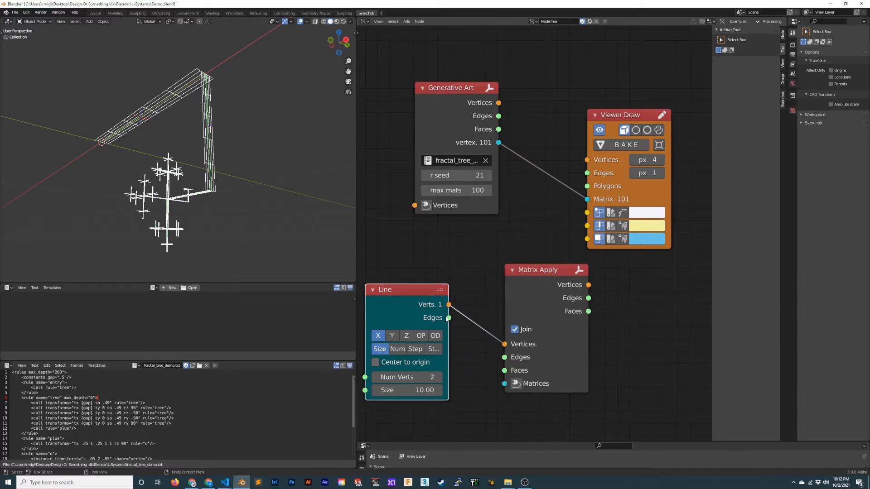
{"action": "left_click_drag", "start_coordinate": [448, 318], "coordinate": [505, 357]}
{"action": "scroll", "coordinate": [521, 247], "scroll_direction": "down", "scroll_amount": 2}
{"action": "middle_click_drag", "start_coordinate": [330, 142], "coordinate": [249, 208]}
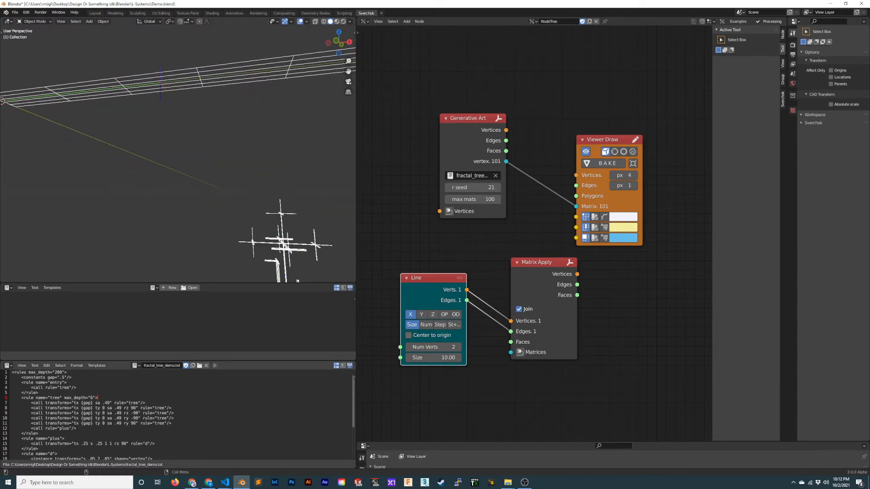
- Switch to Chrome and look through the Structure Synth pages for the original Fractal Tree 1 script and its reference render
{"action": "left_click", "coordinate": [192, 482]}
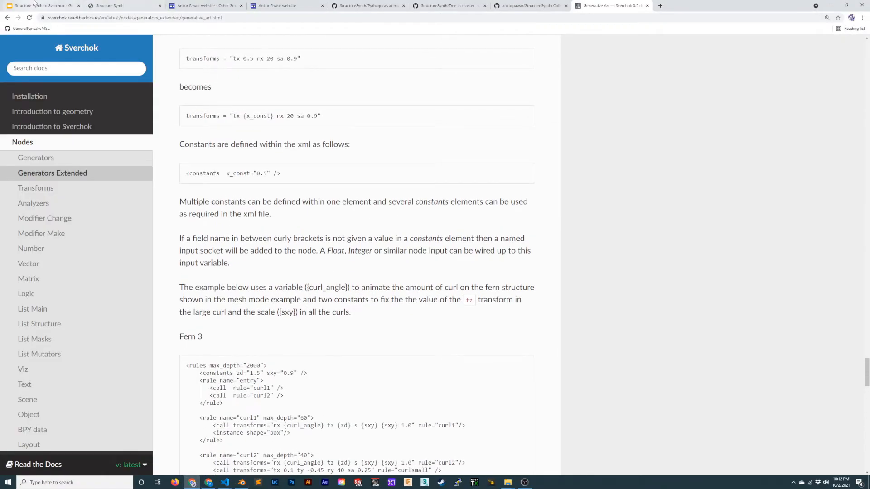
{"action": "left_click", "coordinate": [35, 4]}
{"action": "left_click", "coordinate": [111, 5]}
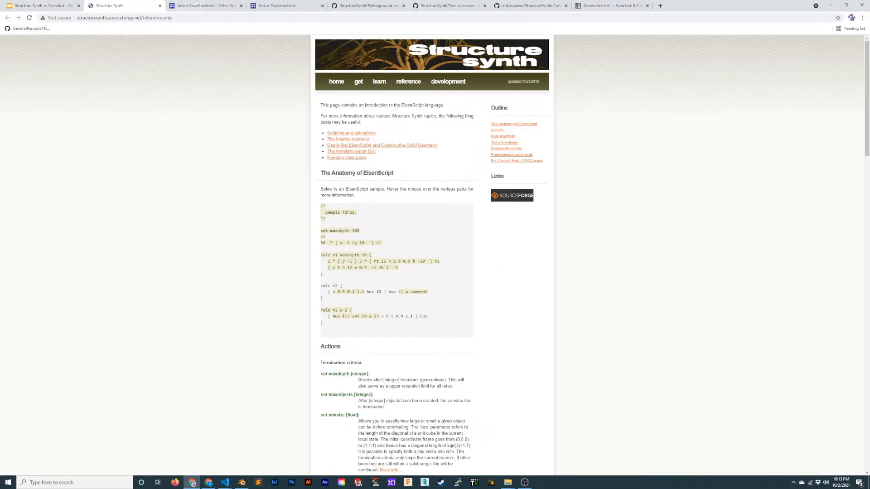
{"action": "left_click", "coordinate": [252, 5]}
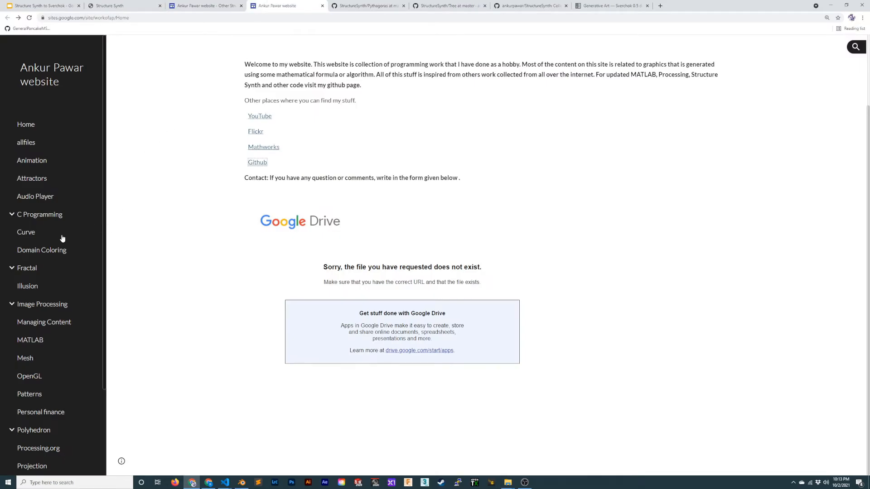
{"action": "scroll", "coordinate": [62, 238], "scroll_direction": "down", "scroll_amount": 3}
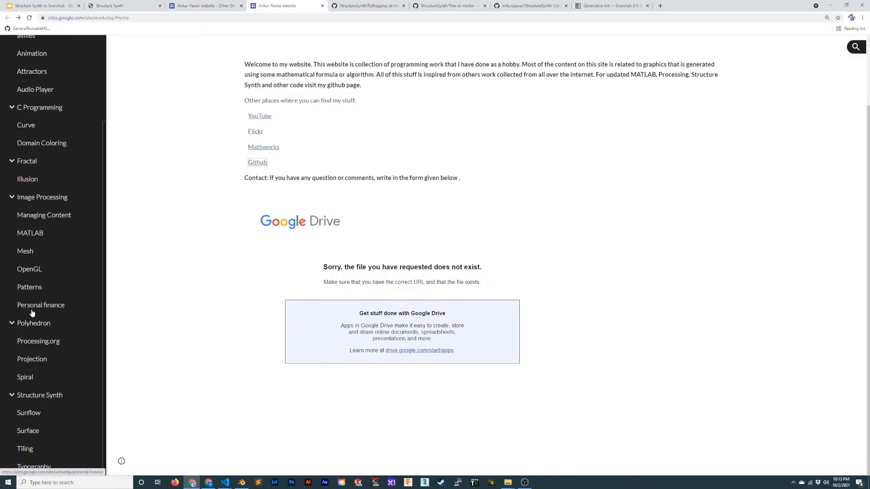
{"action": "left_click", "coordinate": [37, 396]}
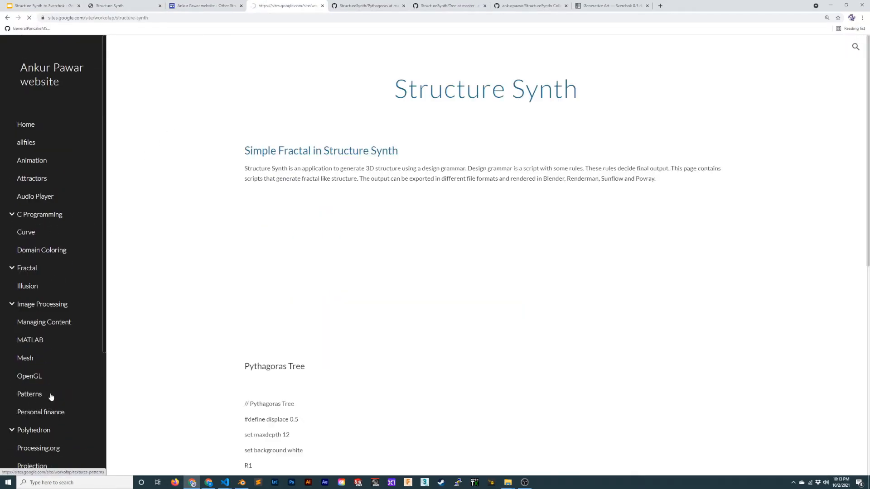
{"action": "scroll", "coordinate": [390, 244], "scroll_direction": "down", "scroll_amount": 15}
{"action": "scroll", "coordinate": [388, 244], "scroll_direction": "down", "scroll_amount": 20}
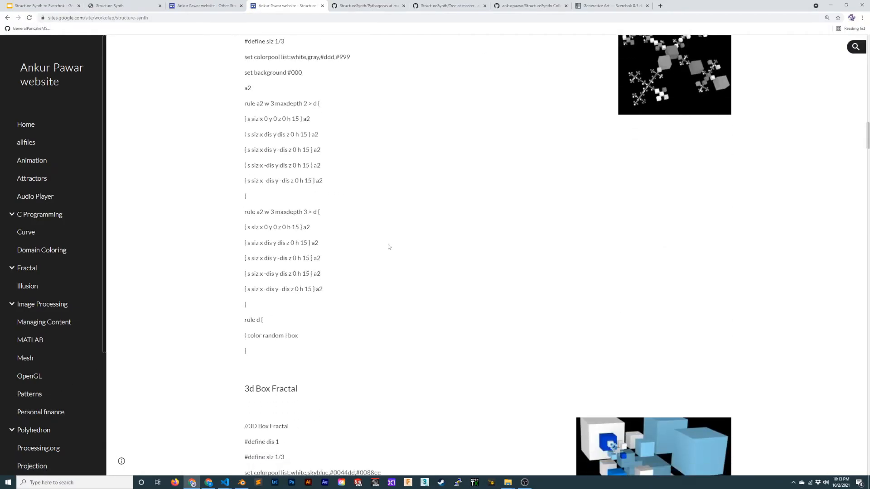
{"action": "scroll", "coordinate": [383, 247], "scroll_direction": "down", "scroll_amount": 20}
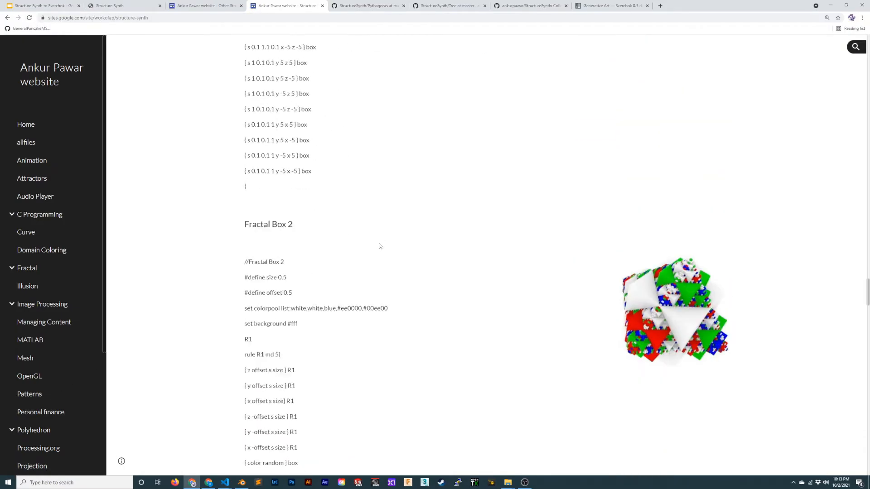
{"action": "scroll", "coordinate": [370, 245], "scroll_direction": "down", "scroll_amount": 15}
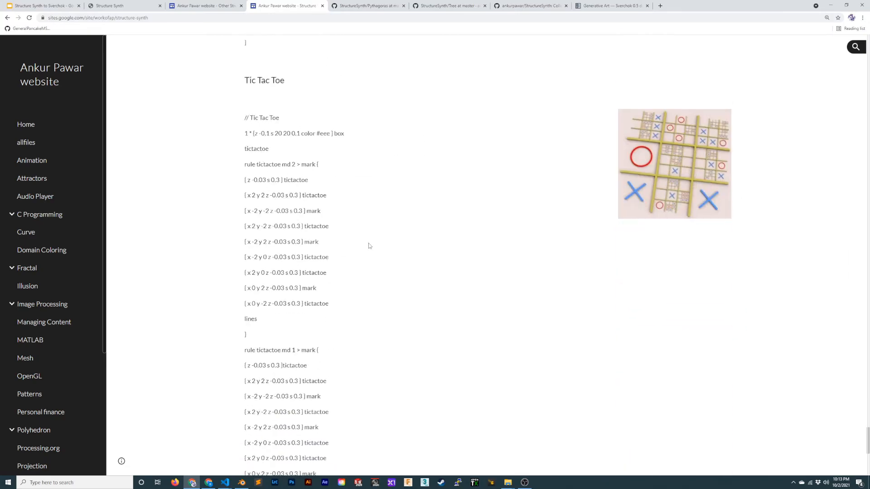
{"action": "scroll", "coordinate": [71, 402], "scroll_direction": "down", "scroll_amount": 3}
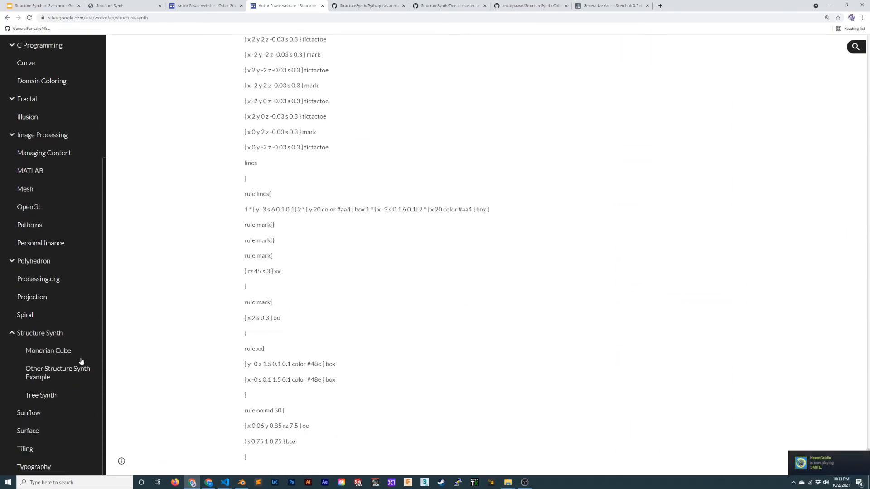
{"action": "left_click", "coordinate": [45, 393]}
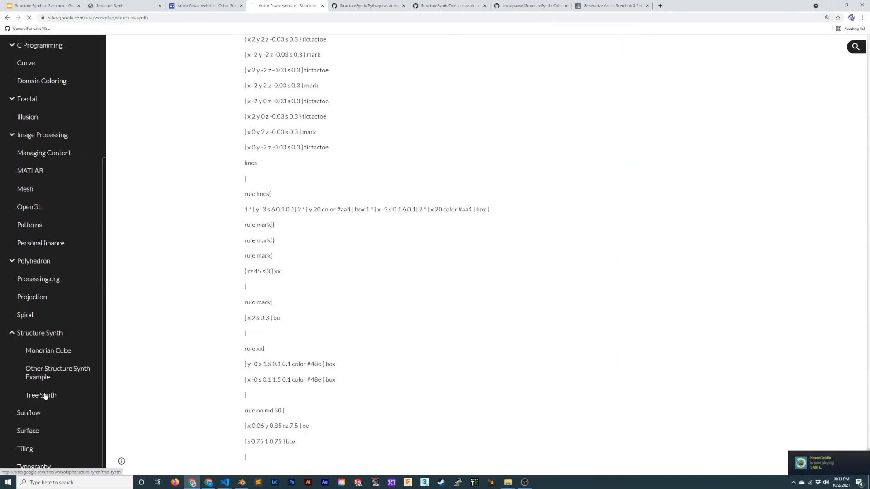
{"action": "left_click", "coordinate": [46, 380]}
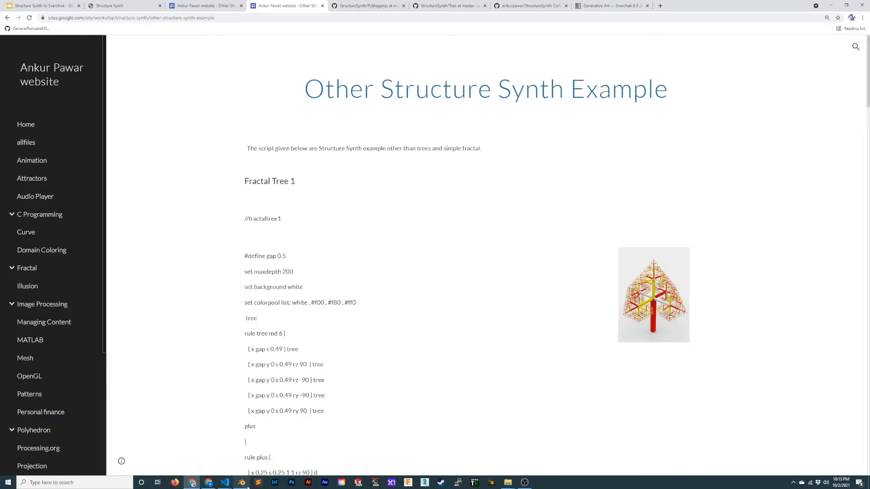
- Return to Blender, set the Generative Art node's max mats to 750 and inspect the denser tree
{"action": "left_click", "coordinate": [241, 482]}
{"action": "middle_click_drag", "start_coordinate": [286, 189], "coordinate": [245, 178]}
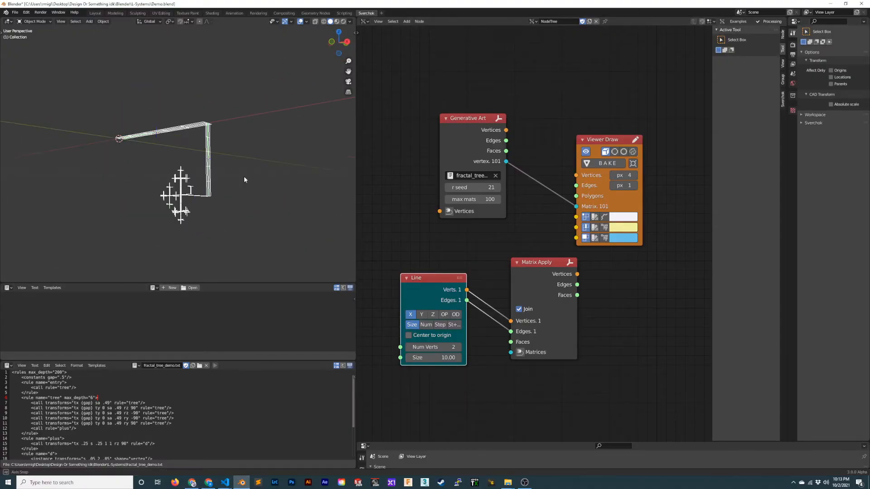
{"action": "left_click", "coordinate": [485, 198]}
{"action": "type", "text": "750"}
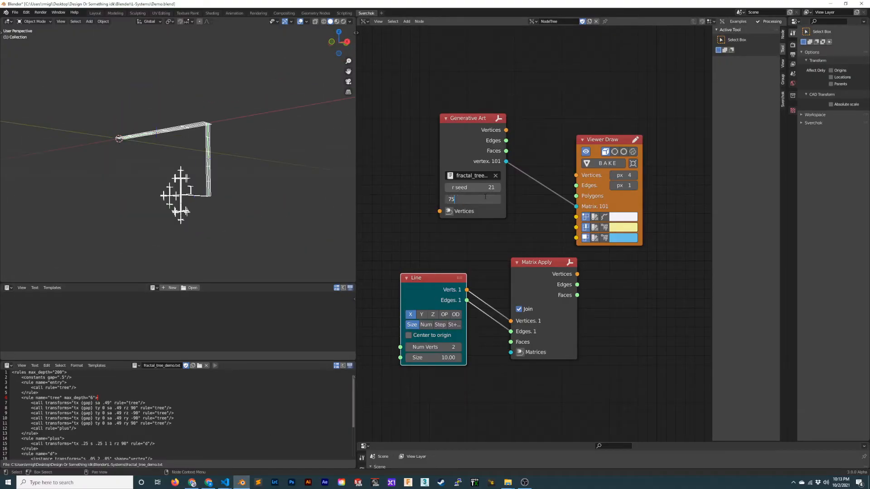
{"action": "key", "text": "Return"}
{"action": "mouse_move", "coordinate": [227, 181]}
{"action": "middle_mouse_down"}
{"action": "mouse_move", "coordinate": [212, 121]}
{"action": "mouse_move", "coordinate": [221, 171]}
{"action": "middle_mouse_up"}
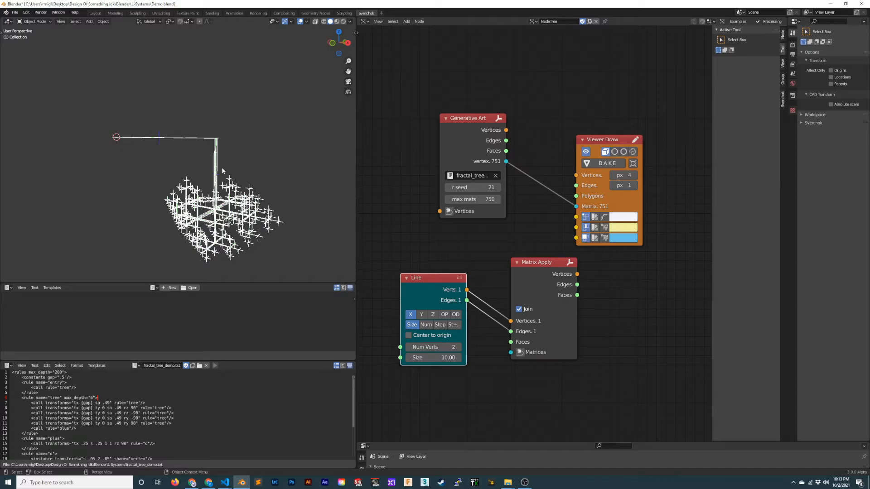
- Set the Generative Art node's max mats back to 100 and inspect the structure from several angles
{"action": "left_click", "coordinate": [486, 199]}
{"action": "type", "text": "100"}
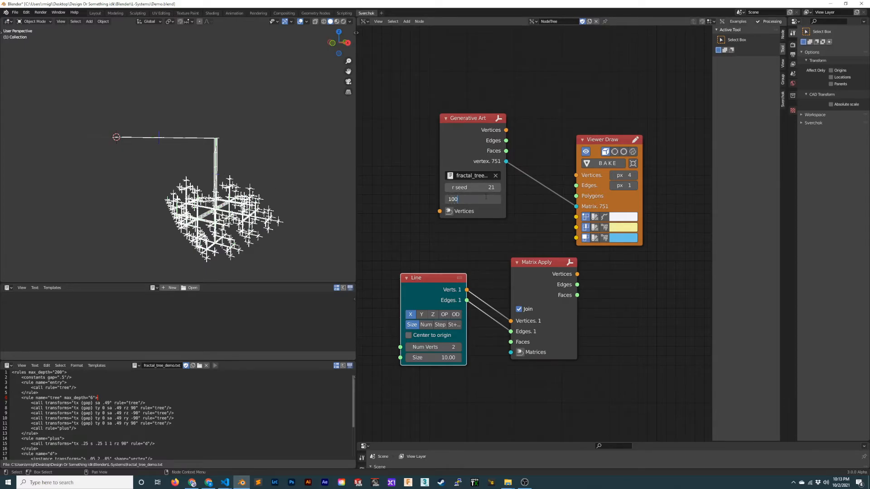
{"action": "key", "text": "Return"}
{"action": "middle_click_drag", "start_coordinate": [166, 163], "coordinate": [229, 188]}
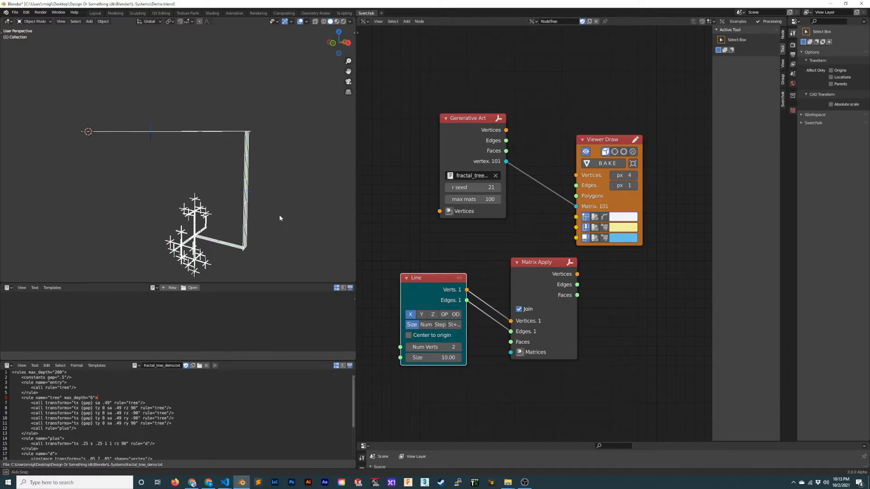
{"action": "middle_click_drag", "start_coordinate": [279, 214], "coordinate": [235, 202]}
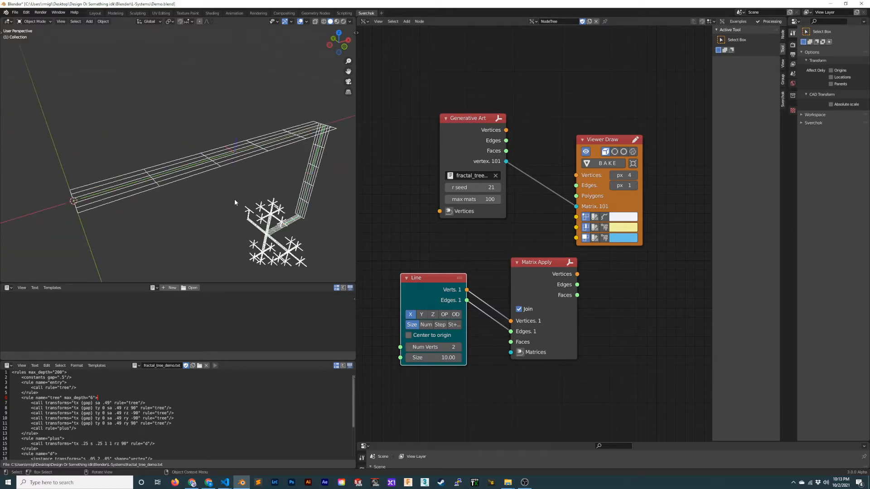
{"action": "middle_click_drag", "start_coordinate": [278, 148], "coordinate": [189, 163]}
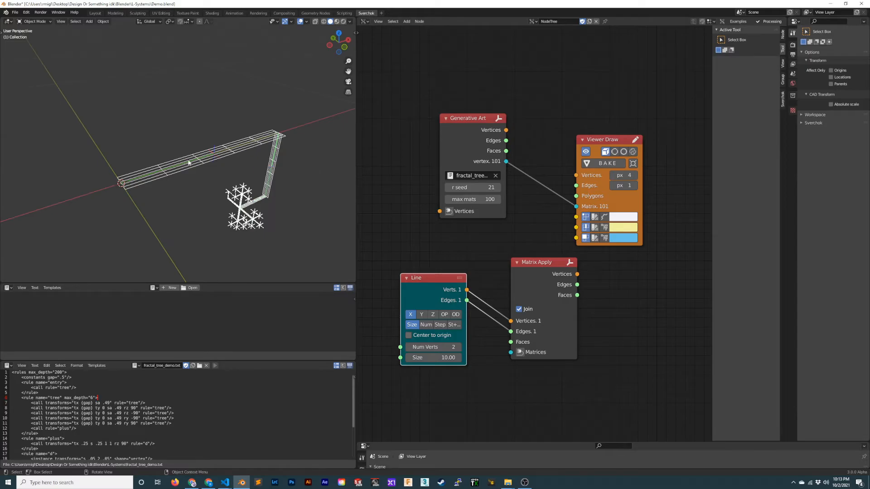
{"action": "middle_click_drag", "start_coordinate": [261, 149], "coordinate": [212, 179]}
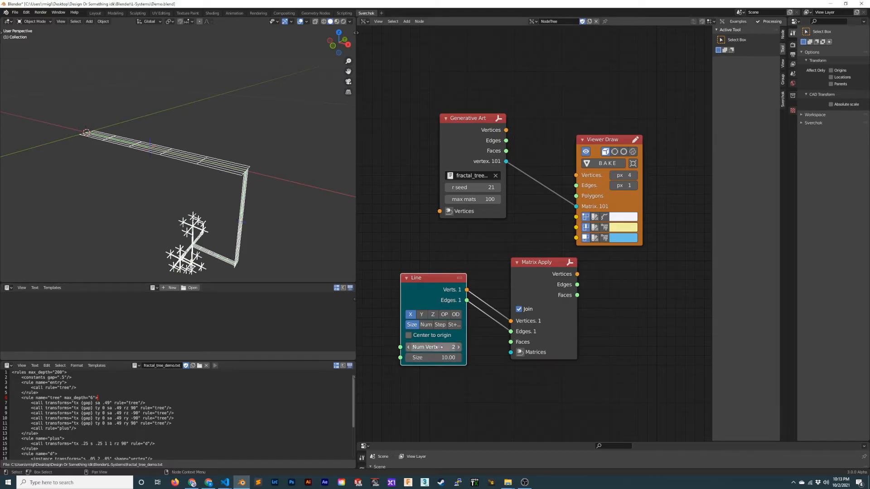
- Spread the four nodes apart and remove the link between Generative Art's vertex output and Viewer Draw's Matrix input
{"action": "left_click_drag", "start_coordinate": [484, 119], "coordinate": [459, 102]}
{"action": "left_click_drag", "start_coordinate": [599, 139], "coordinate": [613, 129]}
{"action": "left_click_drag", "start_coordinate": [439, 277], "coordinate": [401, 283]}
{"action": "left_click_drag", "start_coordinate": [540, 265], "coordinate": [612, 262]}
{"action": "right_click_drag", "start_coordinate": [558, 163], "coordinate": [537, 185], "text": "ctrl"}
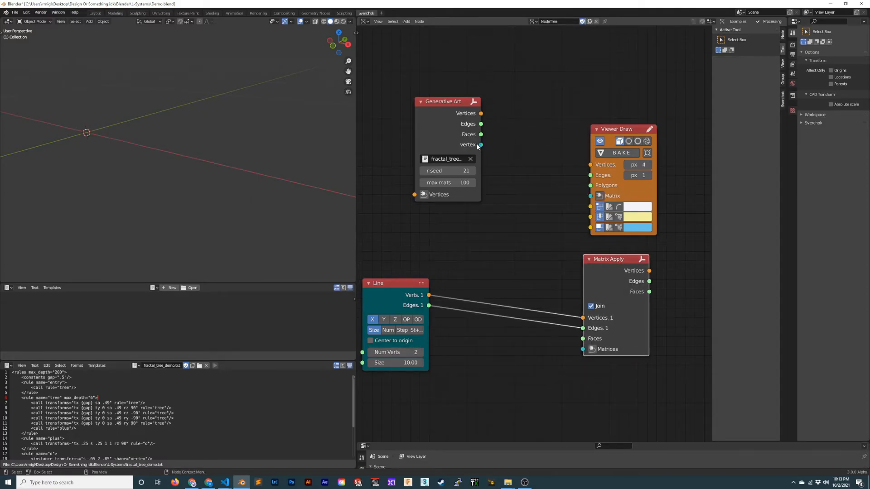
{"action": "left_click_drag", "start_coordinate": [449, 101], "coordinate": [435, 101]}
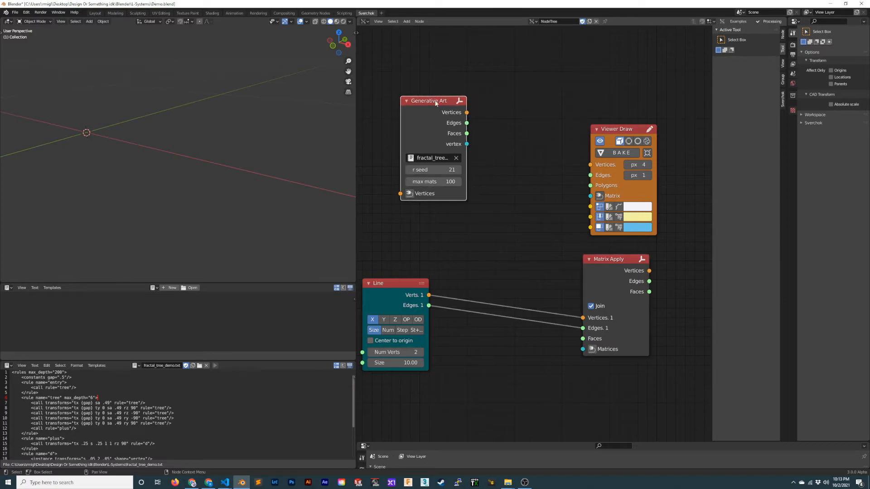
- Link Generative Art's vertex output to Matrix Apply's Matrices input, and Matrix Apply's Vertices and Edges outputs to the matching Viewer Draw inputs
{"action": "left_click_drag", "start_coordinate": [466, 144], "coordinate": [583, 350]}
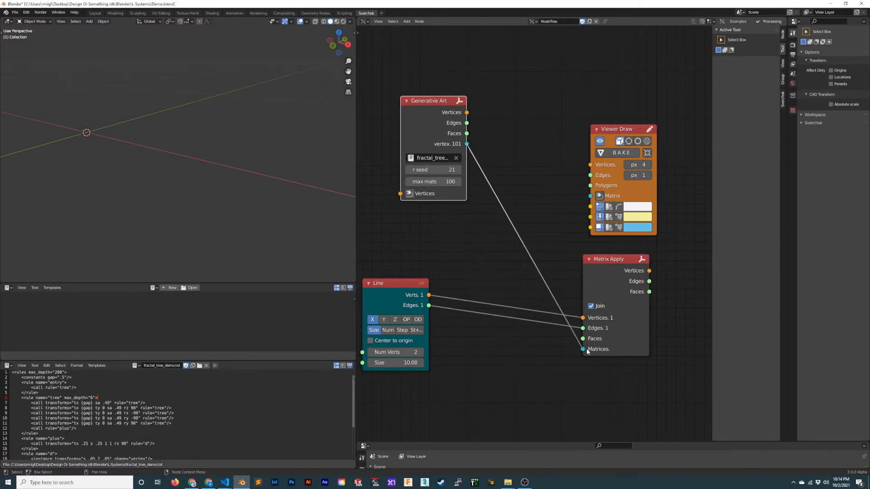
{"action": "scroll", "coordinate": [197, 217], "scroll_direction": "down", "scroll_amount": 3}
{"action": "mouse_move", "coordinate": [609, 261]}
{"action": "left_mouse_down"}
{"action": "mouse_move", "coordinate": [529, 227]}
{"action": "mouse_move", "coordinate": [590, 165]}
{"action": "left_mouse_up"}
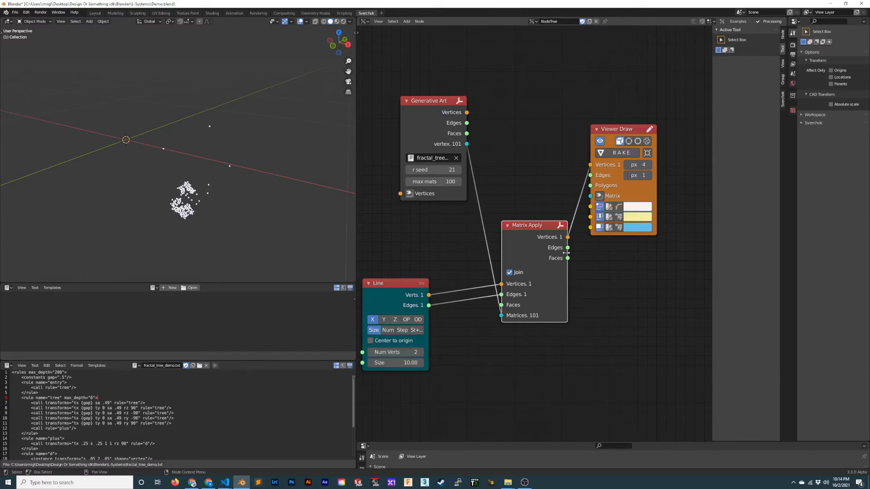
{"action": "left_click_drag", "start_coordinate": [567, 247], "coordinate": [591, 175]}
{"action": "mouse_move", "coordinate": [225, 199]}
{"action": "middle_mouse_down"}
{"action": "mouse_move", "coordinate": [242, 158]}
{"action": "mouse_move", "coordinate": [305, 140]}
{"action": "mouse_move", "coordinate": [227, 146]}
{"action": "mouse_move", "coordinate": [241, 182]}
{"action": "middle_mouse_up"}
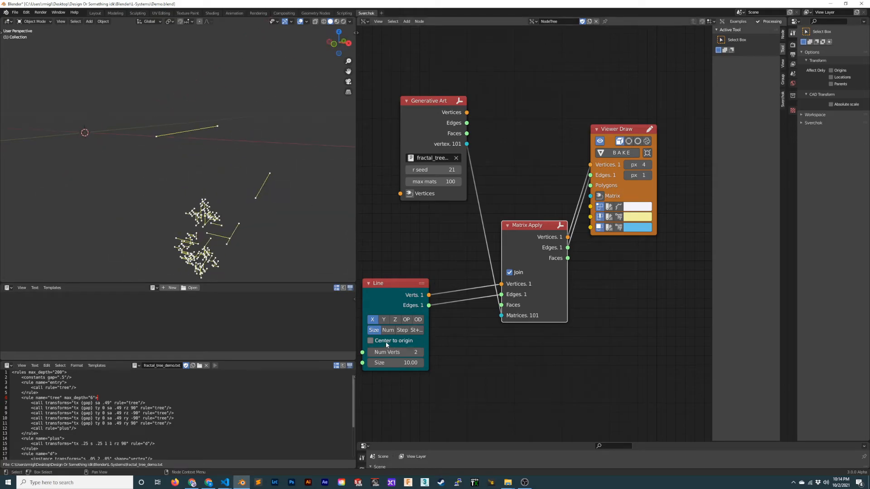
- Centre the Line node's line on the origin, set its size to 1 and its direction to Y, and move the node closer to Matrix Apply
{"action": "left_click", "coordinate": [371, 341]}
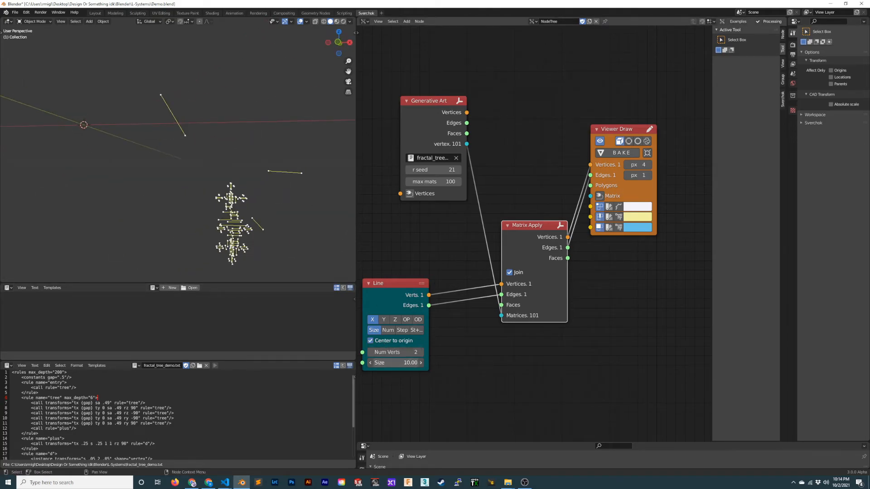
{"action": "left_click", "coordinate": [395, 362]}
{"action": "type", "text": "1"}
{"action": "key", "text": "Return"}
{"action": "middle_click_drag", "start_coordinate": [268, 197], "coordinate": [218, 157]}
{"action": "left_click", "coordinate": [384, 319]}
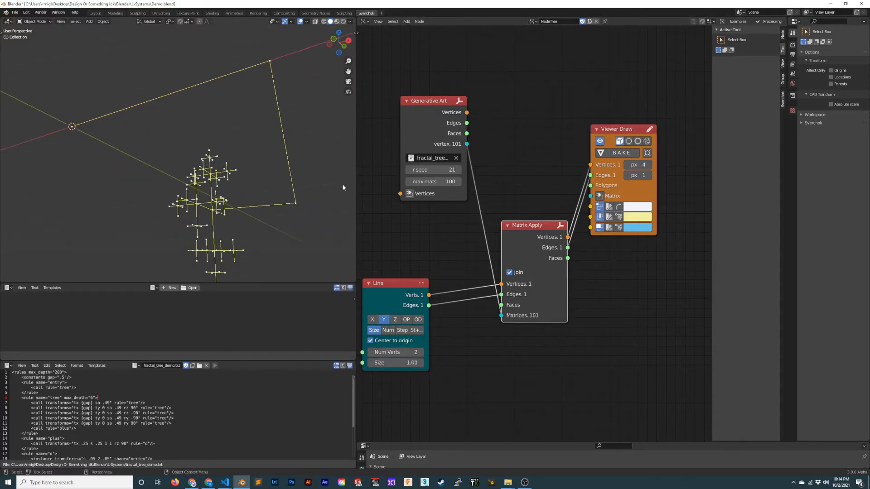
{"action": "left_click_drag", "start_coordinate": [376, 294], "coordinate": [395, 273]}
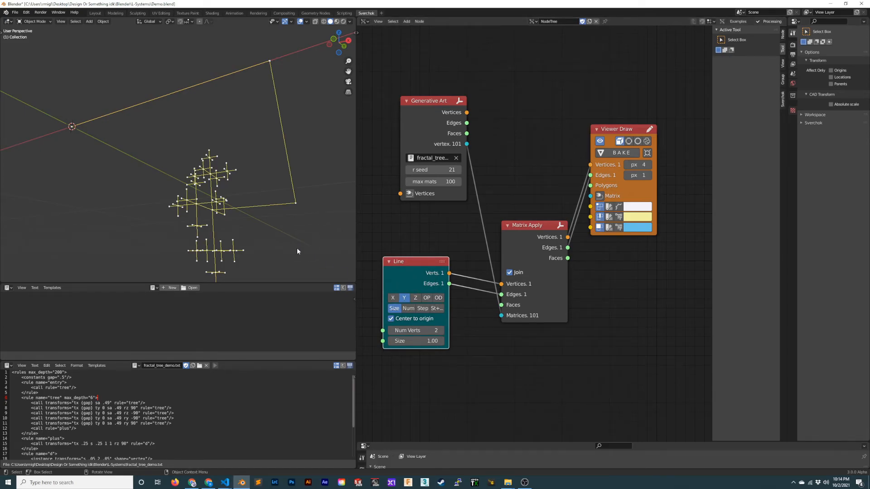
- Set the Generative Art node's max mats to 3000 and inspect the resulting line structure
{"action": "middle_click_drag", "start_coordinate": [298, 251], "coordinate": [271, 234]}
{"action": "left_click", "coordinate": [436, 182]}
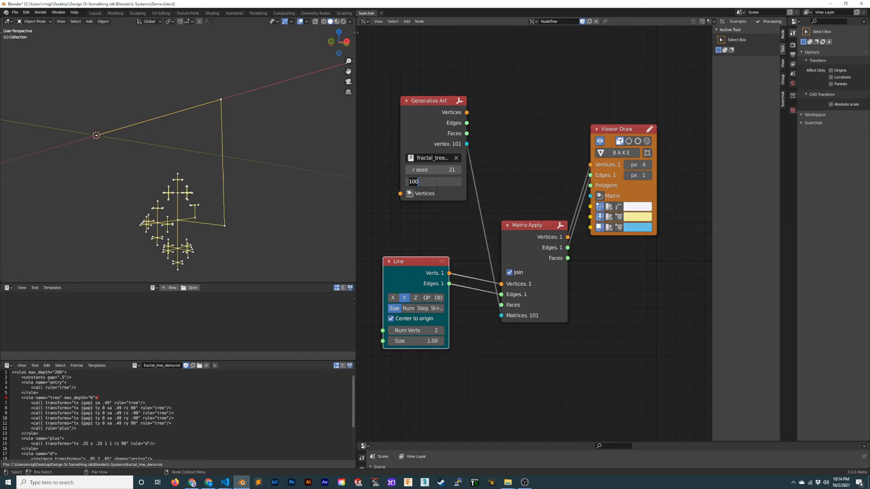
{"action": "type", "text": "3000"}
{"action": "key", "text": "Return"}
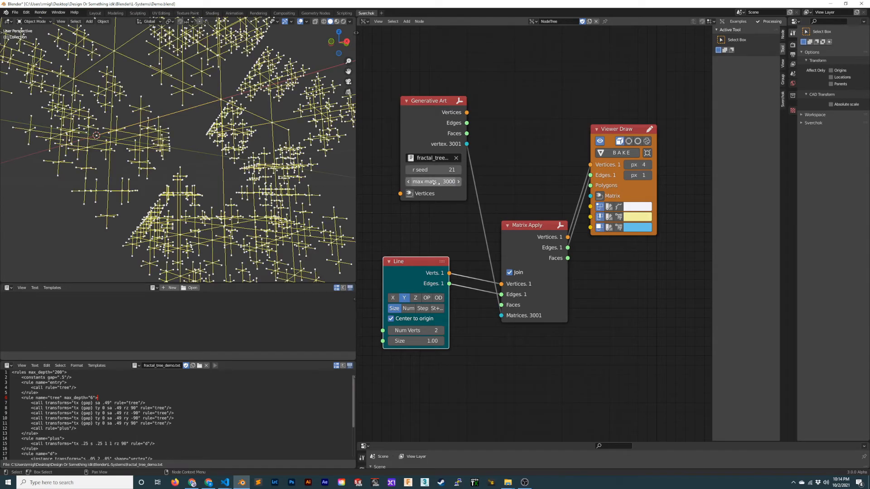
{"action": "middle_click_drag", "start_coordinate": [161, 156], "coordinate": [152, 229]}
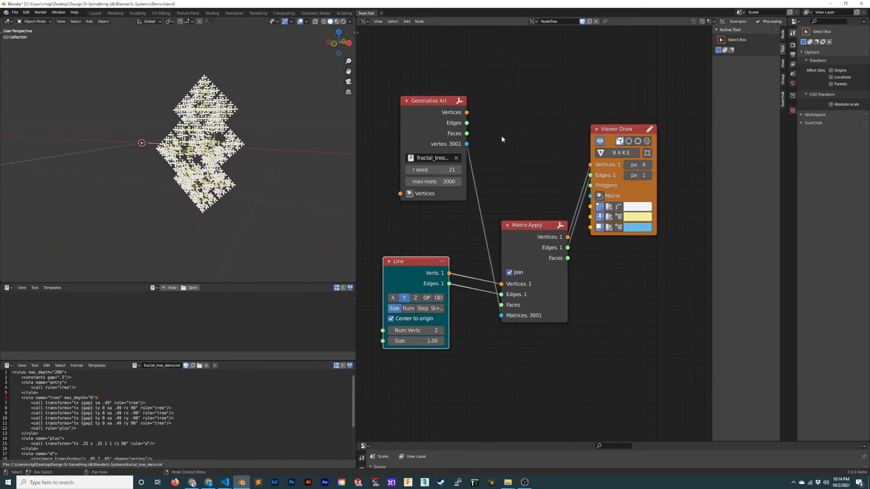
- Set the Generative Art node's max mats to 4000 and inspect the structure from another angle
{"action": "left_click", "coordinate": [453, 181]}
{"action": "key", "text": "ctrl+a"}
{"action": "type", "text": "4000"}
{"action": "key", "text": "Return"}
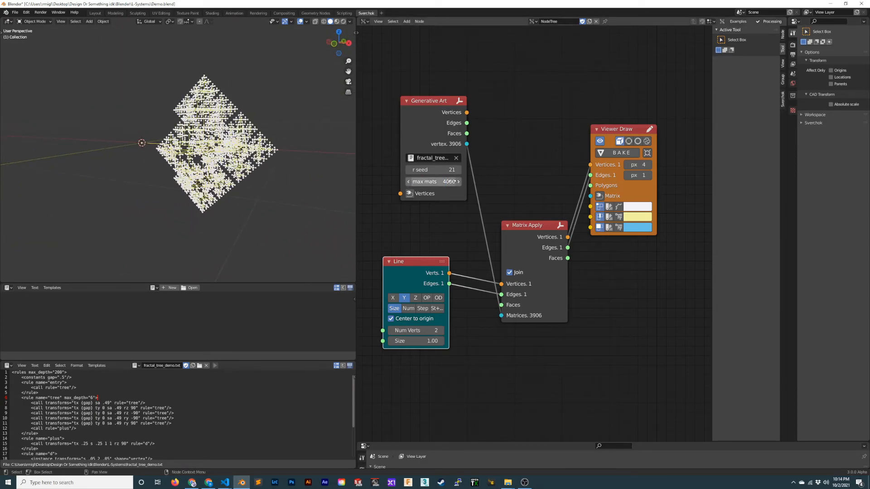
{"action": "middle_click_drag", "start_coordinate": [227, 163], "coordinate": [257, 198]}
{"action": "scroll", "coordinate": [256, 198], "scroll_direction": "up", "scroll_amount": 3}
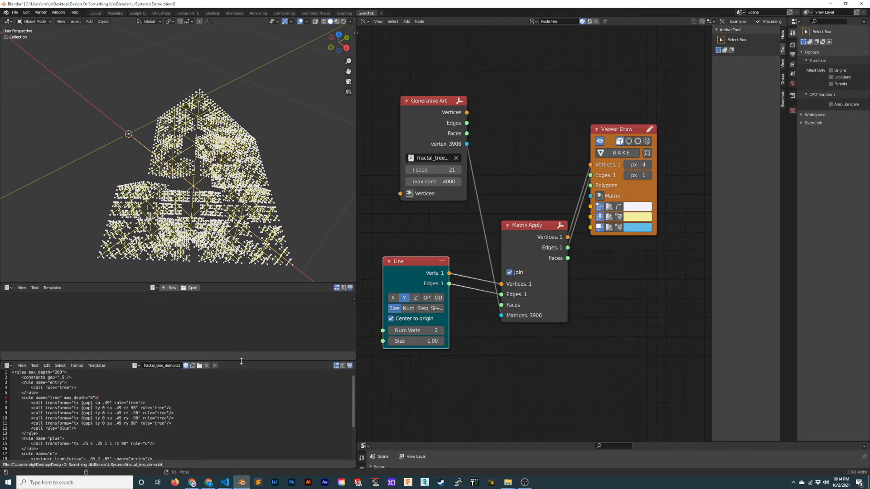
- Enlarge the text editor area so the whole fractal_tree_demo.txt script fits, and inspect the fractal tree from several angles
{"action": "left_click_drag", "start_coordinate": [245, 361], "coordinate": [245, 339]}
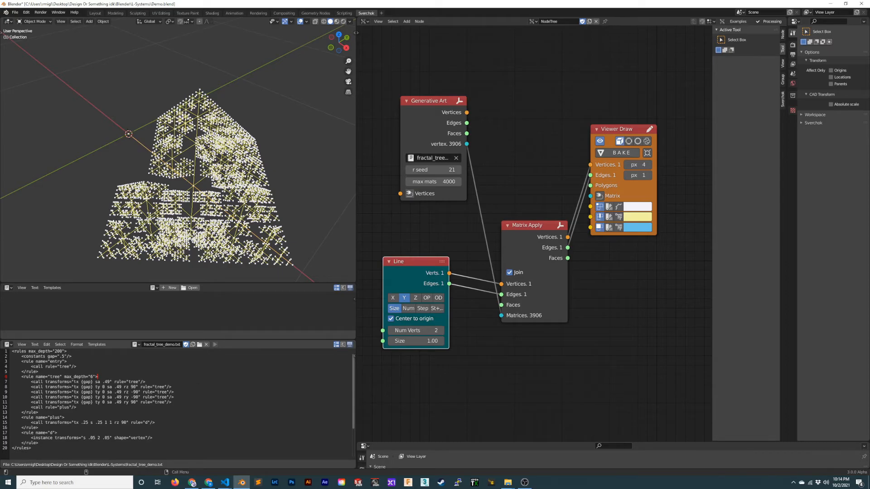
{"action": "middle_click_drag", "start_coordinate": [189, 242], "coordinate": [212, 205]}
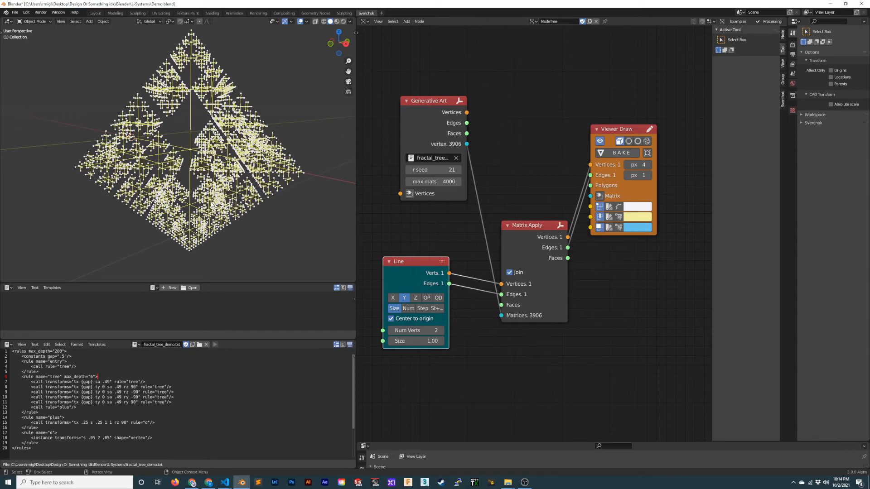
{"action": "middle_click_drag", "start_coordinate": [257, 187], "coordinate": [259, 200]}
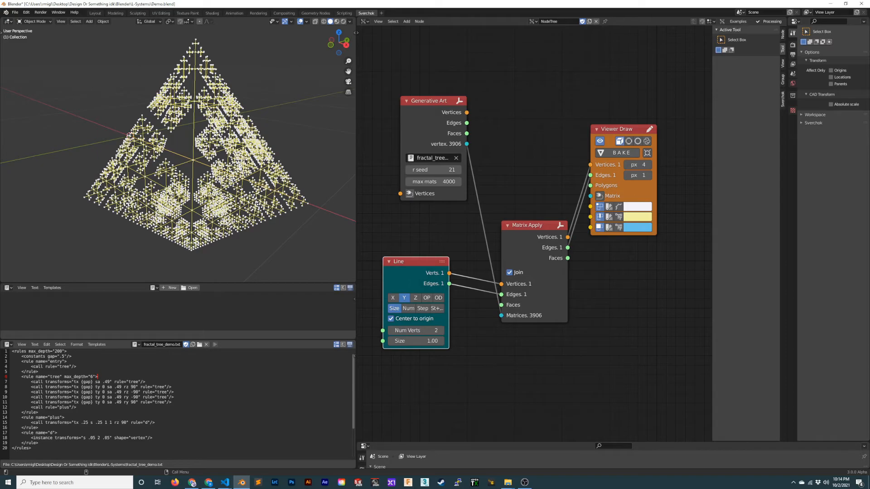
{"action": "middle_click_drag", "start_coordinate": [229, 213], "coordinate": [249, 241]}
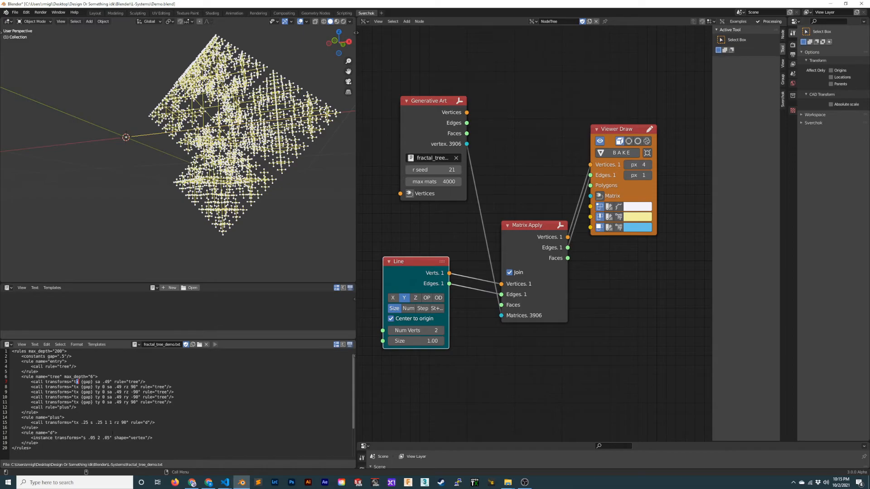
- Review the plus and tree rule transforms in fractal_tree_demo.txt, view the whole tree from another angle, and save the file
{"action": "left_click_drag", "start_coordinate": [91, 423], "coordinate": [122, 424]}
{"action": "left_click", "coordinate": [110, 423]}
{"action": "left_click", "coordinate": [147, 402]}
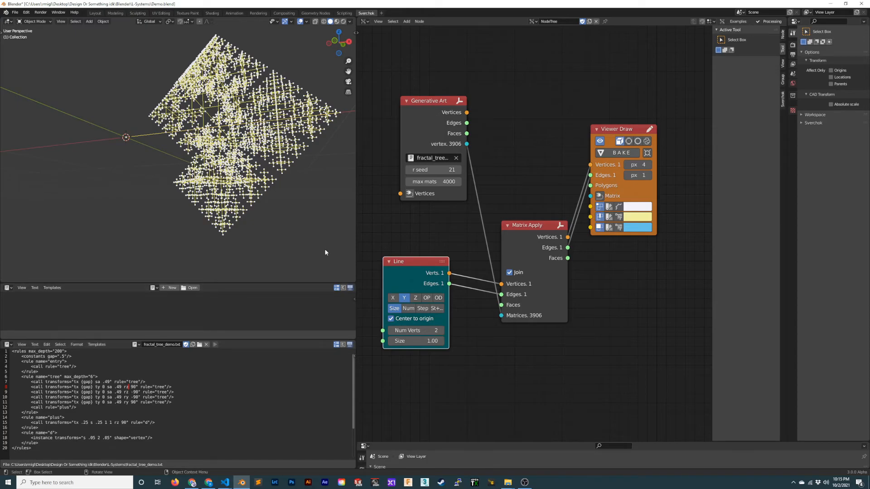
{"action": "middle_click_drag", "start_coordinate": [217, 187], "coordinate": [191, 206]}
{"action": "middle_click_drag", "start_coordinate": [225, 114], "coordinate": [229, 173], "text": "ctrl"}
{"action": "key", "text": "ctrl+s"}
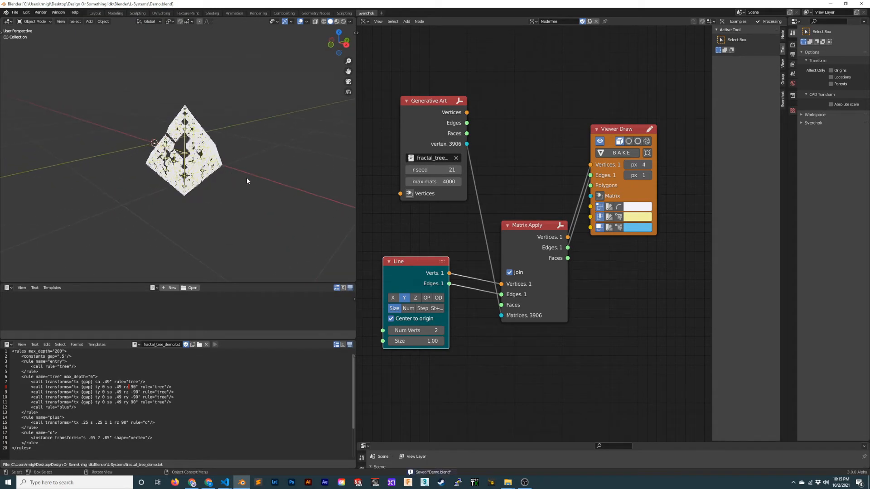
- Spread out the Matrix Apply, Viewer Draw and Line nodes to make room in the node tree
{"action": "scroll", "coordinate": [498, 221], "scroll_direction": "up", "scroll_amount": 1}
{"action": "scroll", "coordinate": [526, 246], "scroll_direction": "down", "scroll_amount": 2}
{"action": "middle_click_drag", "start_coordinate": [526, 246], "coordinate": [446, 258]}
{"action": "left_click_drag", "start_coordinate": [513, 171], "coordinate": [605, 153]}
{"action": "mouse_move", "coordinate": [458, 243]}
{"action": "left_mouse_down"}
{"action": "mouse_move", "coordinate": [493, 222]}
{"action": "mouse_move", "coordinate": [484, 212]}
{"action": "left_mouse_up"}
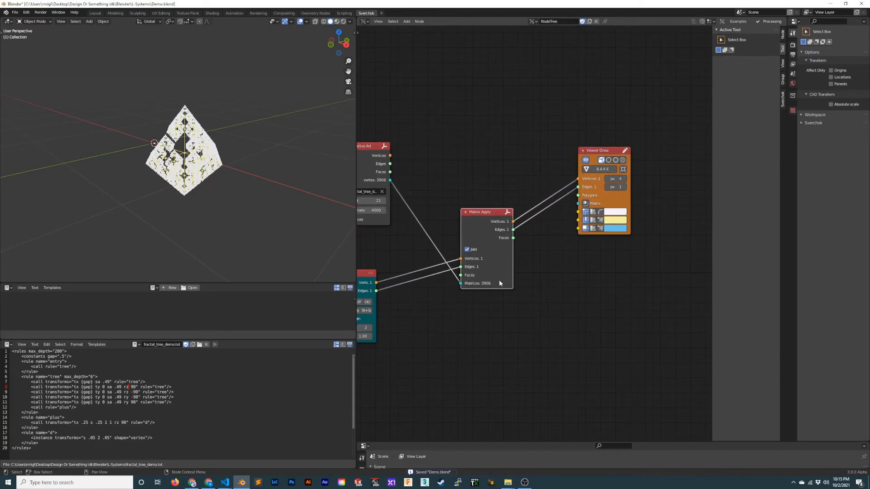
{"action": "middle_click_drag", "start_coordinate": [467, 265], "coordinate": [538, 269]}
{"action": "left_click_drag", "start_coordinate": [436, 280], "coordinate": [460, 276]}
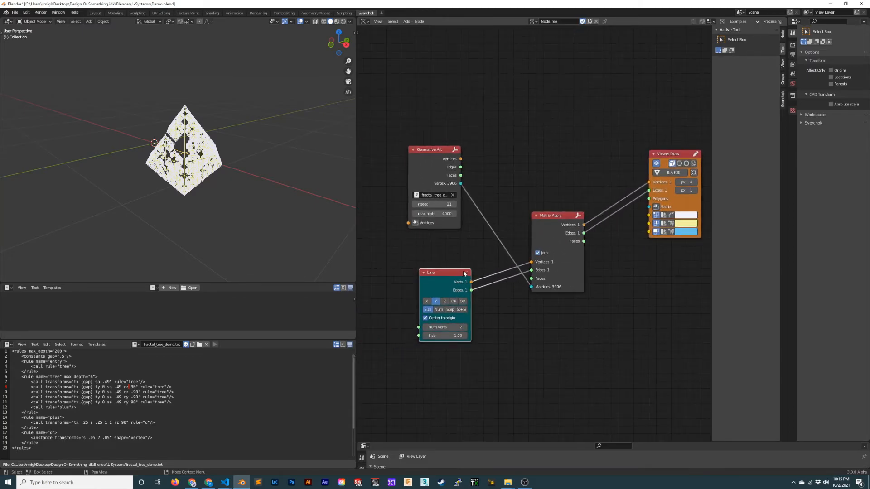
- Add a second Matrix Apply node above the gap between the existing Matrix Apply and Viewer Draw nodes
{"action": "middle_click_drag", "start_coordinate": [460, 276], "coordinate": [418, 282]}
{"action": "key", "text": "shift+a"}
{"action": "left_click", "coordinate": [550, 251]}
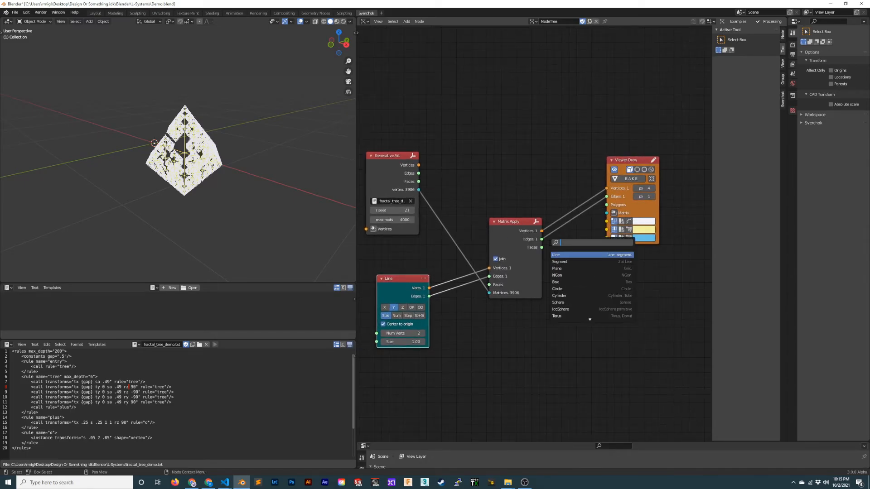
{"action": "type", "text": "matrix"}
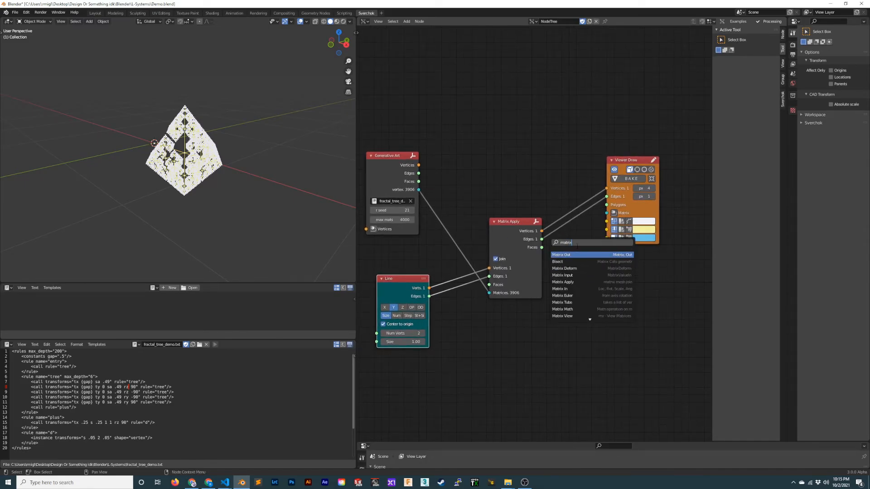
{"action": "key", "text": "Down"}
{"action": "key", "text": "Down"}
{"action": "key", "text": "Down"}
{"action": "key", "text": "Down"}
{"action": "key", "text": "Return"}
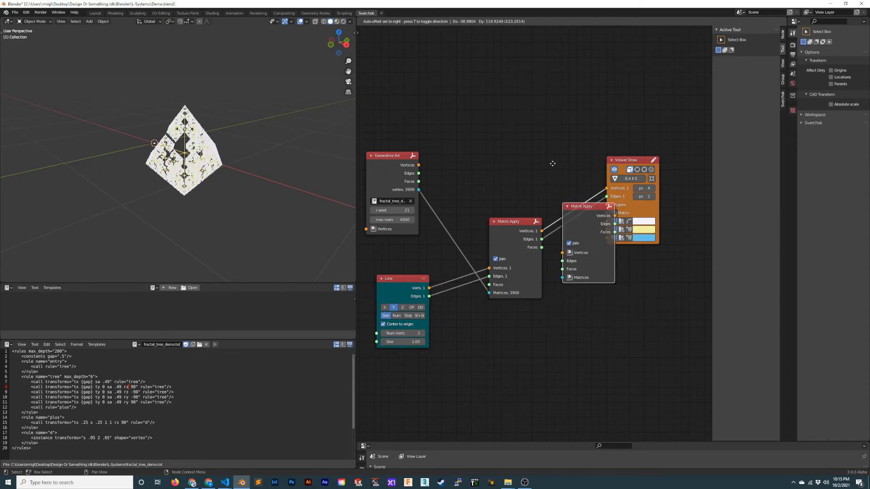
{"action": "left_click", "coordinate": [548, 107]}
- Reposition Viewer Draw and both Matrix Apply nodes so the unconnected Matrix Apply sits above the wired one
{"action": "middle_click_drag", "start_coordinate": [548, 107], "coordinate": [467, 161]}
{"action": "left_click_drag", "start_coordinate": [556, 214], "coordinate": [626, 207]}
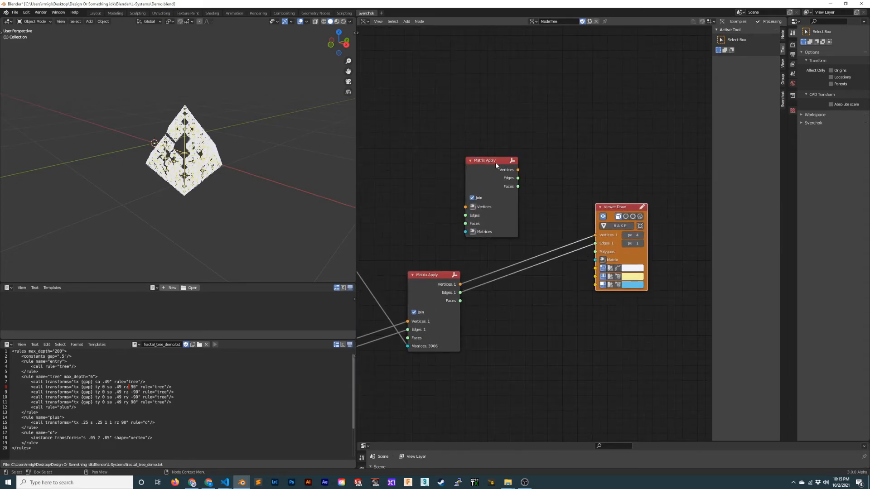
{"action": "left_click_drag", "start_coordinate": [495, 162], "coordinate": [539, 140]}
{"action": "scroll", "coordinate": [518, 185], "scroll_direction": "up", "scroll_amount": 1}
{"action": "left_click_drag", "start_coordinate": [427, 278], "coordinate": [430, 243]}
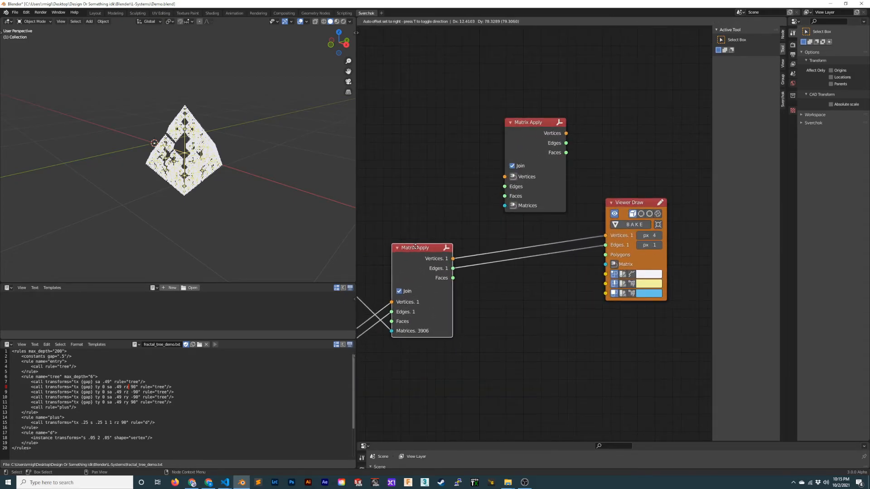
{"action": "middle_click_drag", "start_coordinate": [430, 243], "coordinate": [561, 207]}
{"action": "middle_click_drag", "start_coordinate": [653, 179], "coordinate": [579, 196]}
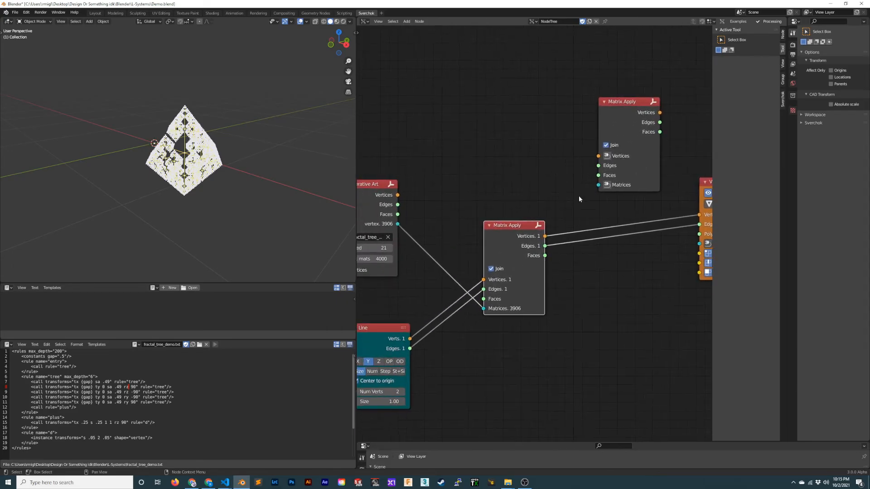
- Rearrange the Line, Generative Art and wired Matrix Apply nodes to leave a gap between Generative Art and Matrix Apply
{"action": "left_click_drag", "start_coordinate": [387, 325], "coordinate": [404, 318]}
{"action": "scroll", "coordinate": [213, 219], "scroll_direction": "up", "scroll_amount": 6}
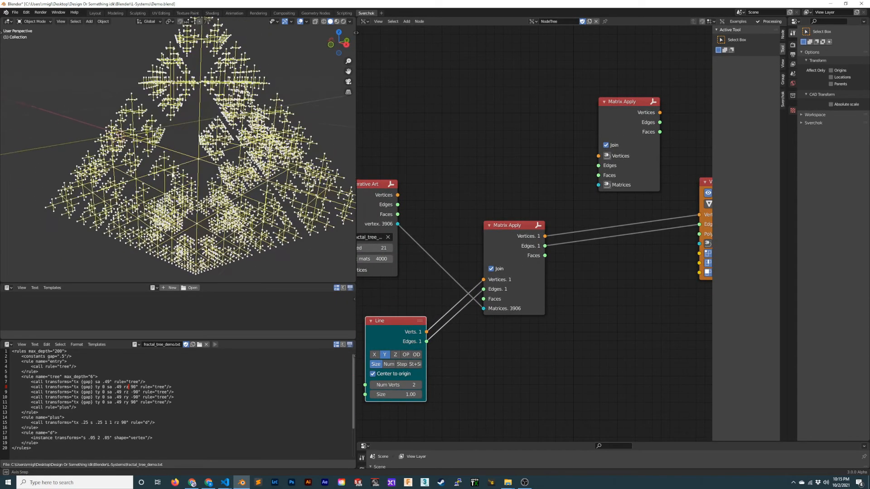
{"action": "scroll", "coordinate": [525, 244], "scroll_direction": "down", "scroll_amount": 1}
{"action": "middle_click_drag", "start_coordinate": [544, 232], "coordinate": [520, 245]}
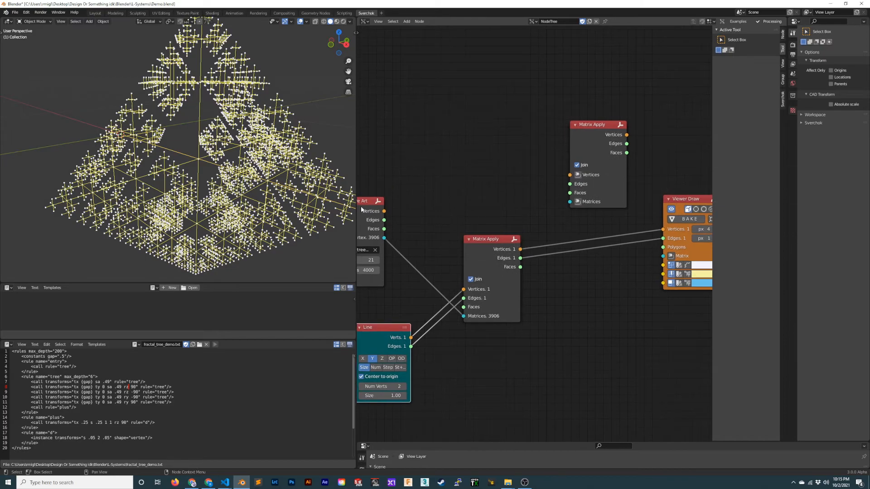
{"action": "left_click_drag", "start_coordinate": [362, 209], "coordinate": [402, 211]}
{"action": "left_click_drag", "start_coordinate": [497, 246], "coordinate": [495, 234]}
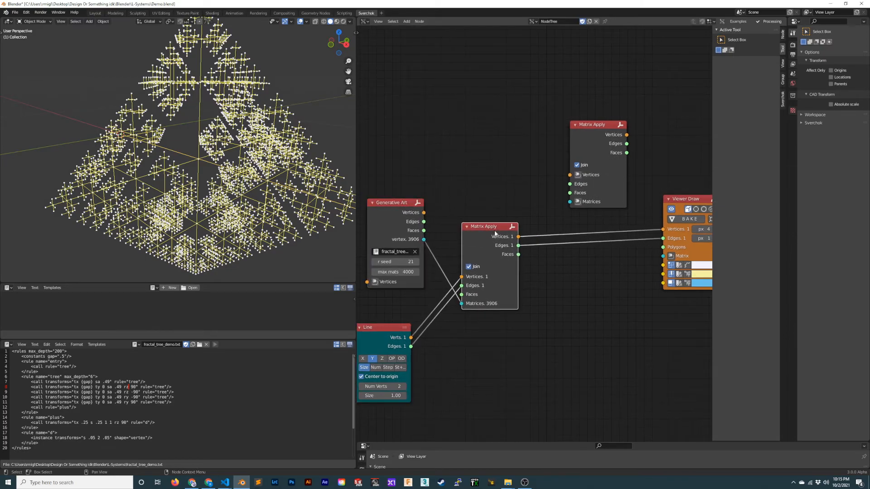
{"action": "mouse_move", "coordinate": [496, 234]}
{"action": "middle_mouse_down"}
{"action": "mouse_move", "coordinate": [466, 239]}
{"action": "mouse_move", "coordinate": [473, 228]}
{"action": "mouse_move", "coordinate": [644, 208]}
{"action": "middle_mouse_up"}
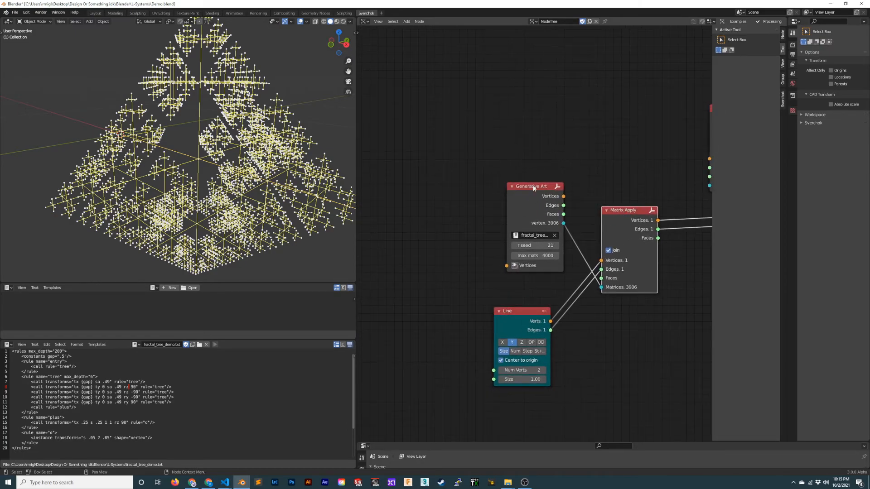
{"action": "left_click_drag", "start_coordinate": [532, 186], "coordinate": [441, 173]}
{"action": "middle_click_drag", "start_coordinate": [531, 205], "coordinate": [482, 205]}
{"action": "middle_click_drag", "start_coordinate": [552, 201], "coordinate": [517, 198]}
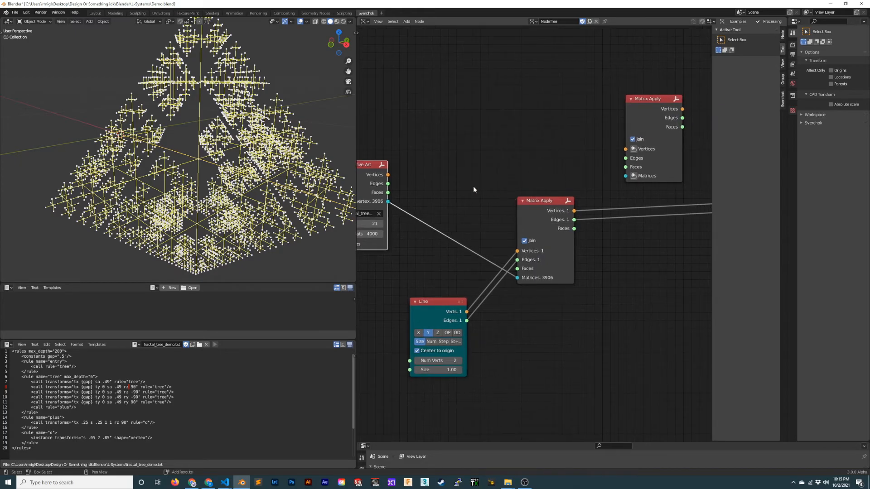
- Add a Matrix Math node set to Multiply on the link between Generative Art and Matrix Apply
{"action": "key", "text": "shift+a"}
{"action": "left_click", "coordinate": [479, 187]}
{"action": "type", "text": "matri"}
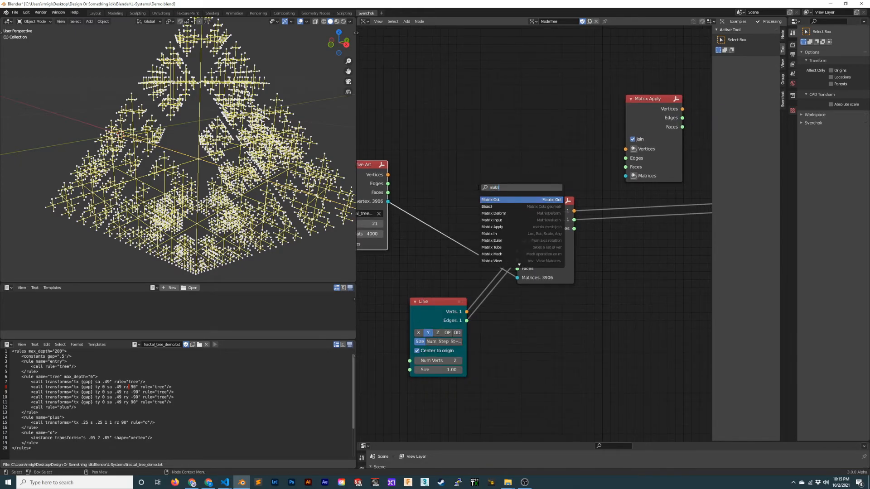
{"action": "type", "text": "x math"}
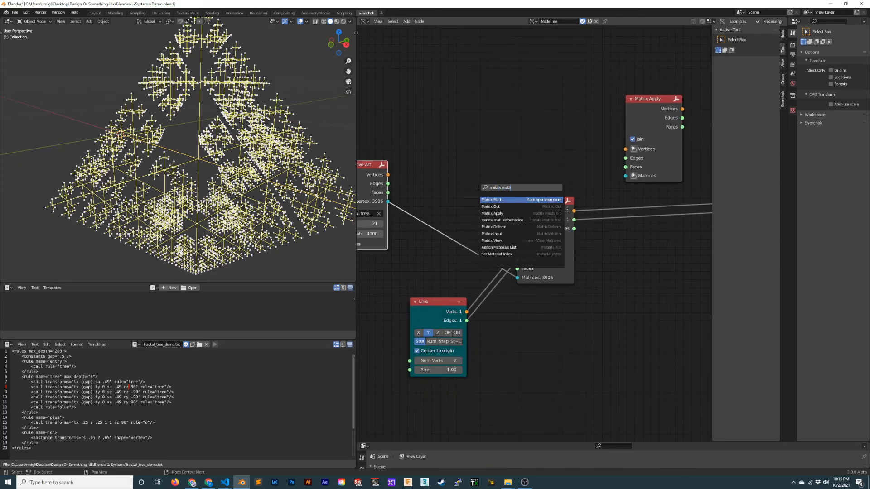
{"action": "key", "text": "Return"}
{"action": "left_click", "coordinate": [435, 181]}
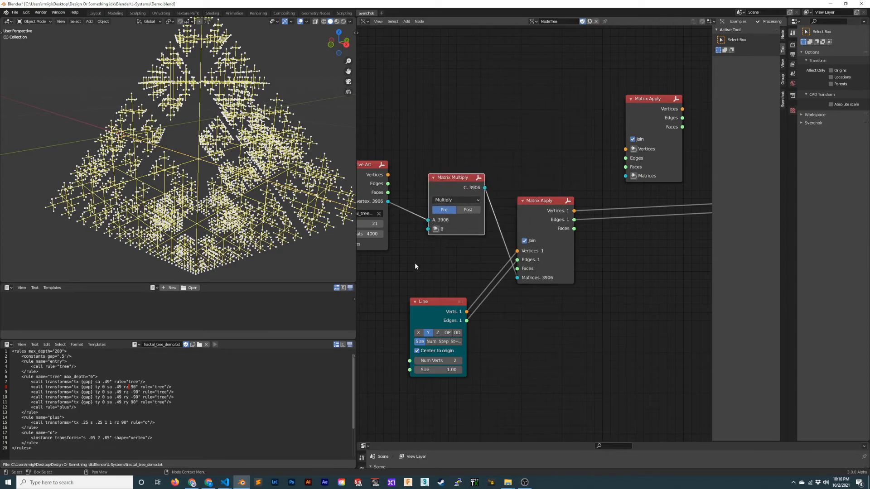
- Save the file and bring the Generative Art and Matrix Multiply nodes closer together
{"action": "middle_click_drag", "start_coordinate": [414, 266], "coordinate": [462, 263]}
{"action": "key", "text": "ctrl+s"}
{"action": "left_click_drag", "start_coordinate": [406, 166], "coordinate": [394, 158]}
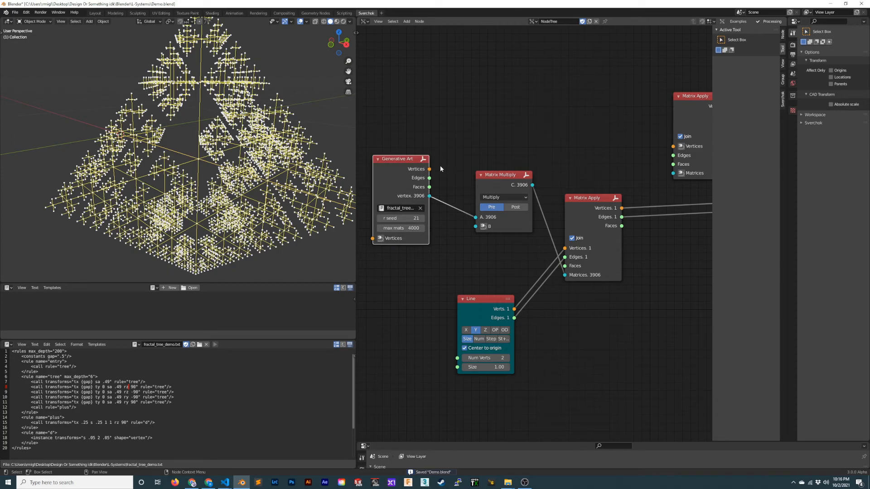
{"action": "left_click_drag", "start_coordinate": [517, 182], "coordinate": [486, 171]}
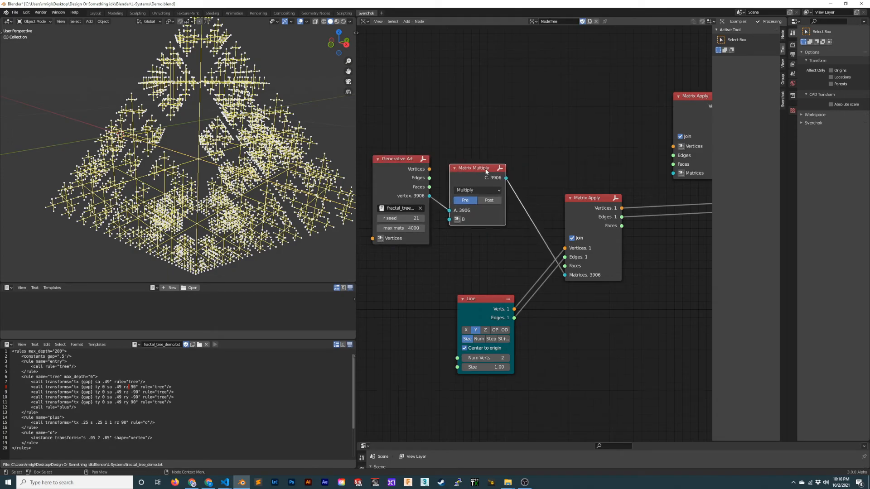
- Join the Generative Art and Matrix Multiply nodes in a frame and shift the frame slightly
{"action": "left_click", "coordinate": [385, 159]}
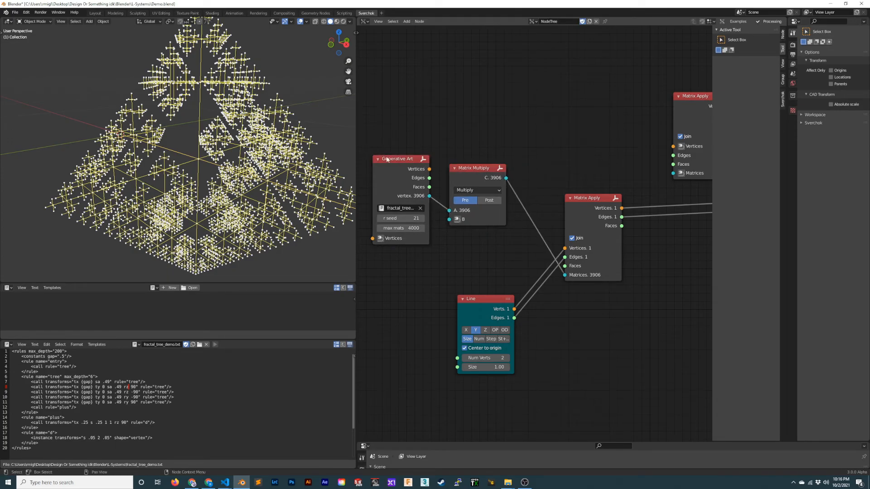
{"action": "left_click", "coordinate": [472, 168], "text": "shift"}
{"action": "key", "text": "ctrl+j"}
{"action": "left_click_drag", "start_coordinate": [478, 149], "coordinate": [460, 144]}
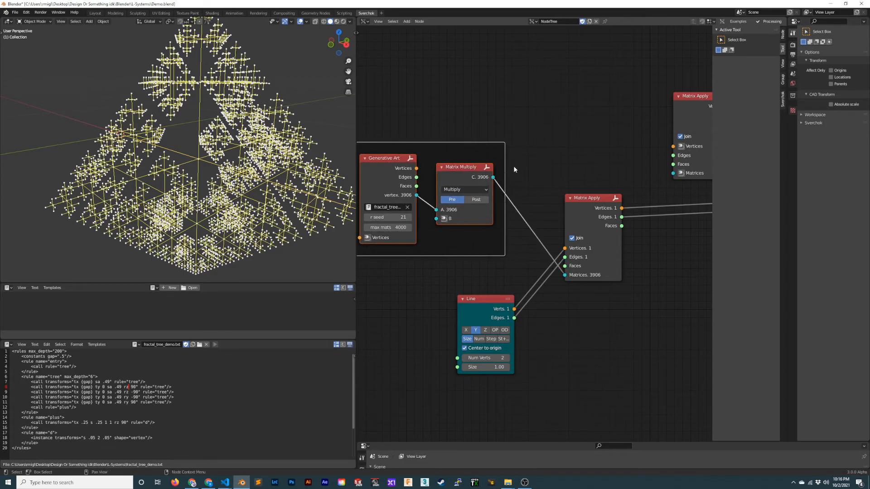
{"action": "middle_click_drag", "start_coordinate": [504, 265], "coordinate": [536, 254]}
{"action": "middle_click_drag", "start_coordinate": [485, 276], "coordinate": [481, 281]}
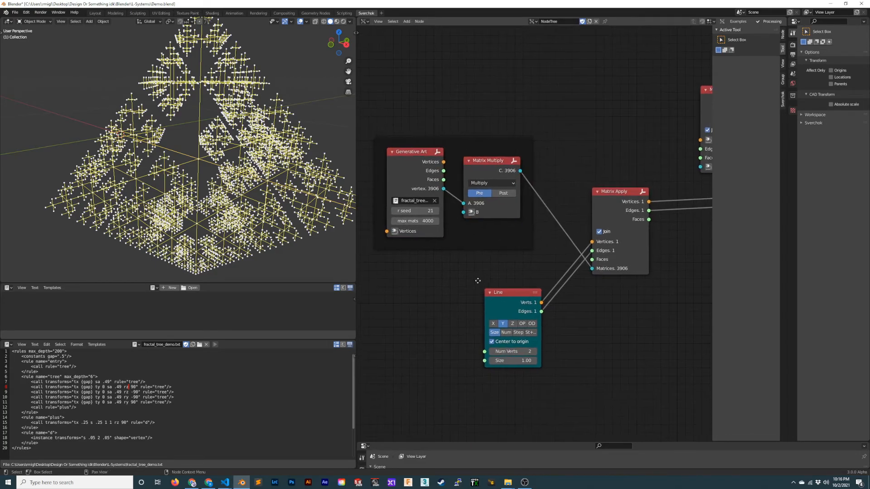
- Add a Matrix In node to Matrix Multiply's B input, place it below Generative Art, and set it to Euler Angles
{"action": "left_click", "coordinate": [476, 208]}
{"action": "left_click", "coordinate": [421, 255]}
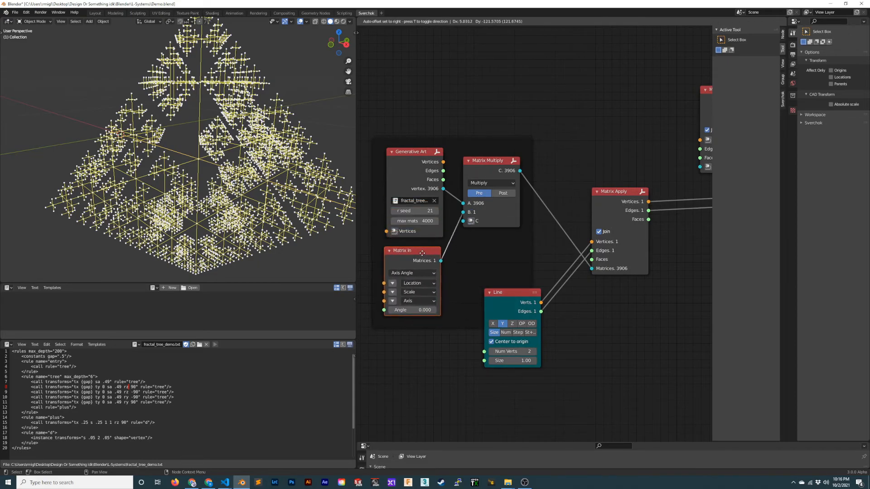
{"action": "left_click", "coordinate": [409, 273]}
{"action": "left_click", "coordinate": [405, 291]}
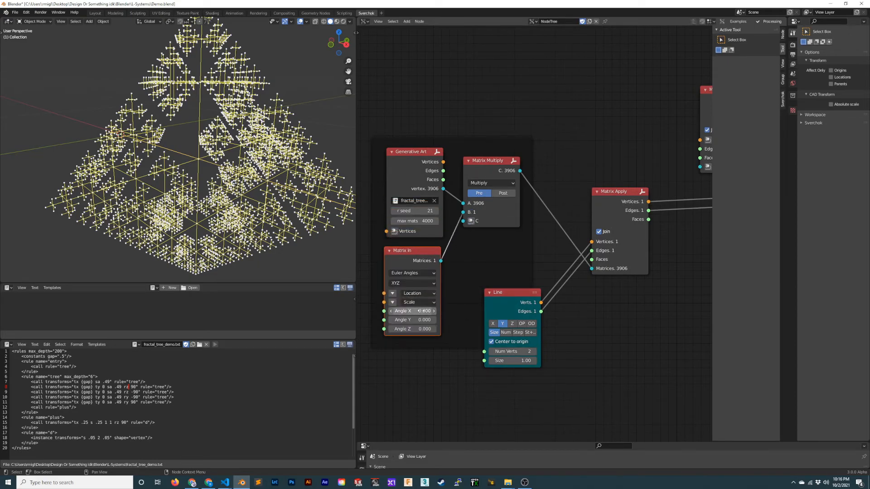
- Try an Angle X of -90 in the Matrix In node, and reset it to 0
{"action": "left_click", "coordinate": [422, 311]}
{"action": "type", "text": "-90"}
{"action": "key", "text": "Return"}
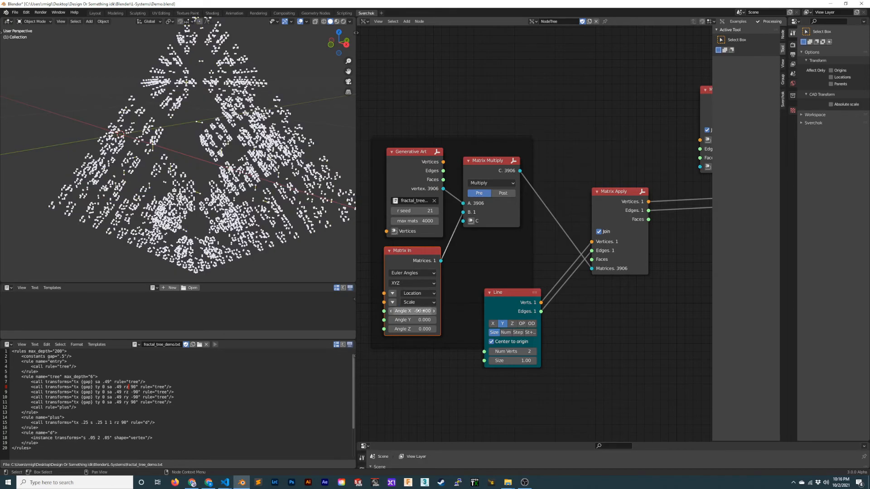
{"action": "double_click", "coordinate": [418, 310]}
{"action": "type", "text": "0"}
{"action": "key", "text": "Return"}
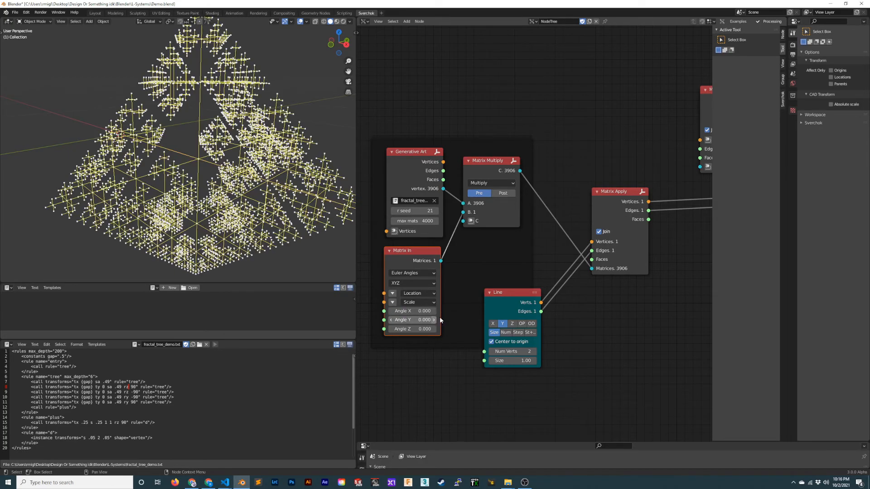
- Switch Matrix Multiply to Post, try Angle X values from -90 up to about -71 in Matrix In, and reset Angle X to 0
{"action": "left_click", "coordinate": [504, 194]}
{"action": "double_click", "coordinate": [424, 312]}
{"action": "type", "text": "-90.21"}
{"action": "key", "text": "Return"}
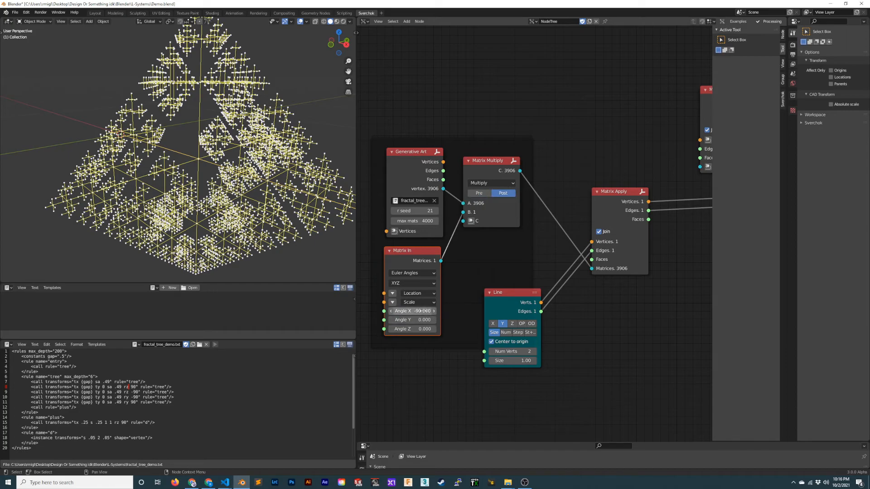
{"action": "left_click_drag", "start_coordinate": [422, 311], "coordinate": [590, 294]}
{"action": "double_click", "coordinate": [420, 311]}
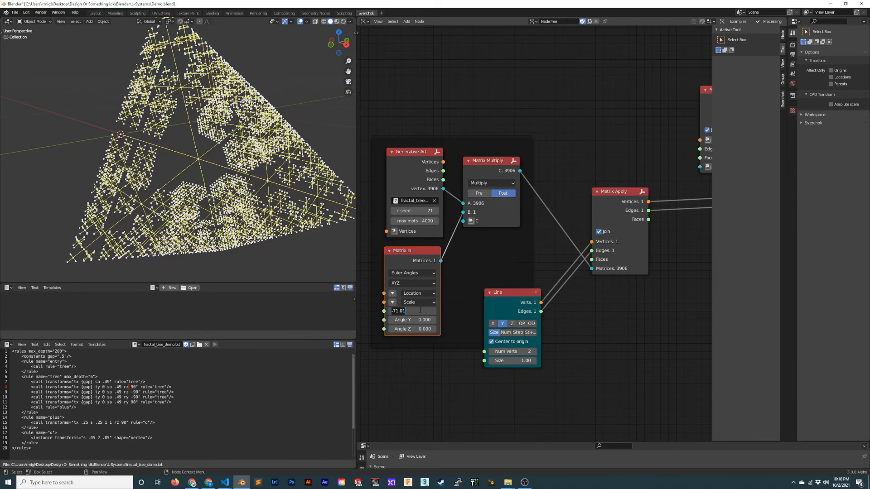
{"action": "type", "text": "0"}
{"action": "key", "text": "Return"}
- Set the Matrix In node's Angle Y to -90 so the tree stands upright, and save the file
{"action": "double_click", "coordinate": [419, 320]}
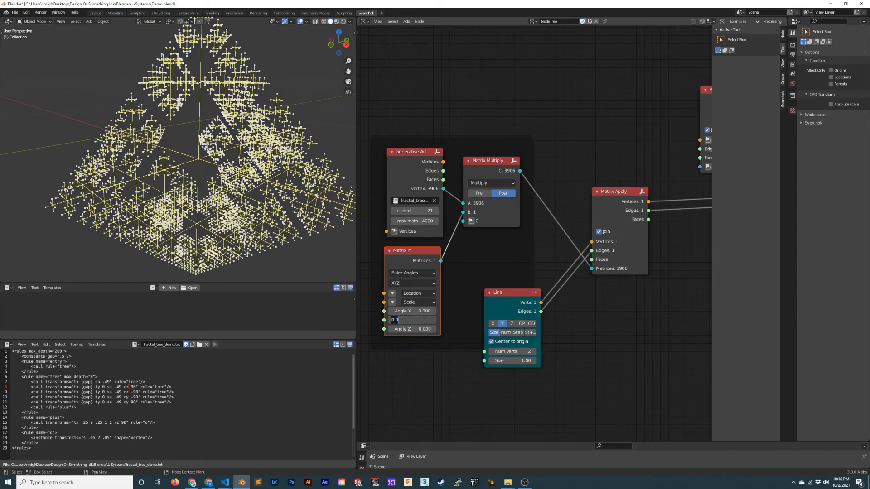
{"action": "type", "text": "90"}
{"action": "key", "text": "Return"}
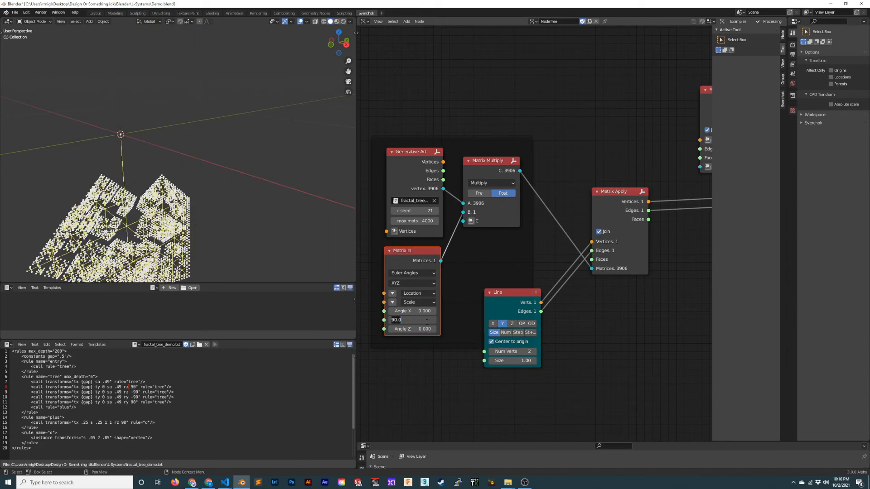
{"action": "scroll", "coordinate": [254, 212], "scroll_direction": "down", "scroll_amount": 4}
{"action": "middle_click_drag", "start_coordinate": [222, 188], "coordinate": [192, 208]}
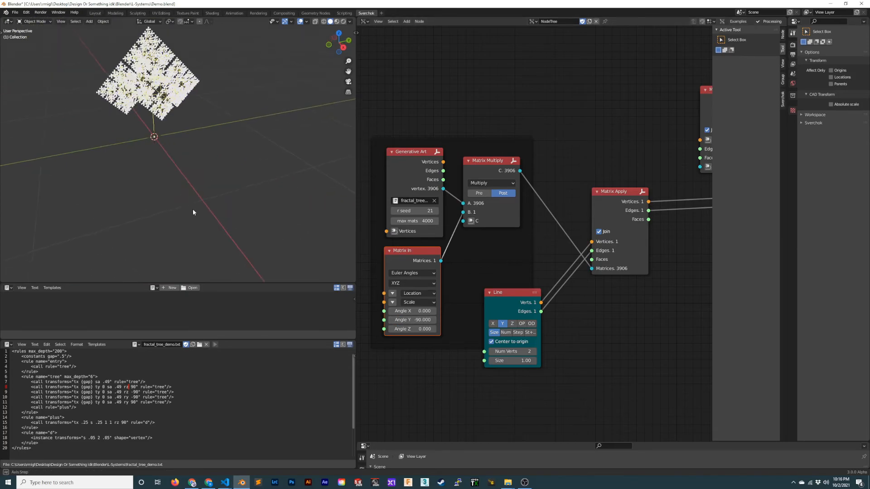
{"action": "key", "text": "ctrl+s"}
- Examine the rotated fractal tree from several angles and distances
{"action": "middle_click_drag", "start_coordinate": [272, 200], "coordinate": [172, 125]}
{"action": "scroll", "coordinate": [231, 216], "scroll_direction": "up", "scroll_amount": 4}
{"action": "scroll", "coordinate": [242, 236], "scroll_direction": "down", "scroll_amount": 4}
{"action": "scroll", "coordinate": [237, 76], "scroll_direction": "up", "scroll_amount": 3}
{"action": "scroll", "coordinate": [207, 190], "scroll_direction": "down", "scroll_amount": 4}
{"action": "middle_click_drag", "start_coordinate": [171, 124], "coordinate": [226, 137]}
{"action": "scroll", "coordinate": [136, 116], "scroll_direction": "up", "scroll_amount": 4}
{"action": "scroll", "coordinate": [182, 129], "scroll_direction": "down", "scroll_amount": 6}
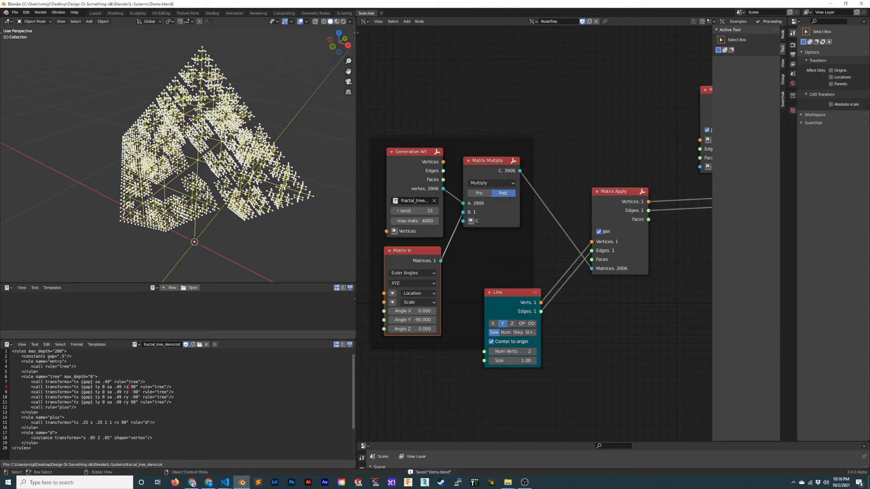
- Move the framed matrix nodes and the Line node away from Matrix Apply to make room, and save the file
{"action": "left_click_drag", "start_coordinate": [497, 244], "coordinate": [521, 129]}
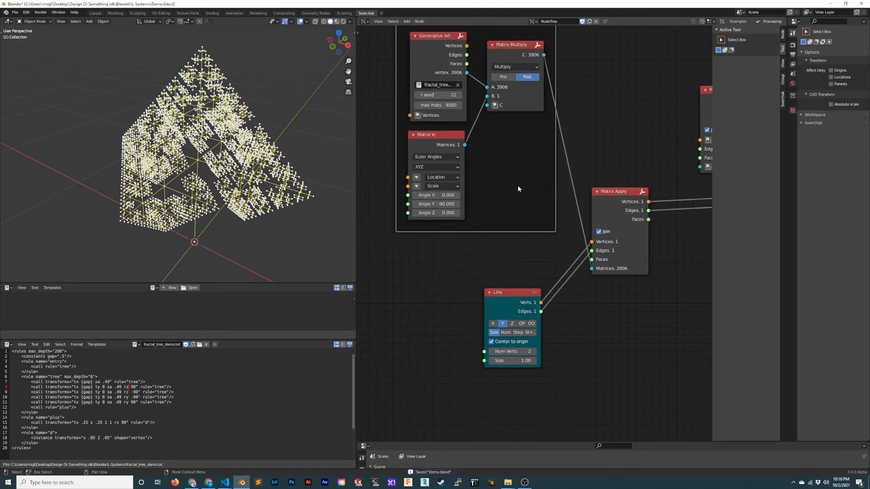
{"action": "left_click_drag", "start_coordinate": [506, 293], "coordinate": [409, 293]}
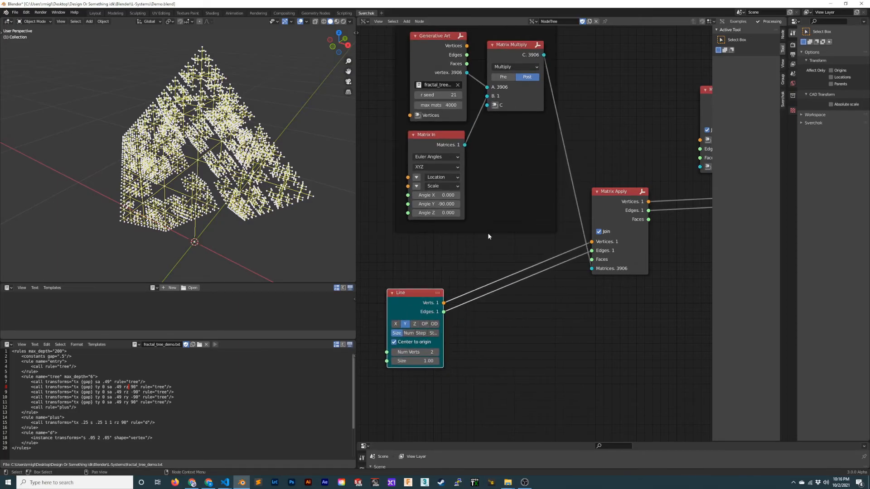
{"action": "left_click_drag", "start_coordinate": [521, 202], "coordinate": [454, 207]}
{"action": "key", "text": "ctrl+s"}
- Add a Cylinder generator node near Matrix Apply, and detach the Line node and set it aside
{"action": "middle_click_drag", "start_coordinate": [479, 270], "coordinate": [462, 238]}
{"action": "key", "text": "shift+a"}
{"action": "mouse_move", "coordinate": [452, 249]}
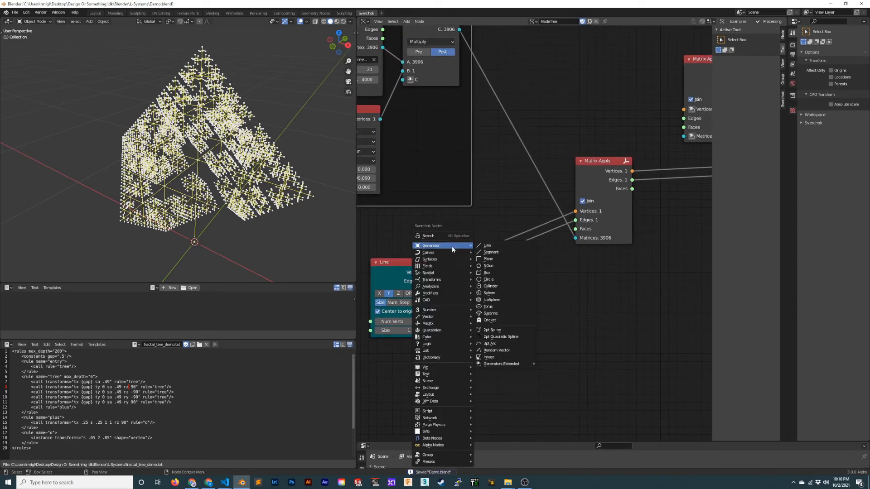
{"action": "left_click", "coordinate": [513, 286]}
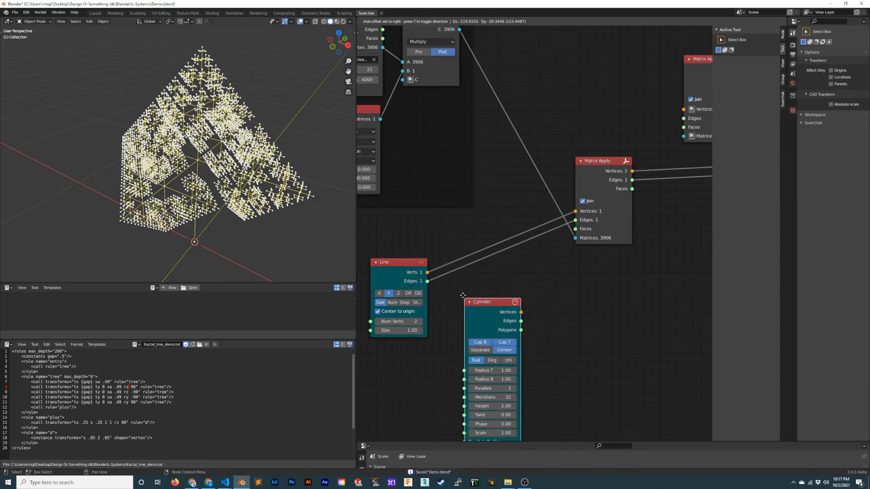
{"action": "left_click", "coordinate": [457, 289]}
{"action": "right_click_drag", "start_coordinate": [503, 232], "coordinate": [522, 266], "text": "ctrl"}
{"action": "left_click_drag", "start_coordinate": [408, 264], "coordinate": [616, 314]}
{"action": "scroll", "coordinate": [545, 251], "scroll_direction": "down", "scroll_amount": 6}
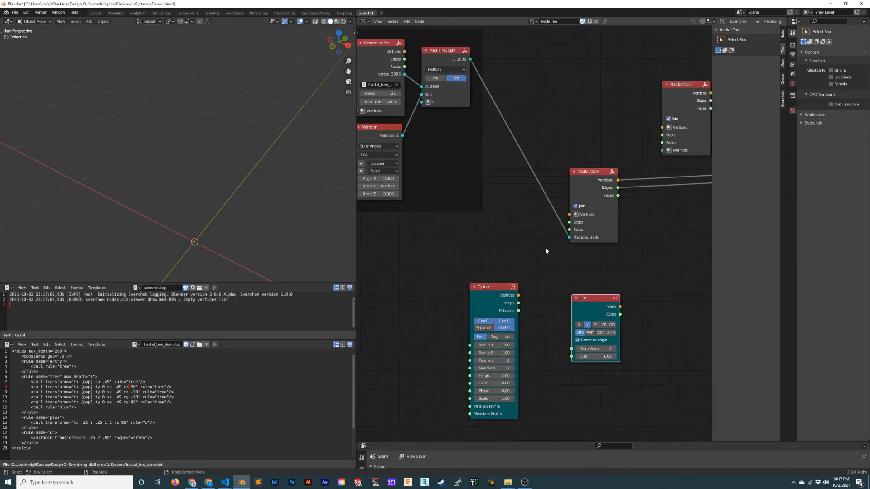
- Set the Generative Art node's max mats to 100
{"action": "middle_click_drag", "start_coordinate": [438, 195], "coordinate": [462, 254]}
{"action": "scroll", "coordinate": [462, 254], "scroll_direction": "up", "scroll_amount": 6}
{"action": "middle_click_drag", "start_coordinate": [413, 213], "coordinate": [458, 265]}
{"action": "scroll", "coordinate": [459, 264], "scroll_direction": "up", "scroll_amount": 2}
{"action": "left_click", "coordinate": [398, 229]}
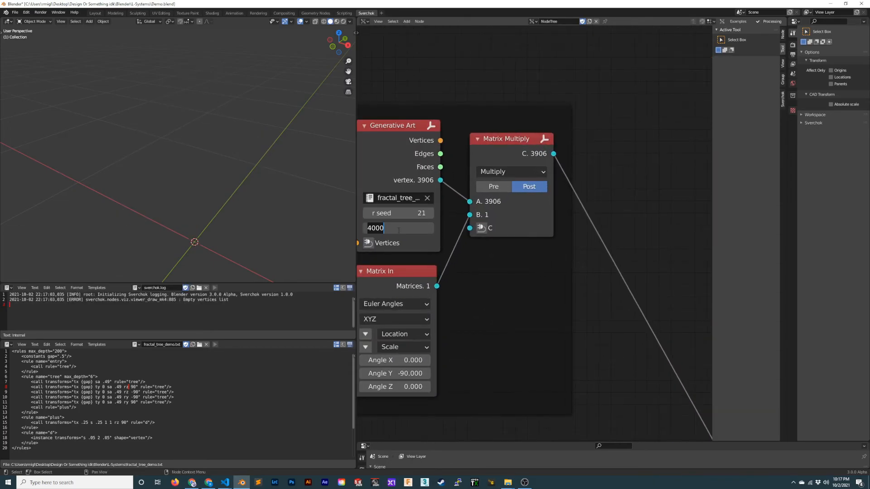
{"action": "key", "text": "Return"}
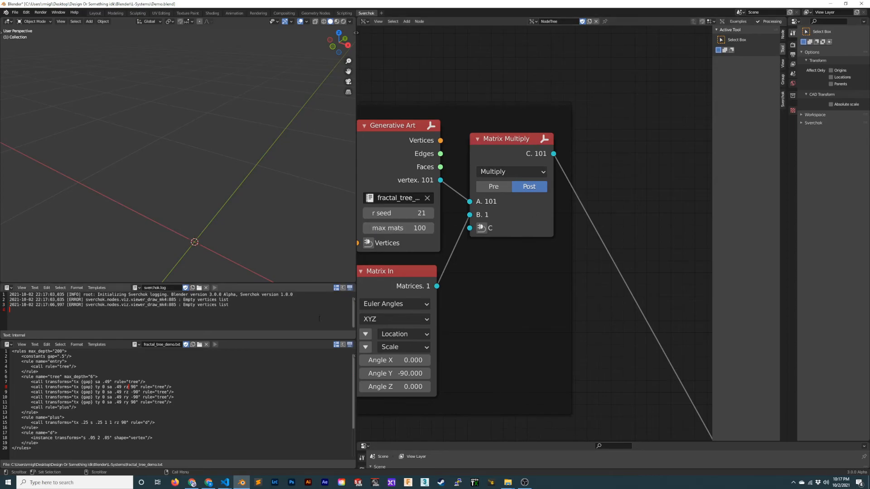
- Connect the Cylinder's Vertices, Edges and Polygons to the Vertices, Edges and Faces inputs of Matrix Apply, and save the file
{"action": "scroll", "coordinate": [501, 319], "scroll_direction": "down", "scroll_amount": 2}
{"action": "middle_click_drag", "start_coordinate": [615, 337], "coordinate": [476, 267]}
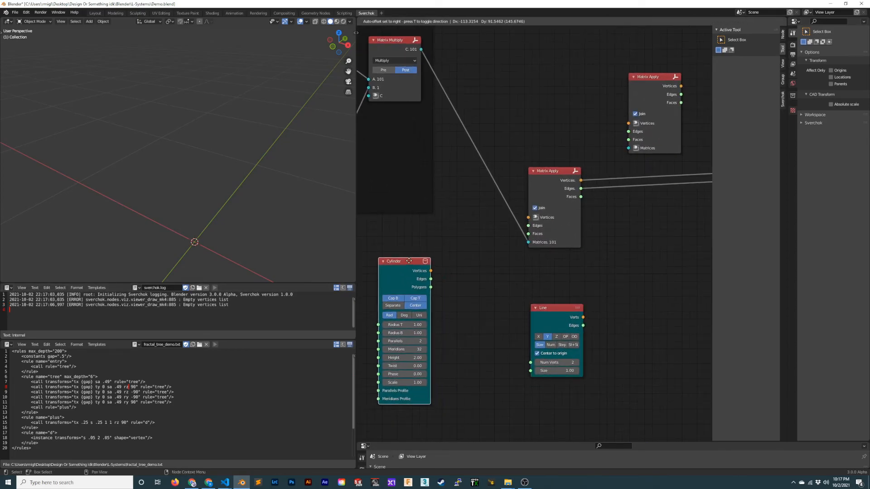
{"action": "scroll", "coordinate": [445, 266], "scroll_direction": "up", "scroll_amount": 2}
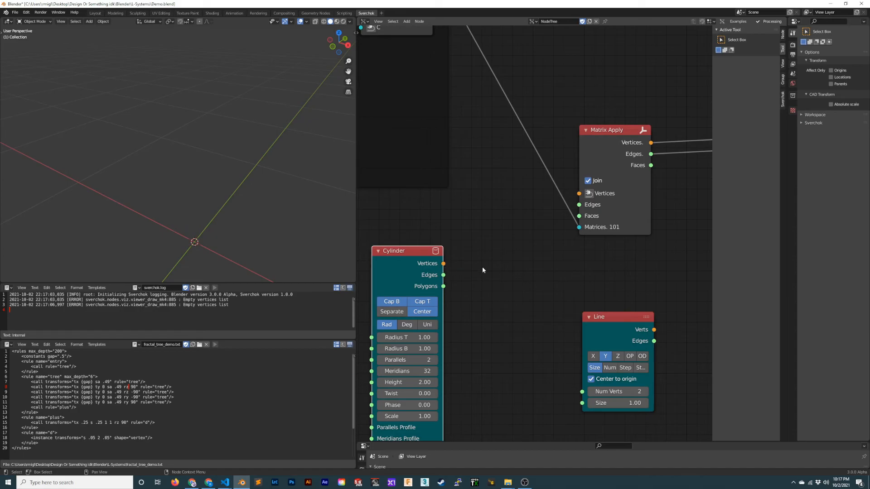
{"action": "left_click_drag", "start_coordinate": [443, 263], "coordinate": [579, 206]}
{"action": "middle_click_drag", "start_coordinate": [305, 203], "coordinate": [266, 198]}
{"action": "key", "text": "ctrl+s"}
{"action": "left_click_drag", "start_coordinate": [443, 286], "coordinate": [450, 285]}
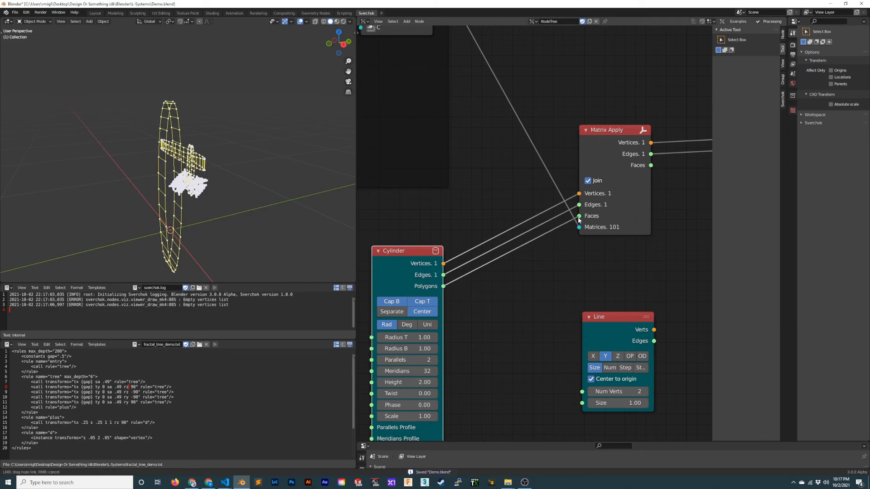
{"action": "left_click_drag", "start_coordinate": [579, 220], "coordinate": [579, 216]}
- Connect the Faces output of Matrix Apply to the Polygons input of Viewer Draw, and save the file
{"action": "middle_click_drag", "start_coordinate": [655, 173], "coordinate": [494, 223]}
{"action": "left_click_drag", "start_coordinate": [680, 216], "coordinate": [673, 208]}
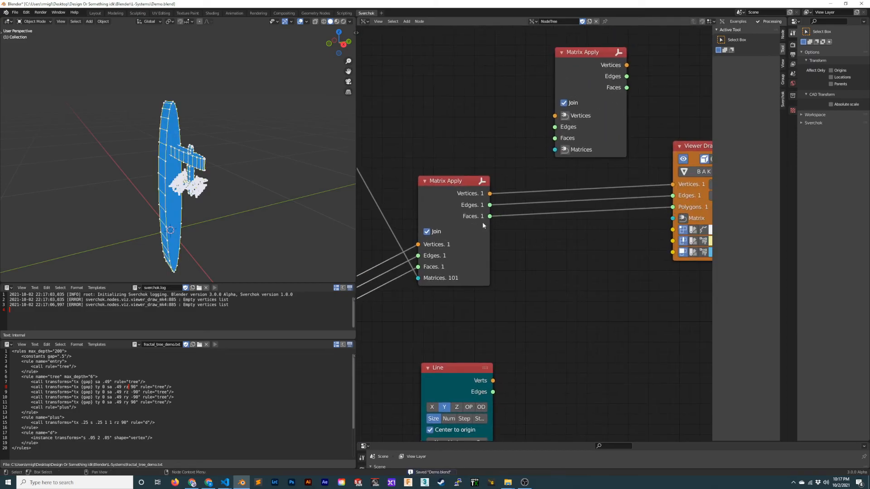
{"action": "mouse_move", "coordinate": [272, 212]}
{"action": "middle_mouse_down"}
{"action": "mouse_move", "coordinate": [306, 208]}
{"action": "mouse_move", "coordinate": [247, 207]}
{"action": "mouse_move", "coordinate": [229, 217]}
{"action": "mouse_move", "coordinate": [254, 202]}
{"action": "middle_mouse_up"}
{"action": "key", "text": "ctrl+s"}
{"action": "scroll", "coordinate": [246, 207], "scroll_direction": "up", "scroll_amount": 3}
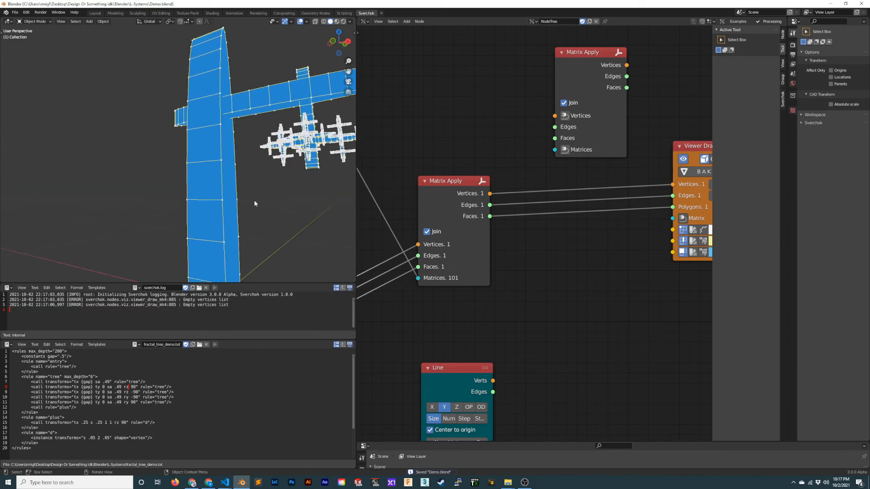
- Move the Line node farther aside and duplicate the connected Matrix Apply node
{"action": "scroll", "coordinate": [434, 313], "scroll_direction": "down", "scroll_amount": 3}
{"action": "middle_click_drag", "start_coordinate": [435, 313], "coordinate": [555, 248]}
{"action": "left_click_drag", "start_coordinate": [440, 237], "coordinate": [353, 247]}
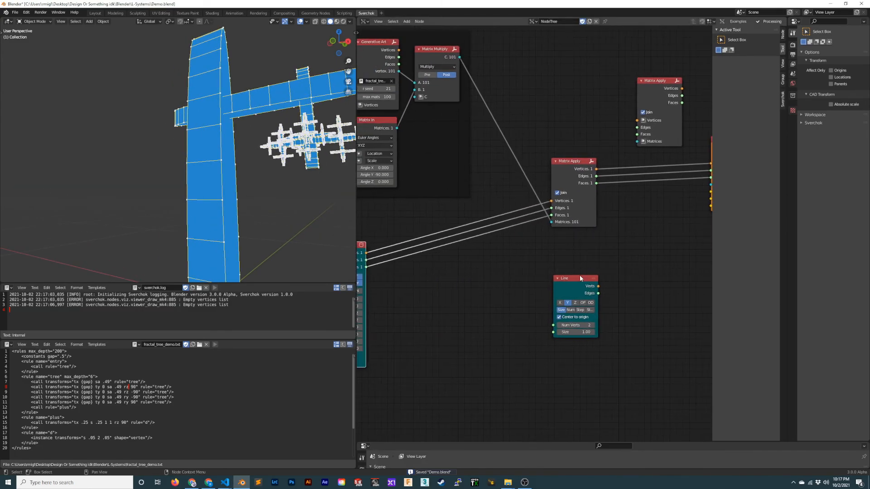
{"action": "left_click_drag", "start_coordinate": [580, 275], "coordinate": [665, 275]}
{"action": "middle_click_drag", "start_coordinate": [588, 250], "coordinate": [638, 257]}
{"action": "left_click", "coordinate": [622, 171]}
{"action": "key", "text": "shift+d"}
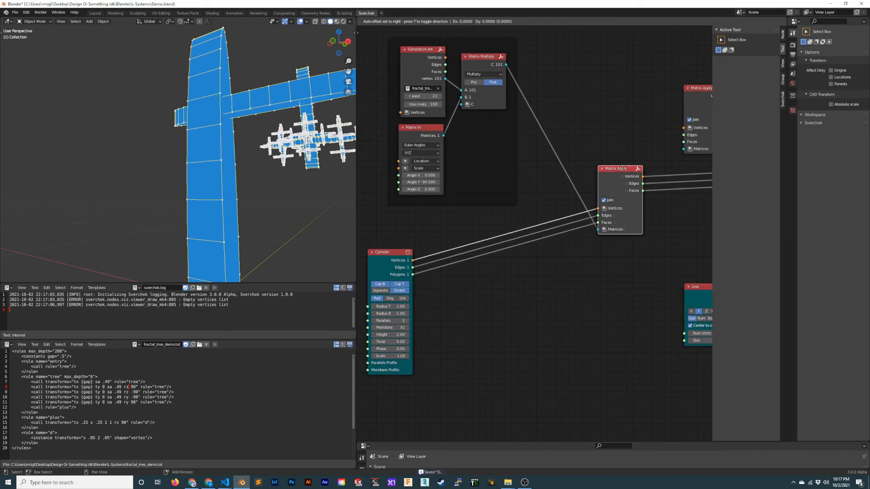
{"action": "left_click", "coordinate": [559, 291]}
- Place the duplicated Matrix Apply beside the Cylinder and route the Cylinder's Vertices, Edges and Polygons into it
{"action": "right_click_drag", "start_coordinate": [543, 198], "coordinate": [568, 244], "text": "ctrl"}
{"action": "left_click_drag", "start_coordinate": [554, 293], "coordinate": [520, 216]}
{"action": "left_click", "coordinate": [503, 256], "text": "shift"}
{"action": "key", "text": "f"}
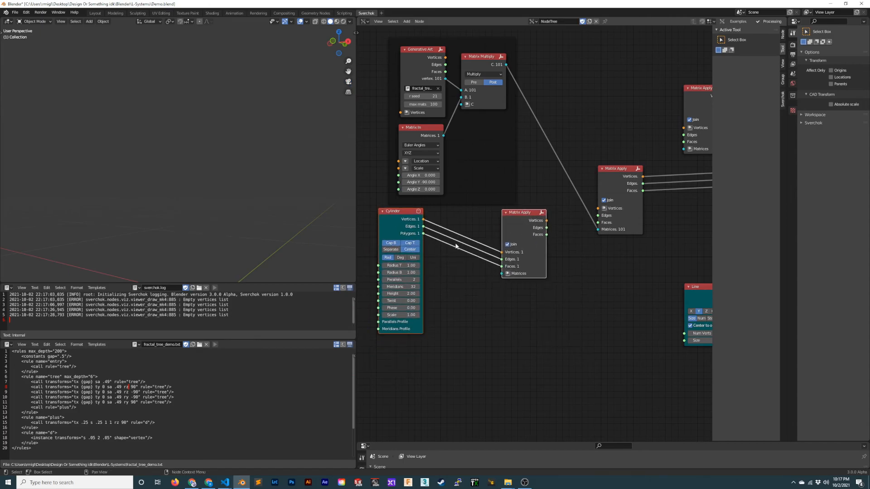
{"action": "left_click", "coordinate": [457, 246]}
- Add a Matrix In node to the new Matrix Apply's Matrices input, and link its Vertices, Edges and Faces outputs to the original Matrix Apply
{"action": "scroll", "coordinate": [445, 273], "scroll_direction": "up", "scroll_amount": 2}
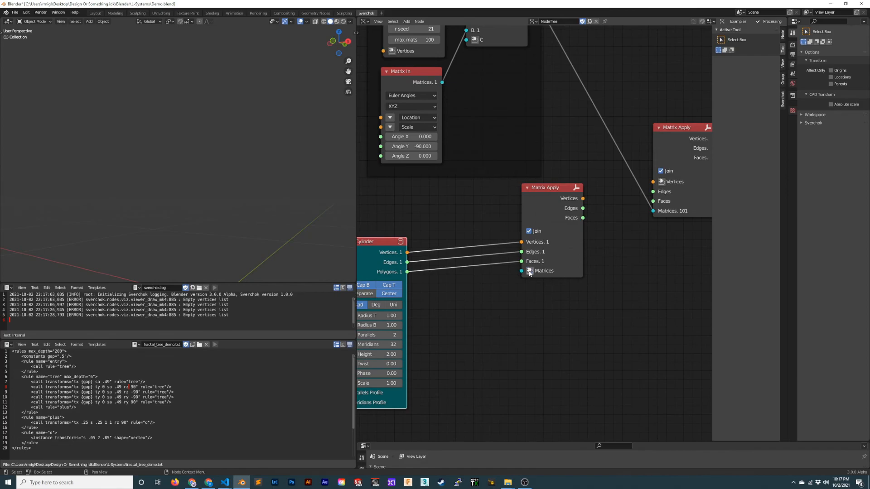
{"action": "left_click", "coordinate": [529, 270]}
{"action": "middle_click_drag", "start_coordinate": [570, 233], "coordinate": [458, 277]}
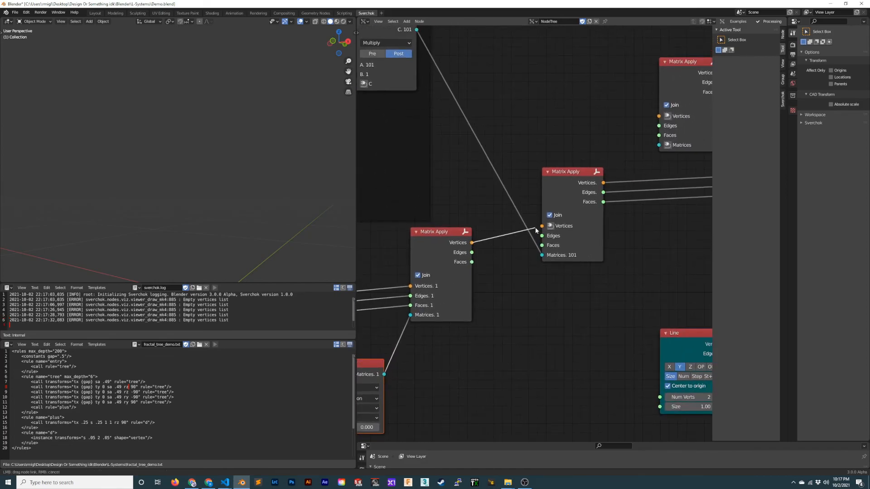
{"action": "left_click_drag", "start_coordinate": [536, 230], "coordinate": [541, 226]}
{"action": "left_click_drag", "start_coordinate": [471, 263], "coordinate": [542, 245]}
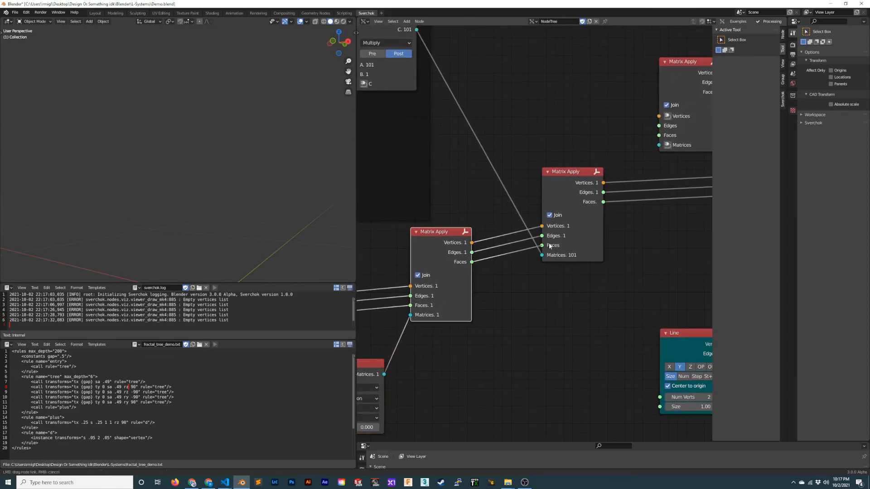
- Switch the new Matrix In node to Euler Angles, expand its Location values, set Angle X to -90, and save the file
{"action": "middle_click_drag", "start_coordinate": [363, 366], "coordinate": [433, 285]}
{"action": "left_click_drag", "start_coordinate": [432, 285], "coordinate": [473, 278]}
{"action": "left_click", "coordinate": [442, 310]}
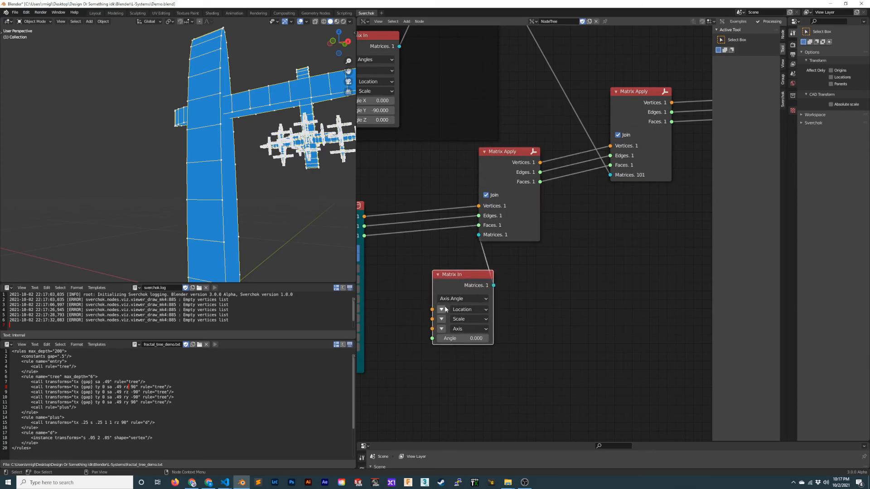
{"action": "left_click", "coordinate": [480, 299]}
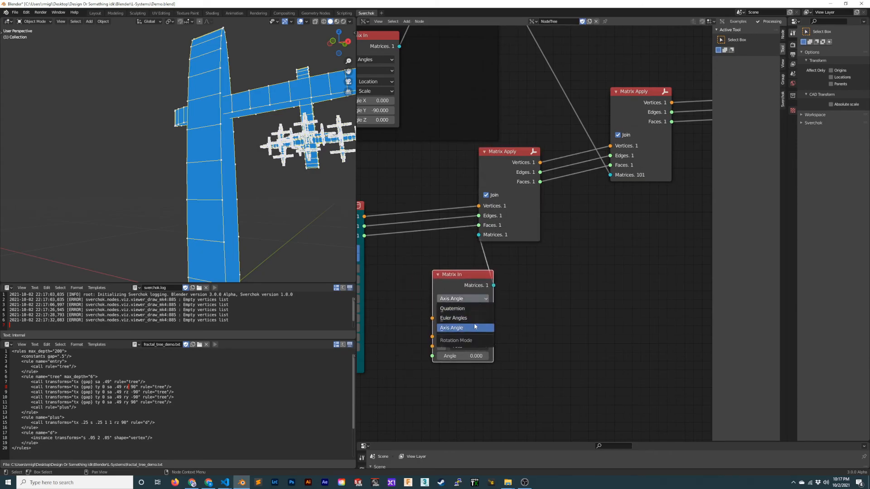
{"action": "left_click", "coordinate": [472, 326]}
{"action": "left_click", "coordinate": [477, 357]}
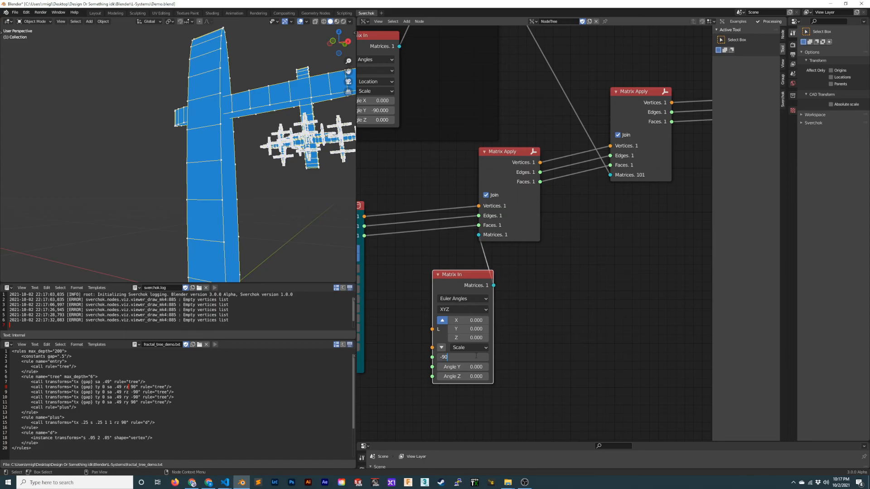
{"action": "type", "text": "-90"}
{"action": "key", "text": "Return"}
{"action": "middle_click_drag", "start_coordinate": [235, 213], "coordinate": [276, 190]}
{"action": "key", "text": "ctrl+s"}
- Set the Cylinder node's Height to 1, and save the file
{"action": "scroll", "coordinate": [244, 230], "scroll_direction": "up", "scroll_amount": 4}
{"action": "middle_click_drag", "start_coordinate": [415, 251], "coordinate": [577, 249]}
{"action": "scroll", "coordinate": [578, 263], "scroll_direction": "up", "scroll_amount": 3}
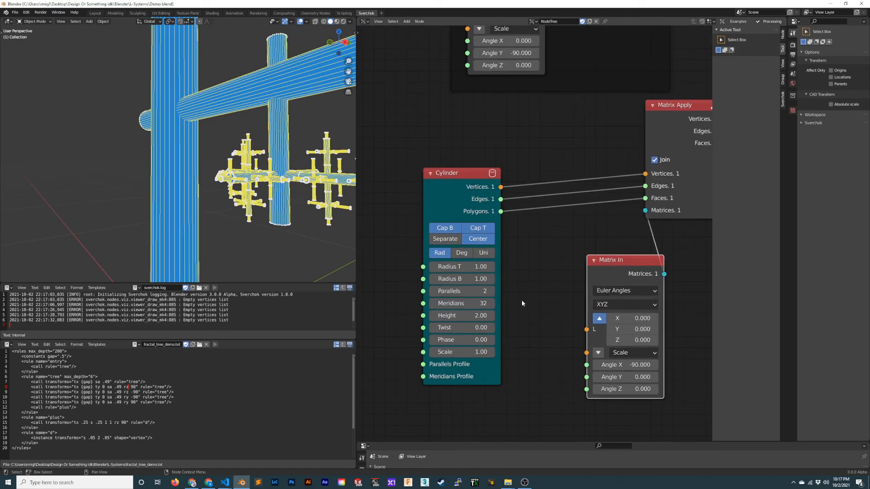
{"action": "left_click", "coordinate": [469, 316]}
{"action": "type", "text": "1"}
{"action": "key", "text": "Return"}
{"action": "middle_click_drag", "start_coordinate": [275, 209], "coordinate": [299, 224]}
{"action": "key", "text": "ctrl+s"}
- Try 6 Meridians on the Cylinder node, set Meridians to 8 instead, and save the file
{"action": "scroll", "coordinate": [252, 202], "scroll_direction": "up", "scroll_amount": 4}
{"action": "scroll", "coordinate": [267, 208], "scroll_direction": "down", "scroll_amount": 8}
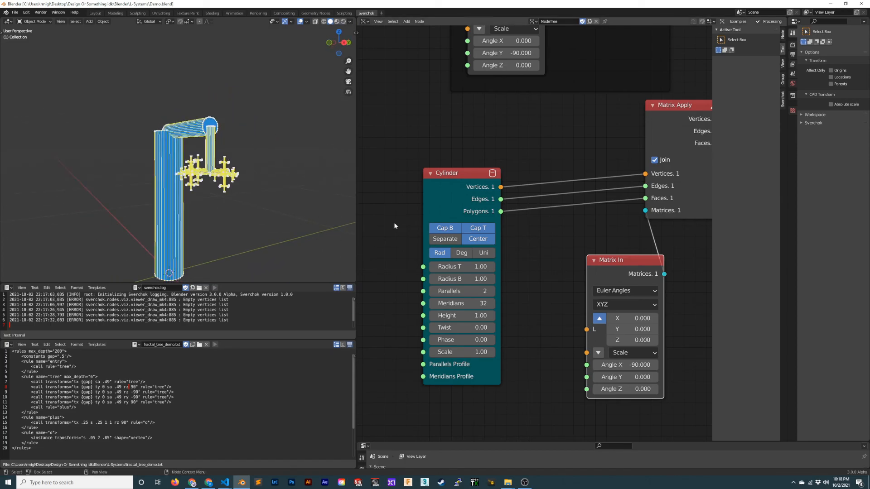
{"action": "key", "text": "Return"}
{"action": "left_click", "coordinate": [478, 302]}
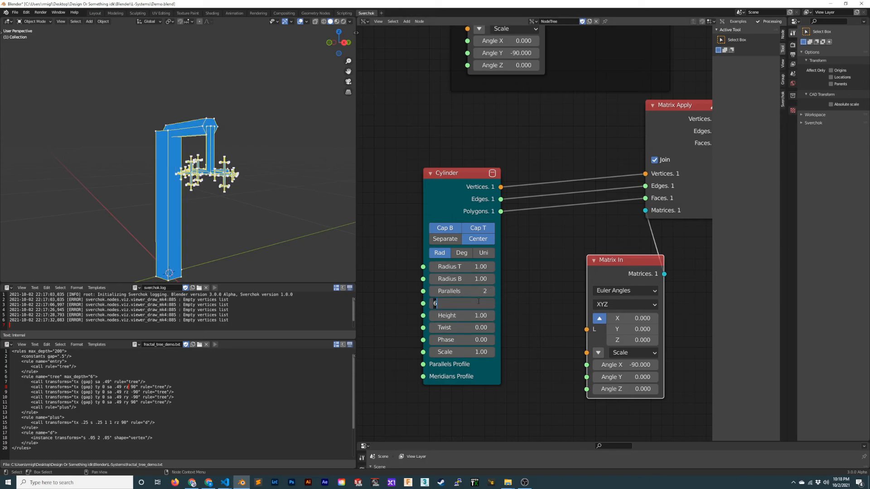
{"action": "type", "text": "8"}
{"action": "key", "text": "Return"}
{"action": "key", "text": "ctrl+s"}
- Set the Generative Art node's max mats to 4000, and save the file
{"action": "middle_click_drag", "start_coordinate": [525, 130], "coordinate": [479, 356]}
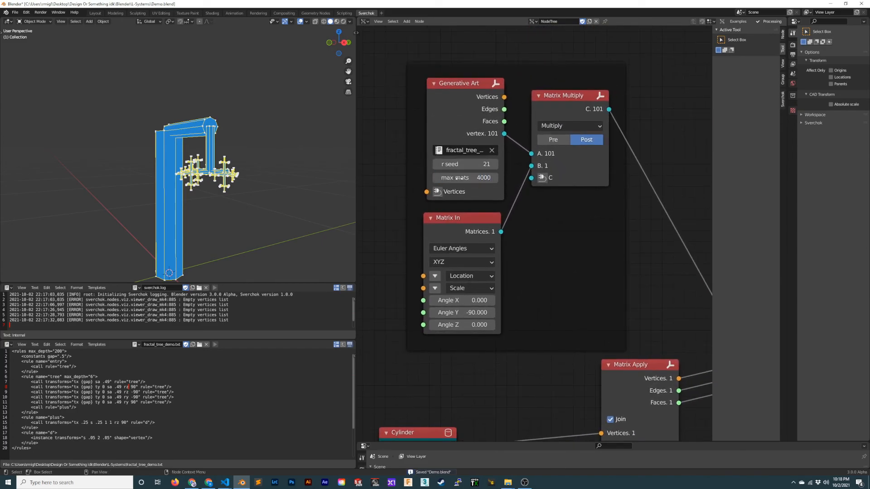
{"action": "scroll", "coordinate": [254, 173], "scroll_direction": "down", "scroll_amount": 5}
{"action": "middle_click_drag", "start_coordinate": [253, 173], "coordinate": [222, 167]}
{"action": "key", "text": "ctrl+s"}
{"action": "scroll", "coordinate": [244, 136], "scroll_direction": "up", "scroll_amount": 7}
{"action": "scroll", "coordinate": [222, 168], "scroll_direction": "down", "scroll_amount": 5}
{"action": "middle_click_drag", "start_coordinate": [501, 293], "coordinate": [500, 207]}
- Try a Radius T of 0.91 on the Cylinder node, and reset it to 1.00
{"action": "scroll", "coordinate": [503, 289], "scroll_direction": "up", "scroll_amount": 1}
{"action": "scroll", "coordinate": [458, 273], "scroll_direction": "up", "scroll_amount": 2}
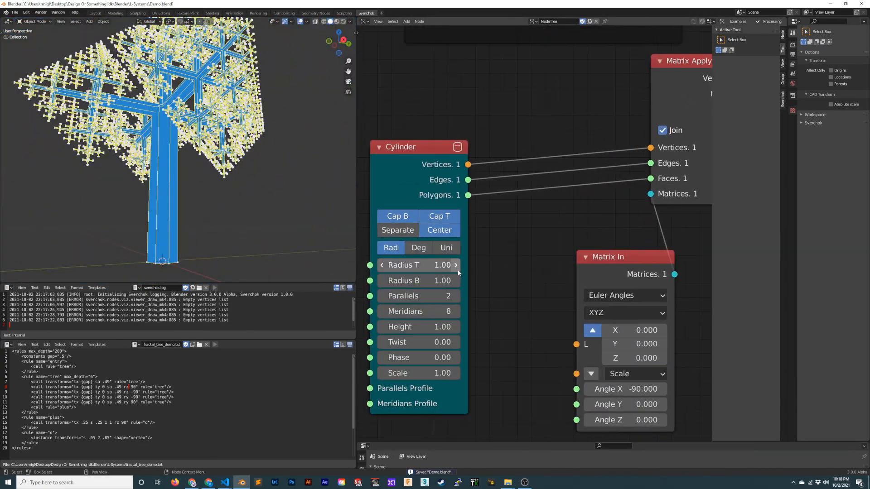
{"action": "middle_click_drag", "start_coordinate": [458, 270], "coordinate": [486, 249]}
{"action": "left_click_drag", "start_coordinate": [453, 245], "coordinate": [444, 245]}
{"action": "left_click", "coordinate": [461, 245]}
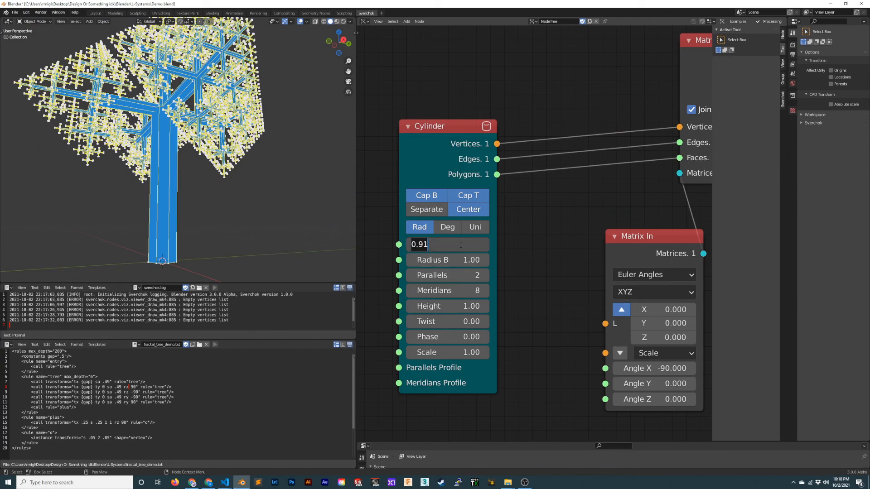
{"action": "left_click", "coordinate": [461, 245]}
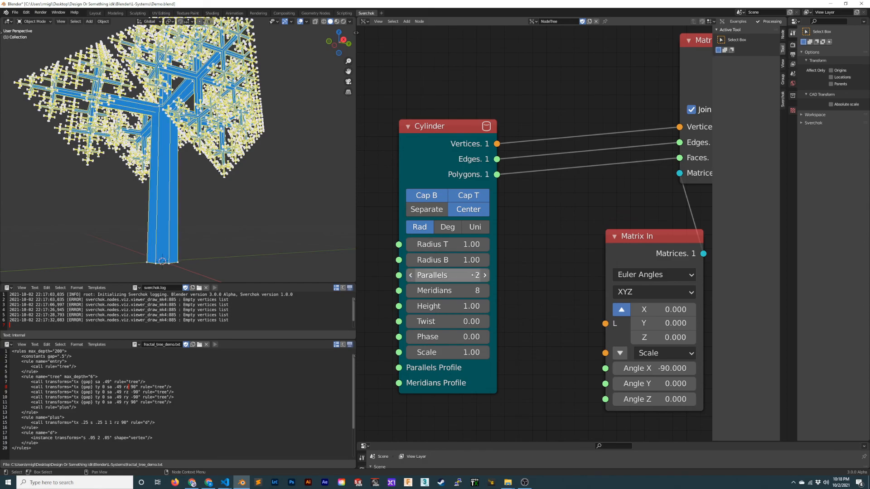
- Taper the branches by setting the Cylinder node's Radius B to 0.50, and save the file
{"action": "left_click", "coordinate": [446, 259]}
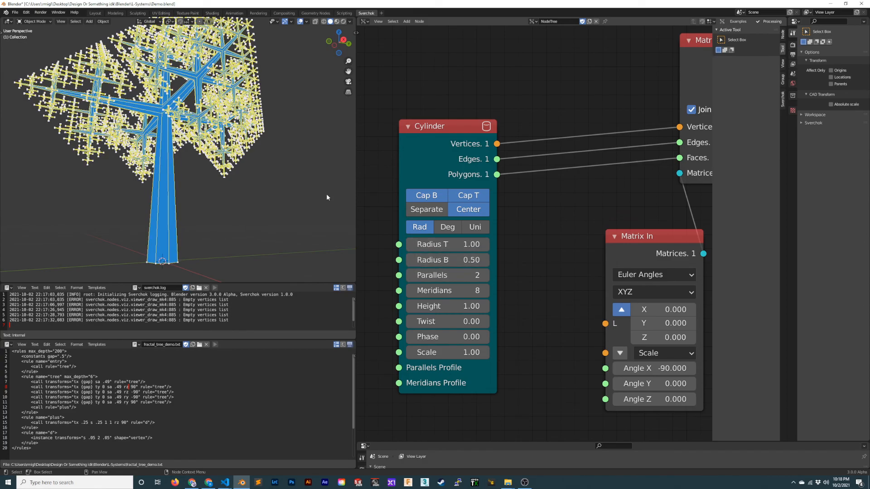
{"action": "middle_click_drag", "start_coordinate": [217, 190], "coordinate": [192, 136]}
{"action": "scroll", "coordinate": [200, 159], "scroll_direction": "up", "scroll_amount": 4}
{"action": "scroll", "coordinate": [513, 161], "scroll_direction": "down", "scroll_amount": 3}
{"action": "scroll", "coordinate": [198, 169], "scroll_direction": "down", "scroll_amount": 4}
{"action": "key", "text": "ctrl+s"}
- Examine the tapered cylinder tree from several angles and distances
{"action": "scroll", "coordinate": [183, 141], "scroll_direction": "down", "scroll_amount": 5}
{"action": "scroll", "coordinate": [575, 262], "scroll_direction": "up", "scroll_amount": 1}
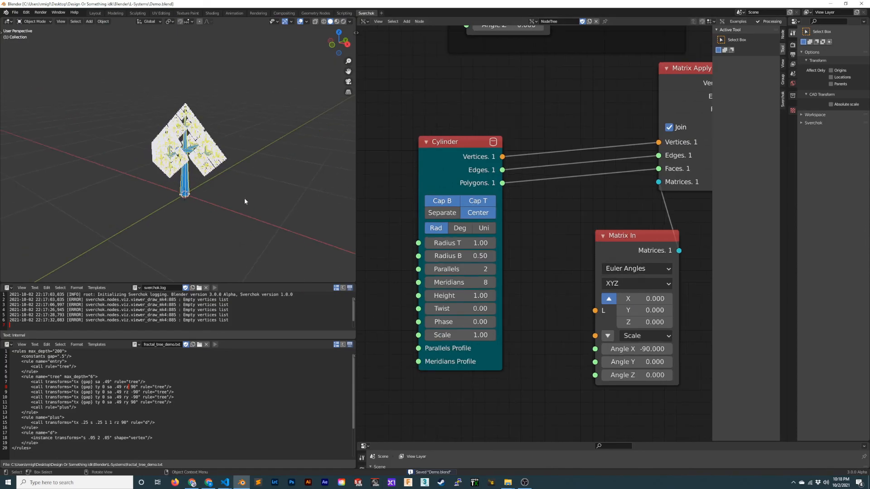
{"action": "scroll", "coordinate": [244, 200], "scroll_direction": "up", "scroll_amount": 4}
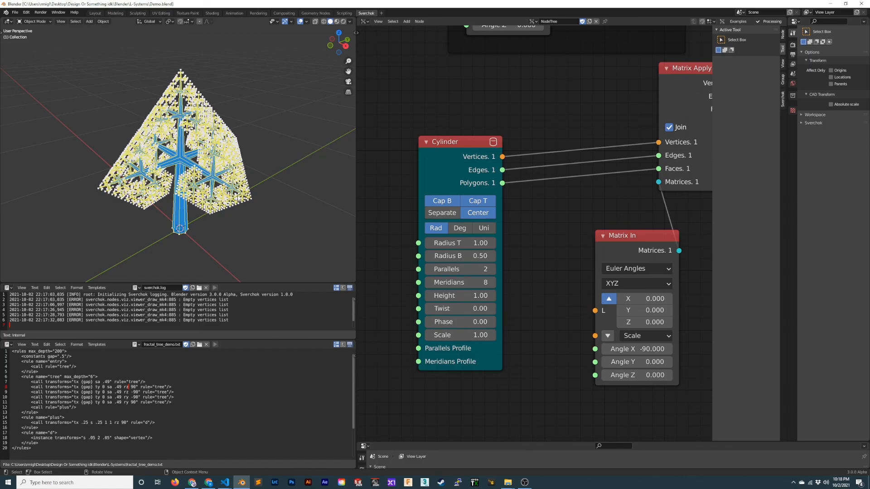
{"action": "mouse_move", "coordinate": [240, 144]}
{"action": "middle_mouse_down"}
{"action": "mouse_move", "coordinate": [251, 159]}
{"action": "mouse_move", "coordinate": [247, 148]}
{"action": "mouse_move", "coordinate": [234, 154]}
{"action": "mouse_move", "coordinate": [228, 140]}
{"action": "mouse_move", "coordinate": [252, 136]}
{"action": "mouse_move", "coordinate": [261, 153]}
{"action": "mouse_move", "coordinate": [267, 213]}
{"action": "mouse_move", "coordinate": [242, 153]}
{"action": "mouse_move", "coordinate": [203, 146]}
{"action": "mouse_move", "coordinate": [226, 157]}
{"action": "mouse_move", "coordinate": [236, 152]}
{"action": "middle_mouse_up"}
{"action": "scroll", "coordinate": [234, 155], "scroll_direction": "up", "scroll_amount": 4}
{"action": "scroll", "coordinate": [252, 136], "scroll_direction": "down", "scroll_amount": 3}
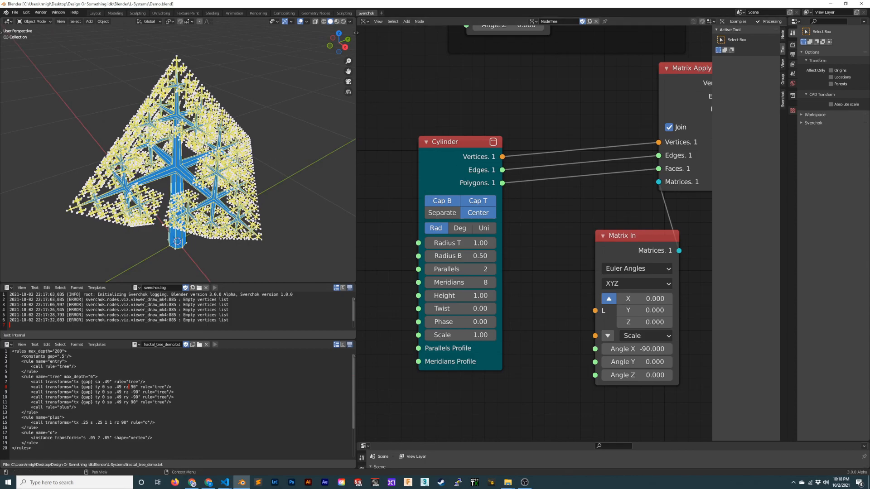